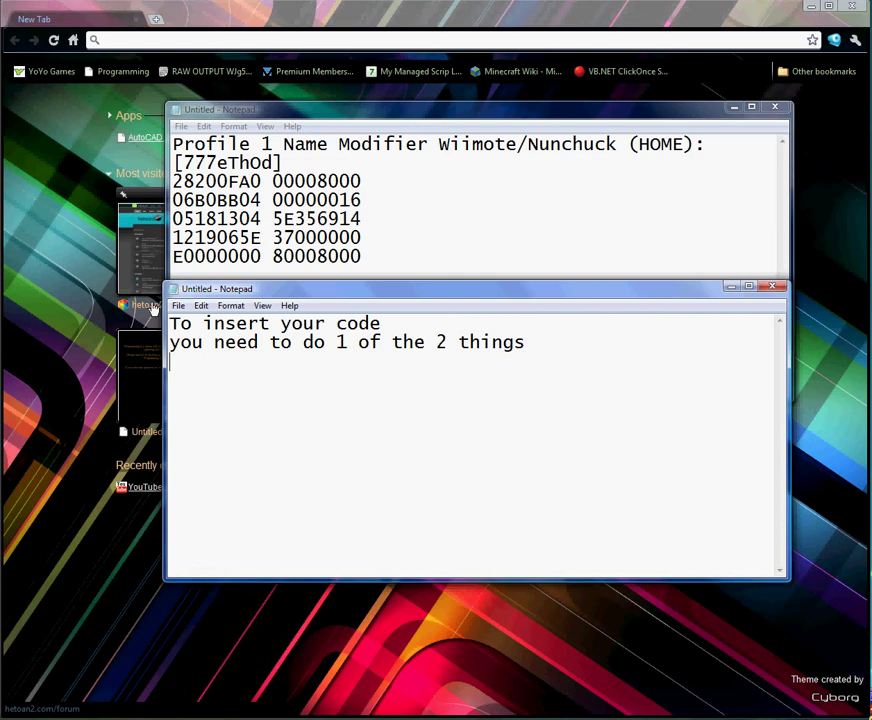
- Add the lines "Get Ocarnina Pc manager" and "Or go to the wiird codes website" to the Notepad instructions
type("et Ocar")
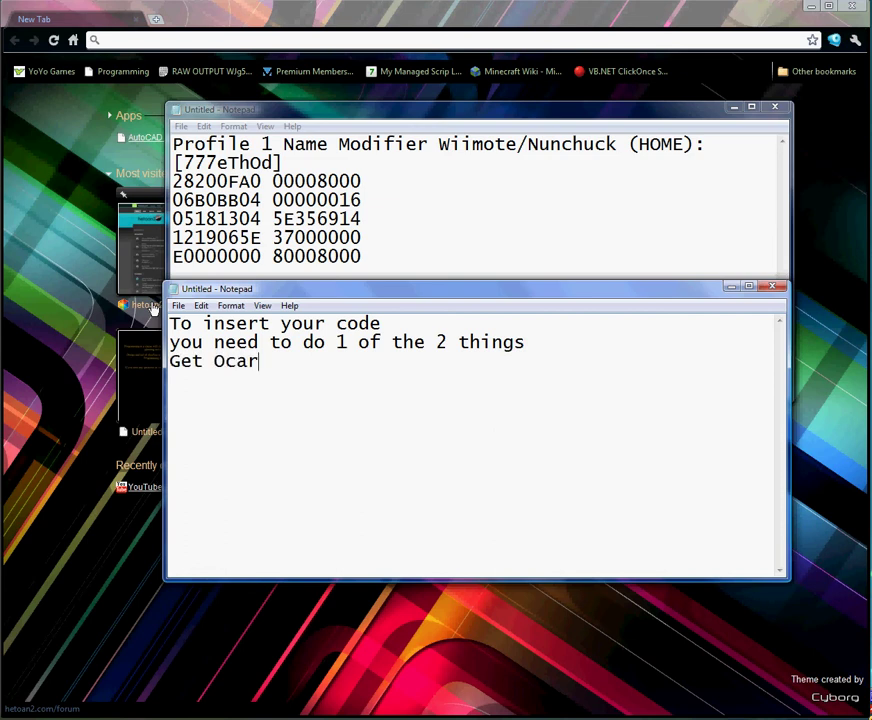
type("nina Pc manager")
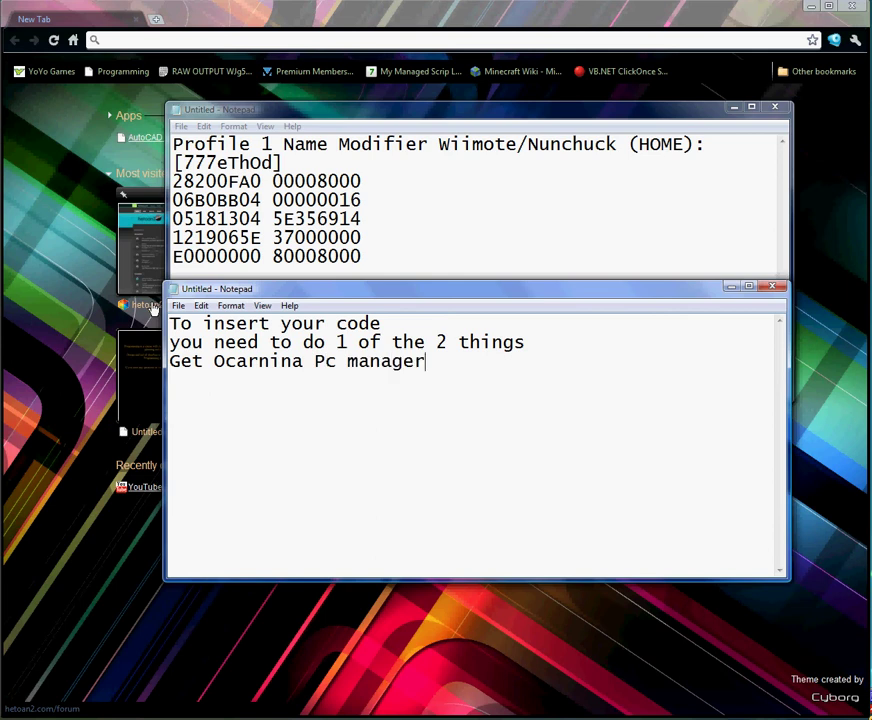
key("Return")
type("Or go to")
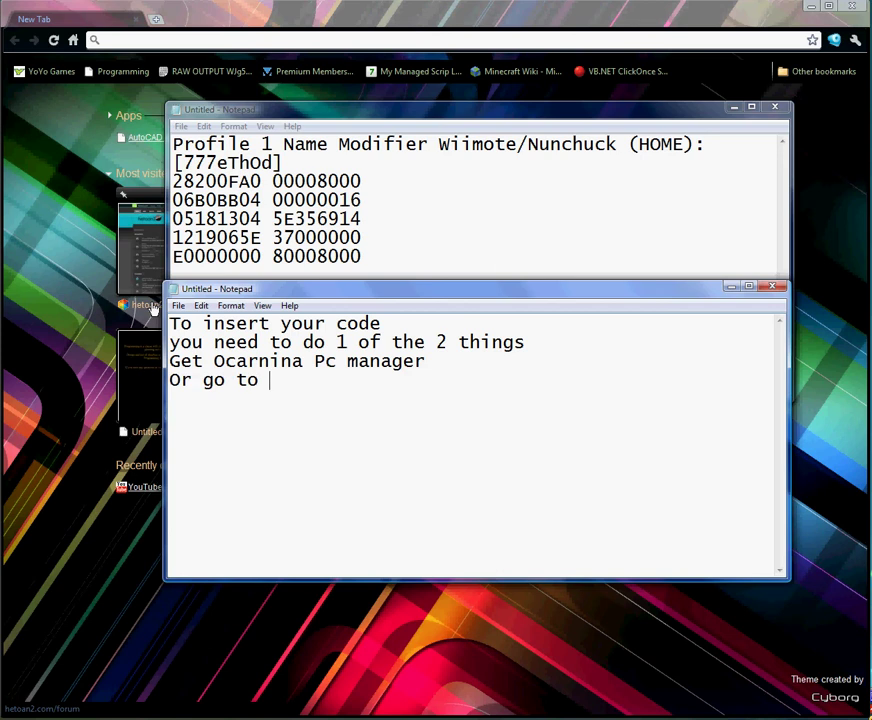
type(" the wiir")
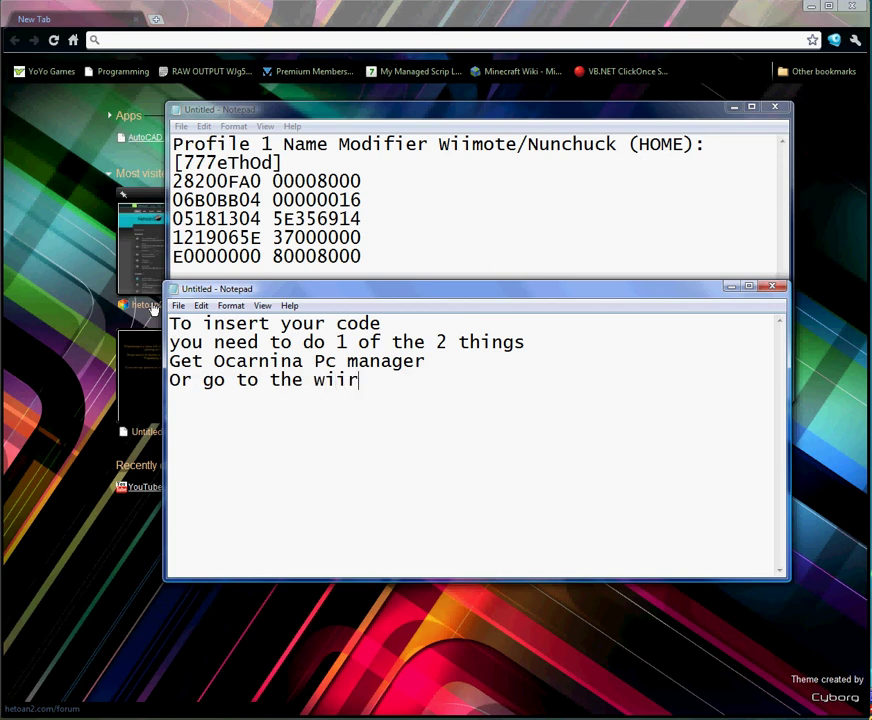
type("d codes")
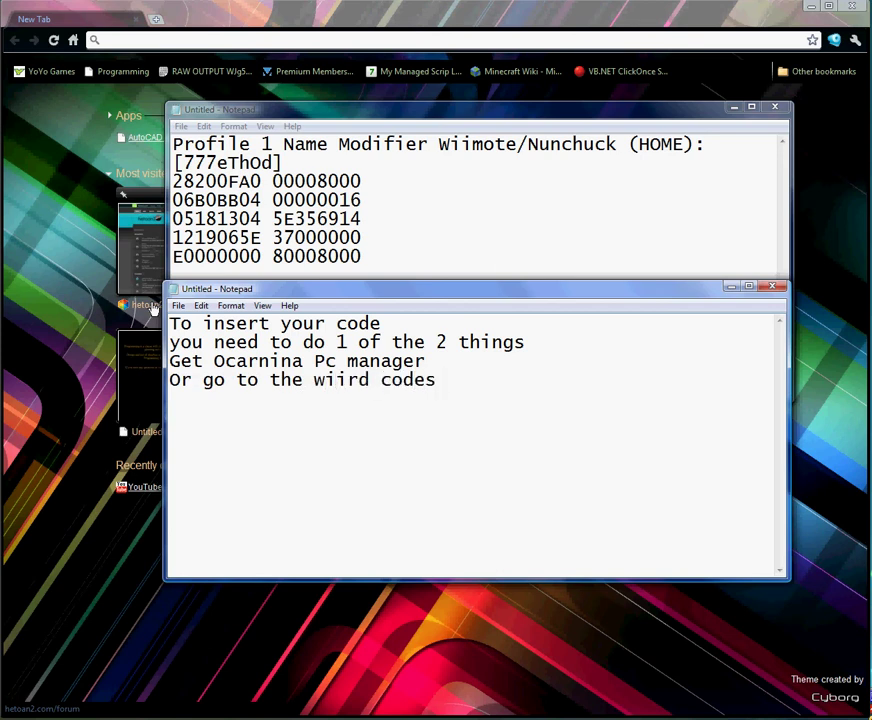
type(" website")
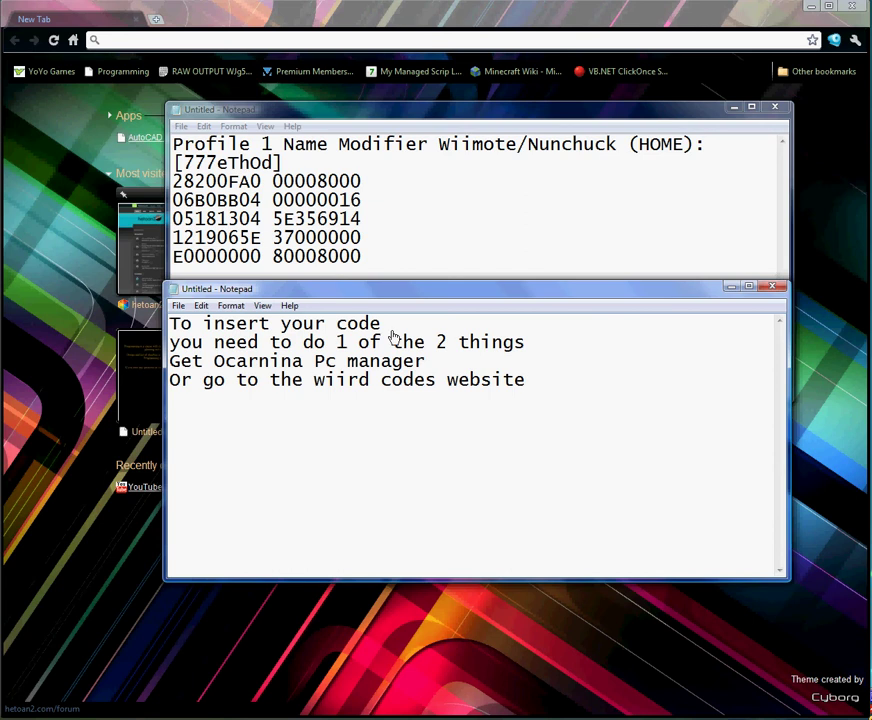
- Switch to Chrome, search the web for "ocarina pc manager" and open the GBAtemp.net result about the Ocarina Code Manager for PC
left_click(201, 15)
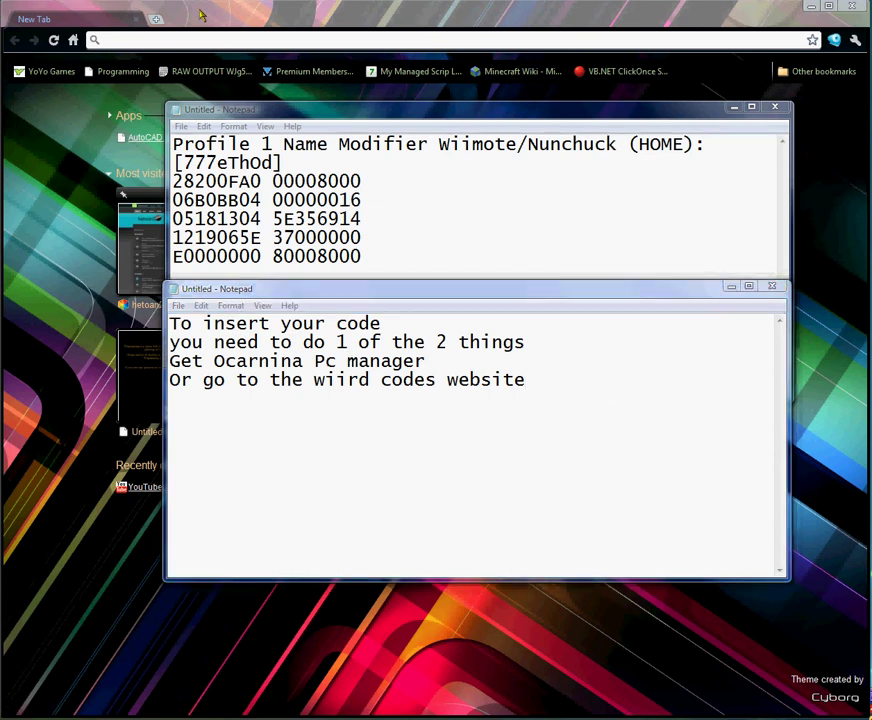
left_click(140, 40)
type("ocar")
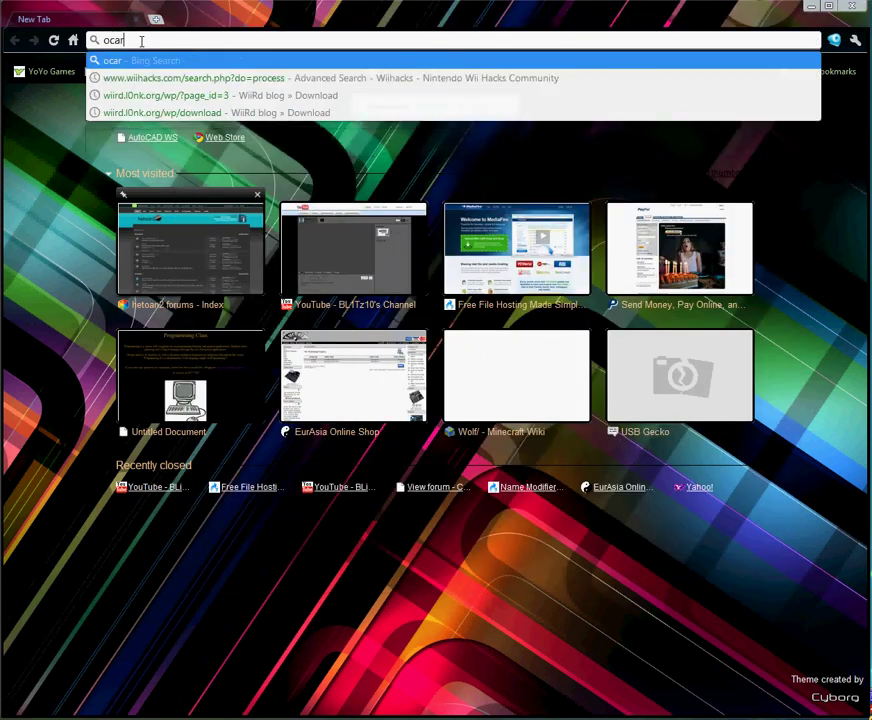
key("Down")
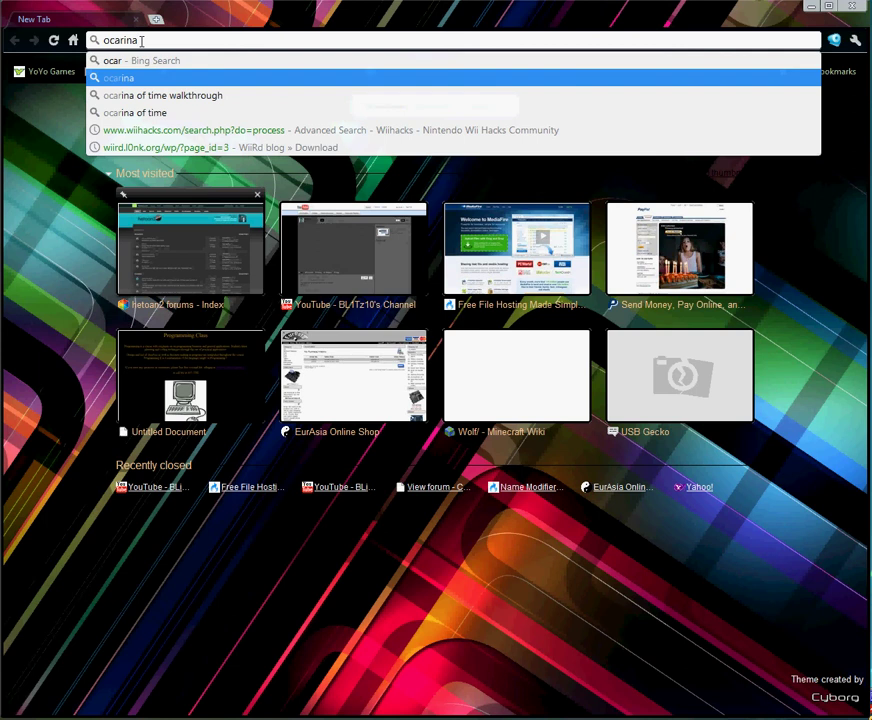
type("pc man")
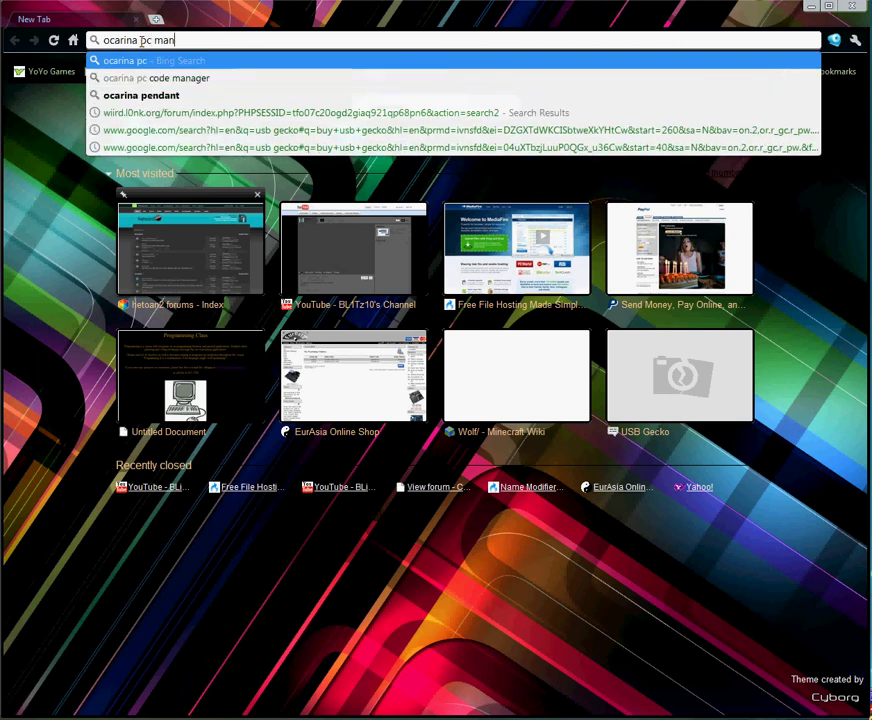
type("ager")
key("Return")
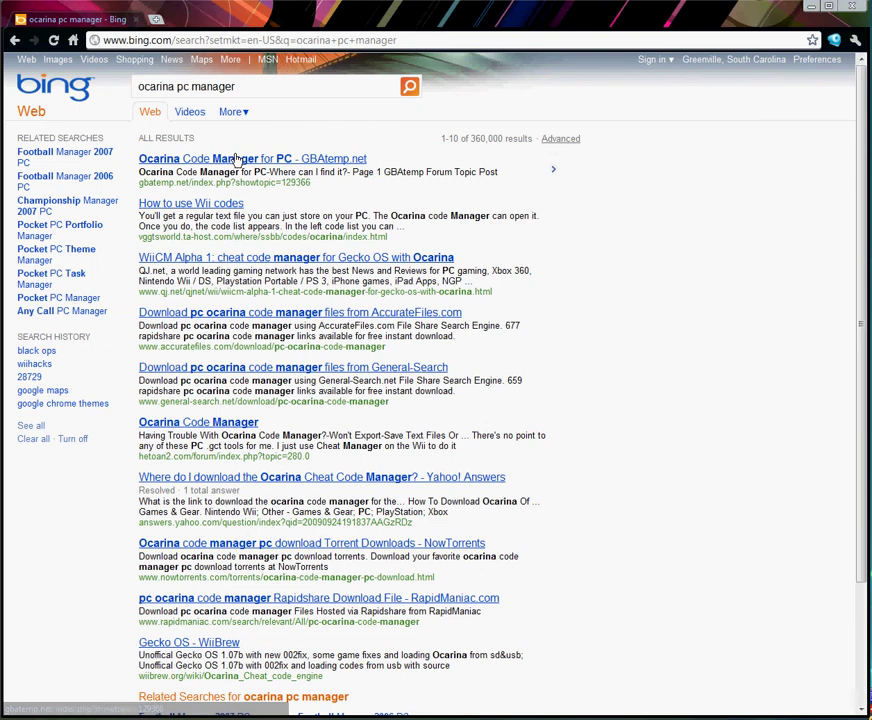
left_click(296, 158)
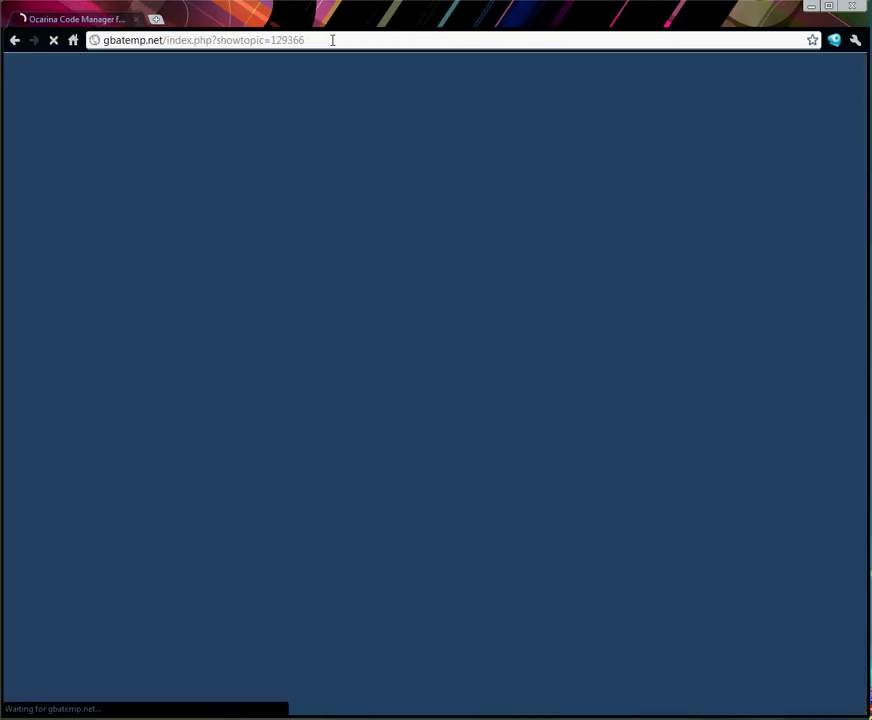
- Replace the Notepad instructions with the GBAtemp topic's copied address and add the line "this is the download site" below it
left_click(332, 40)
key("ctrl+c")
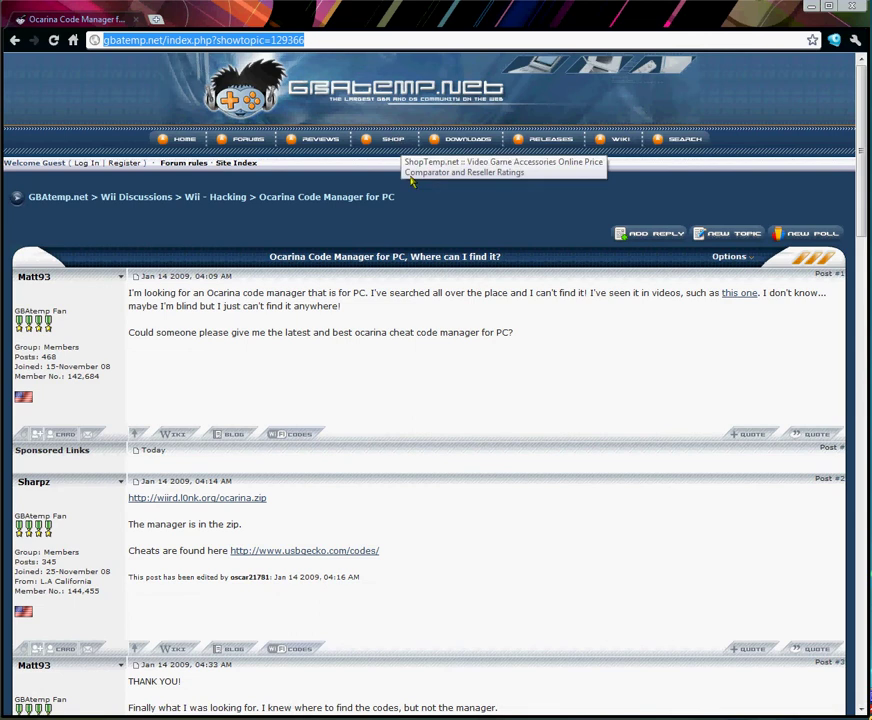
left_click(408, 709)
left_click_drag(518, 463, 175, 325)
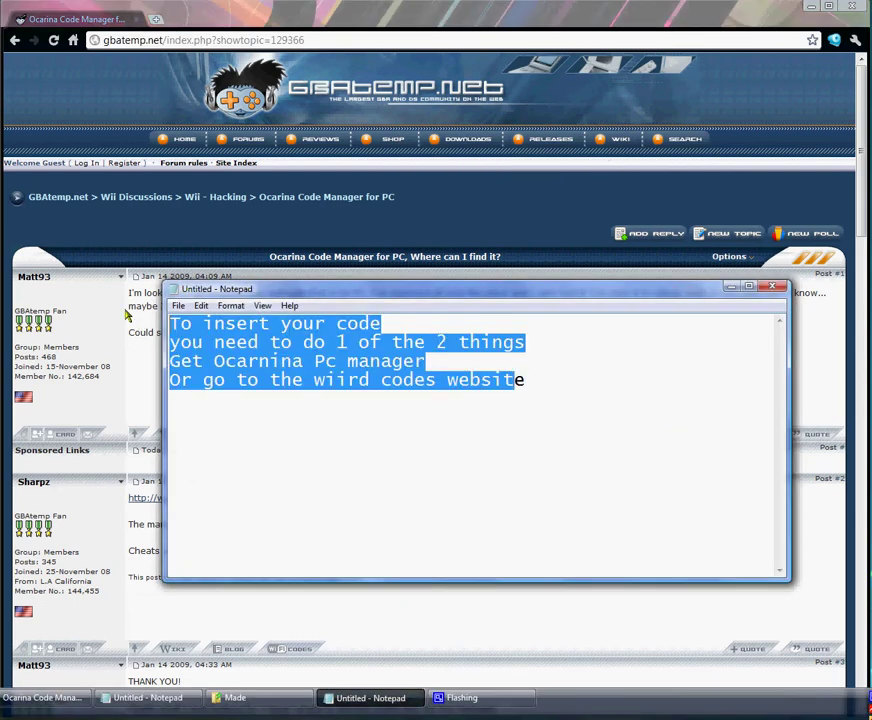
key("ctrl+v")
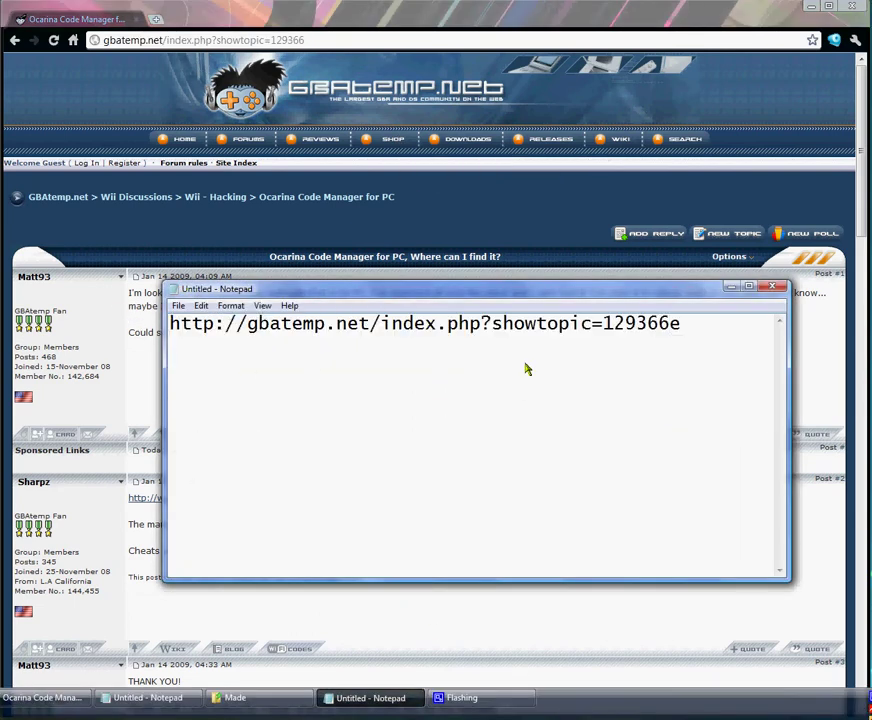
left_click(697, 337)
key("BackSpace")
type("this is the download site")
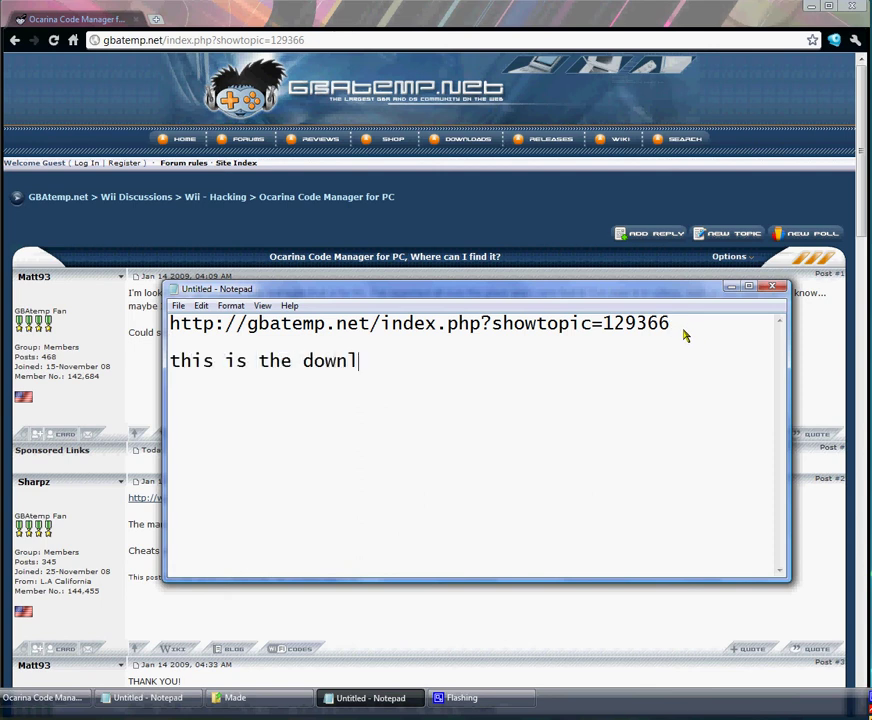
- Download ocarina.zip from the link in the forum topic's first reply and replace the Notepad text with that link's address
left_click(478, 600)
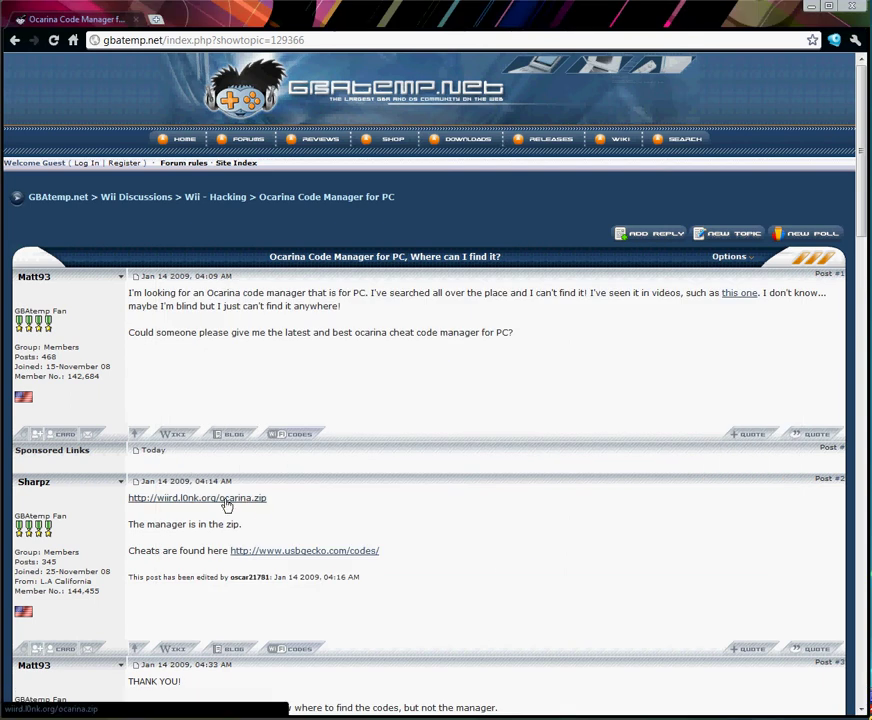
left_click(225, 503)
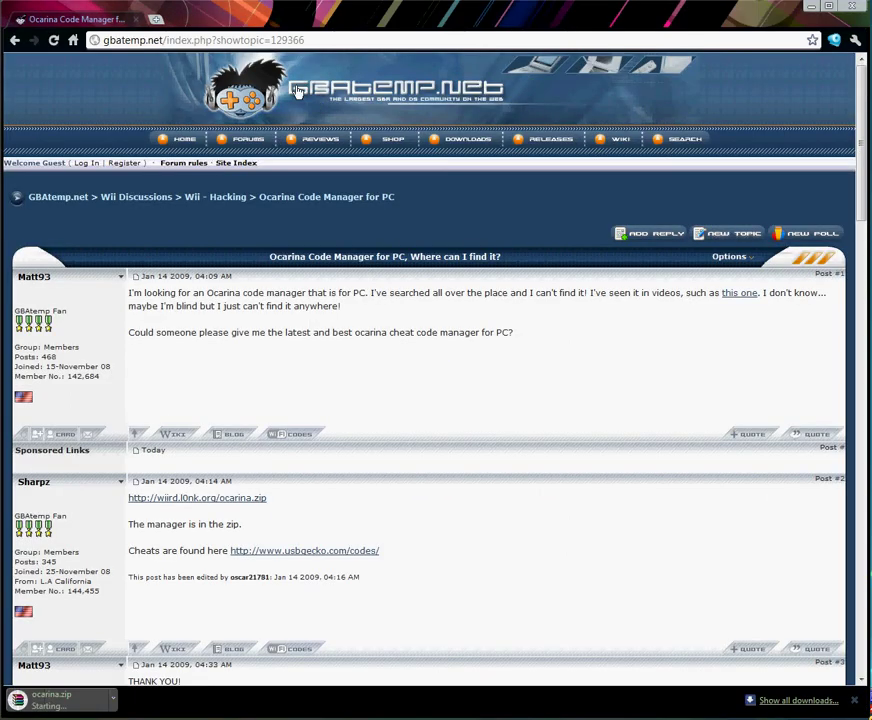
left_click_drag(270, 500, 136, 500)
key("ctrl+c")
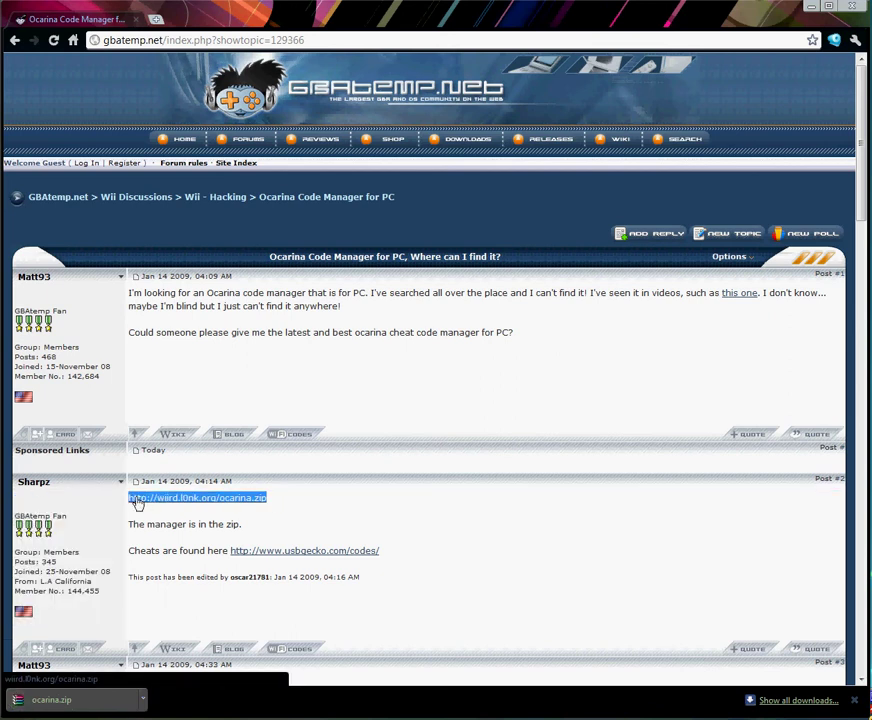
mouse_move(247, 713)
left_click(350, 697)
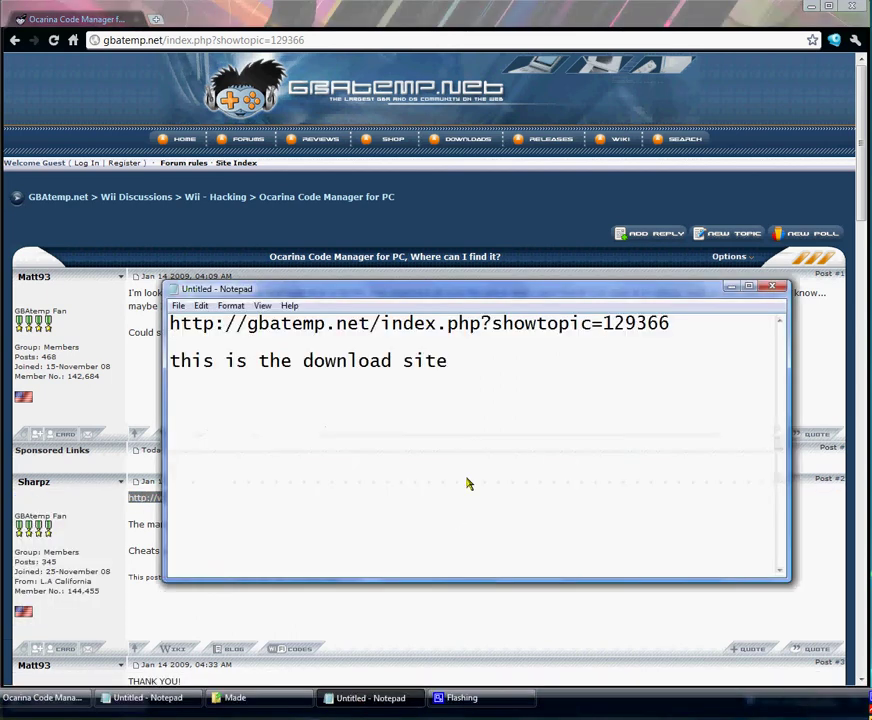
key("ctrl+a")
key("ctrl+v")
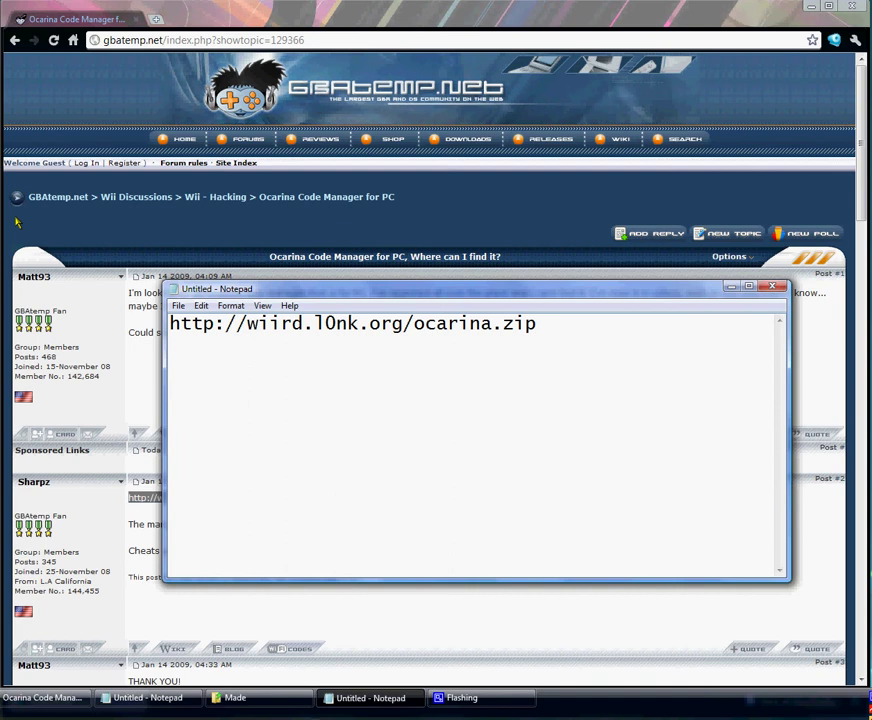
- Add the line "its better if you just go to that one" below the ocarina.zip link in Notepad
type("its better ")
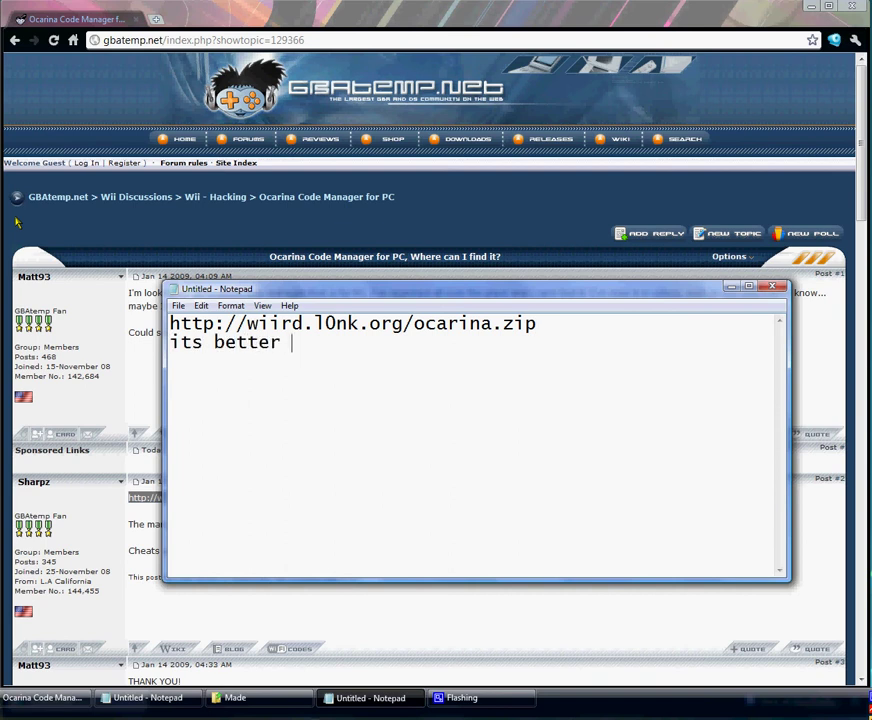
type("if you just ")
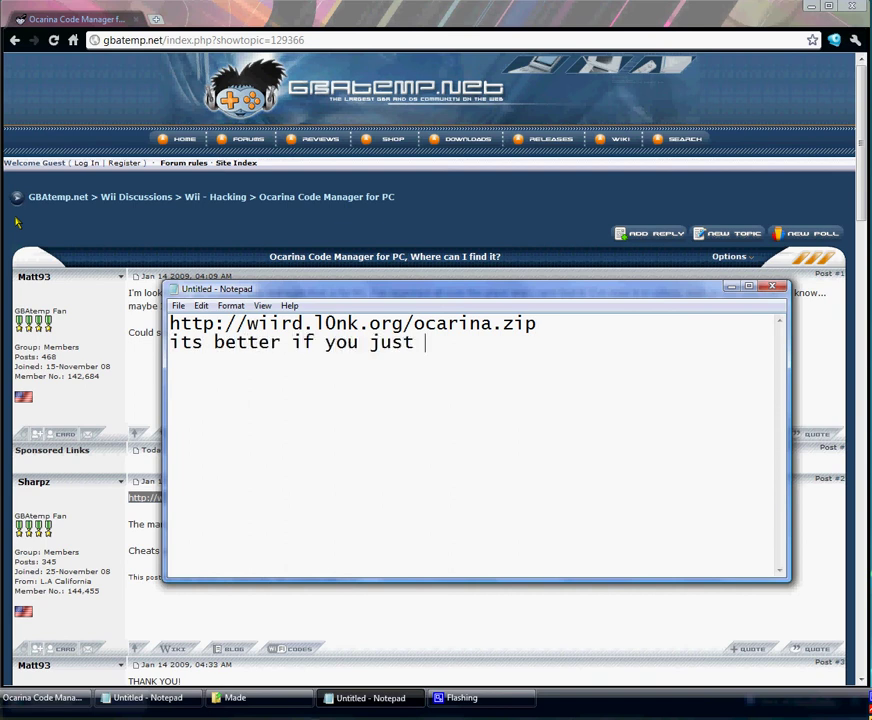
type("go to that on")
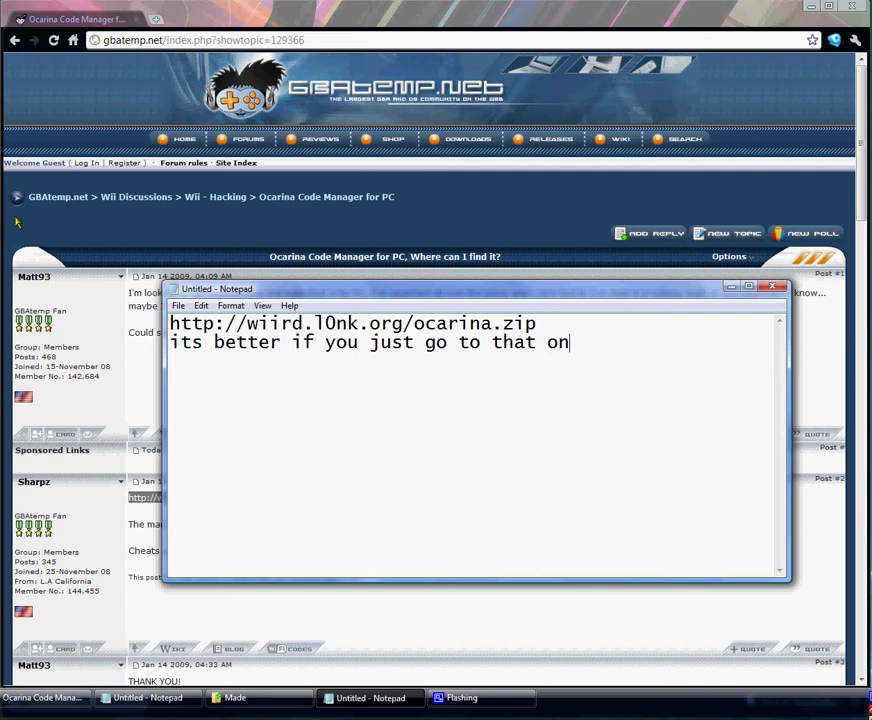
type("e")
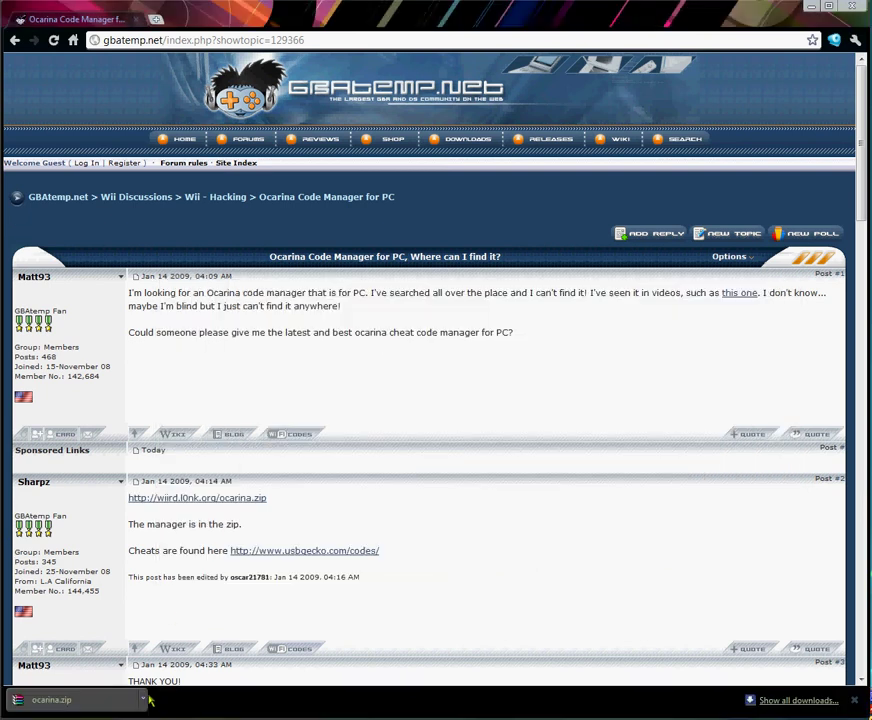
- Show the downloaded ocarina.zip in its folder and extract it to an ocarina subfolder, replacing all existing files
left_click(140, 700)
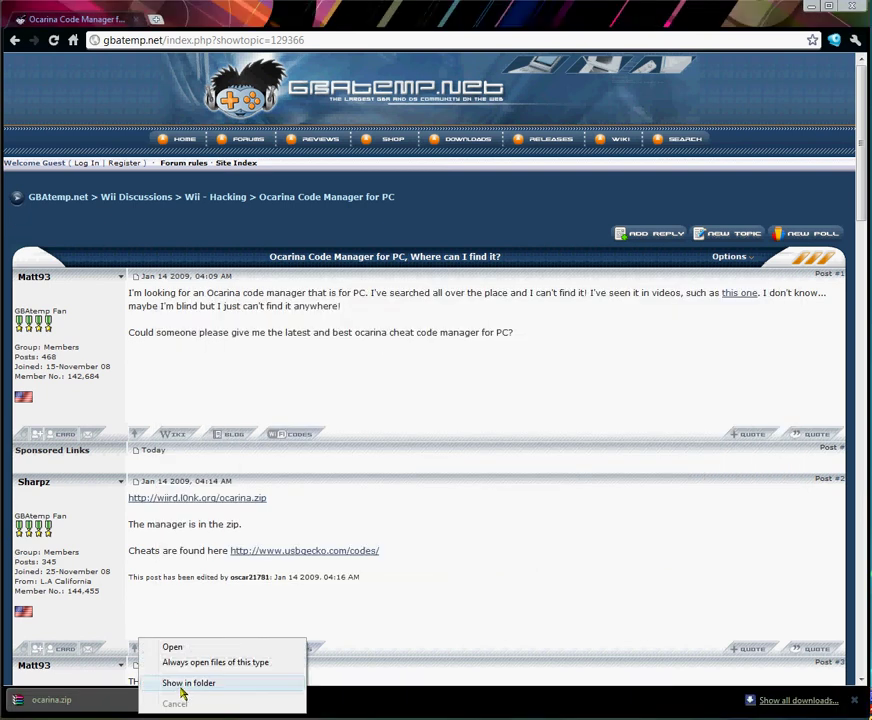
left_click(183, 685)
left_click_drag(614, 385, 482, 52)
right_click(493, 407)
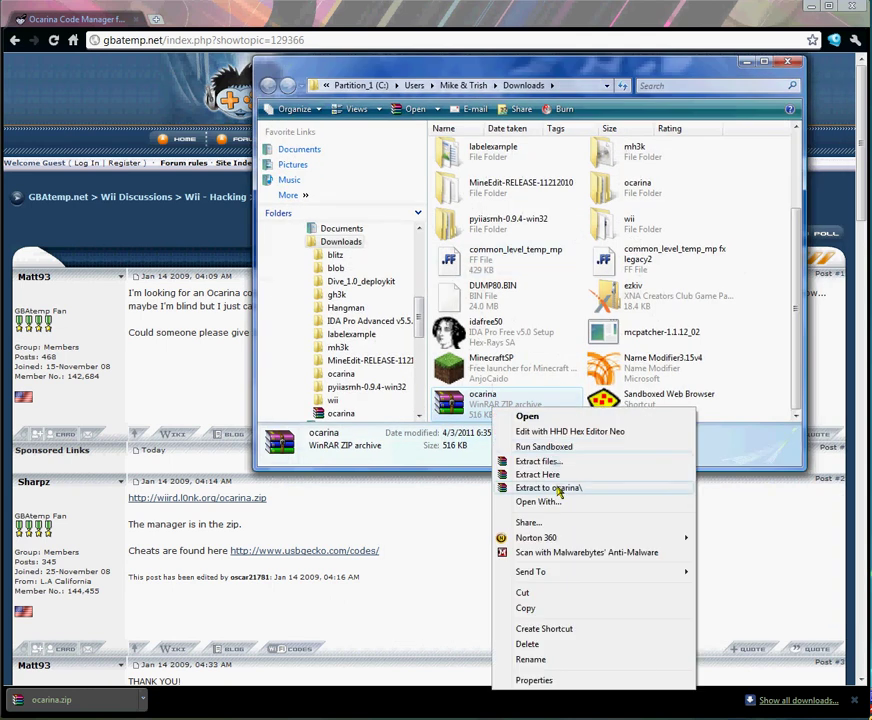
left_click(552, 488)
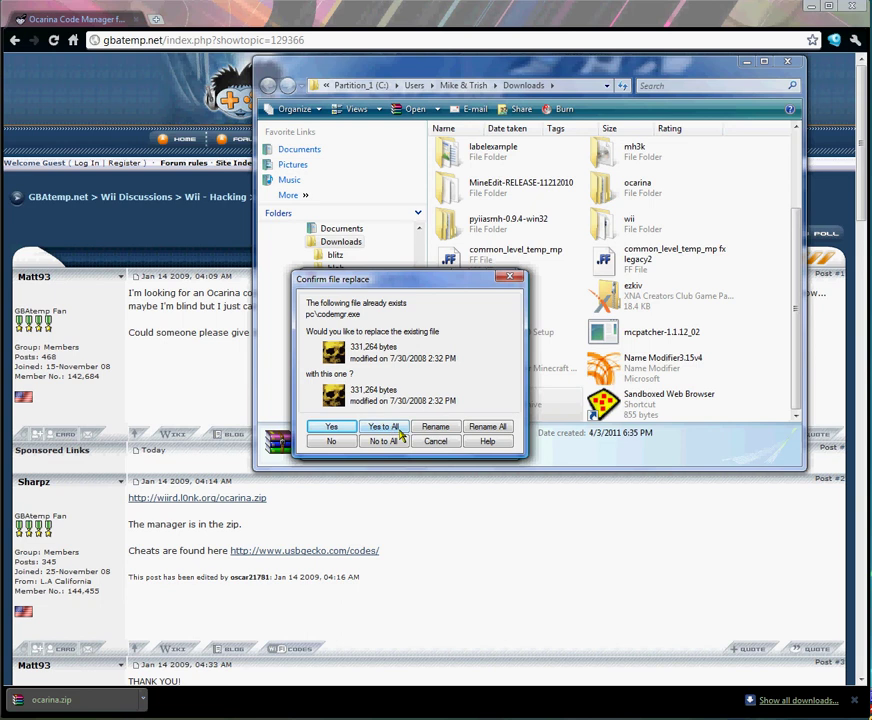
left_click(399, 431)
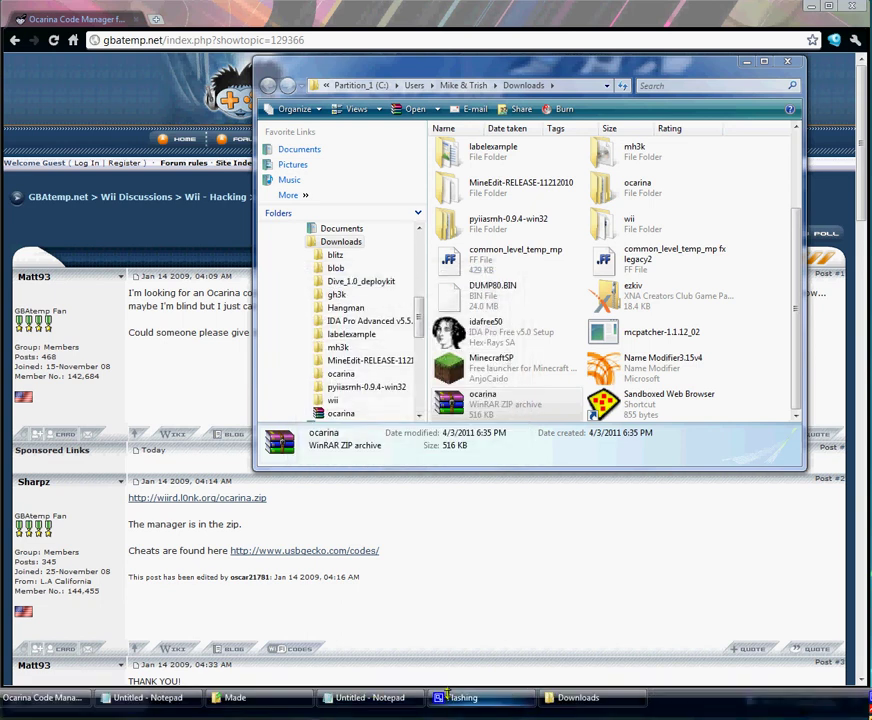
- Replace the Notepad text with "already had it" and, on a second line, "but extract it and then find the .exe"
left_click(380, 697)
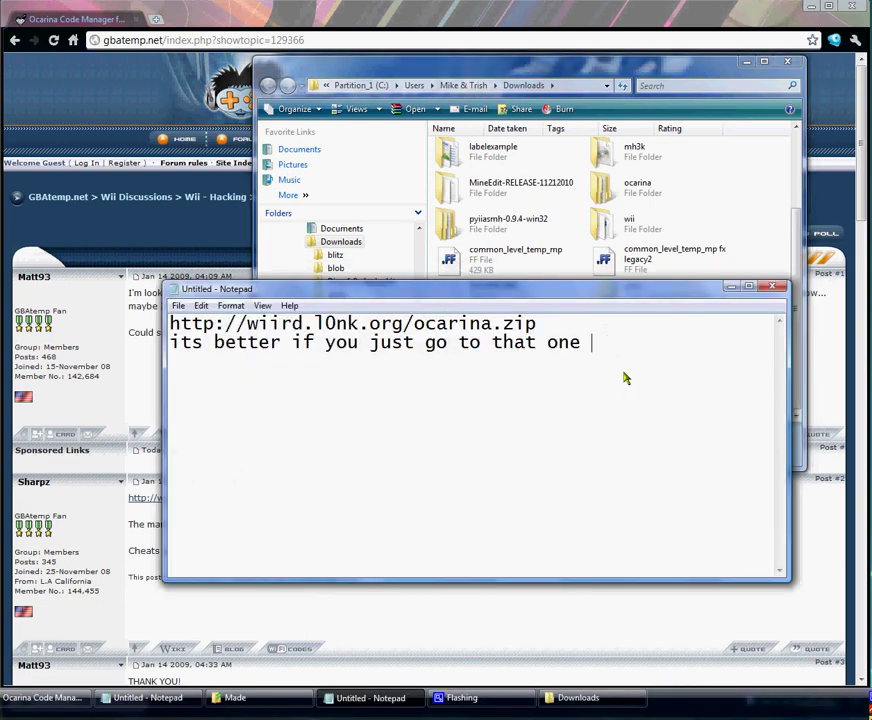
key("ctrl+a")
type("already h")
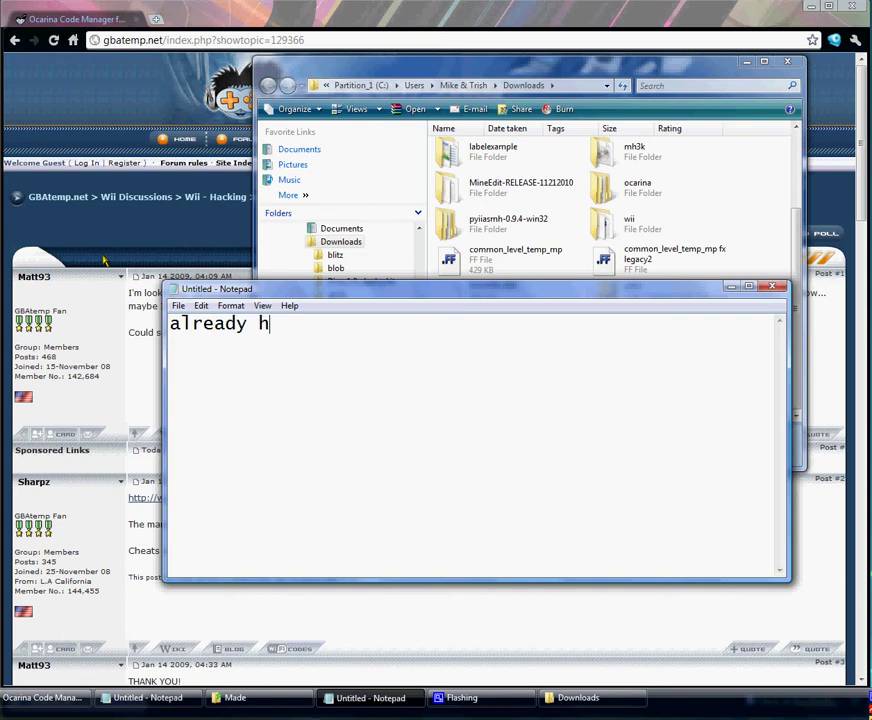
type("ad it")
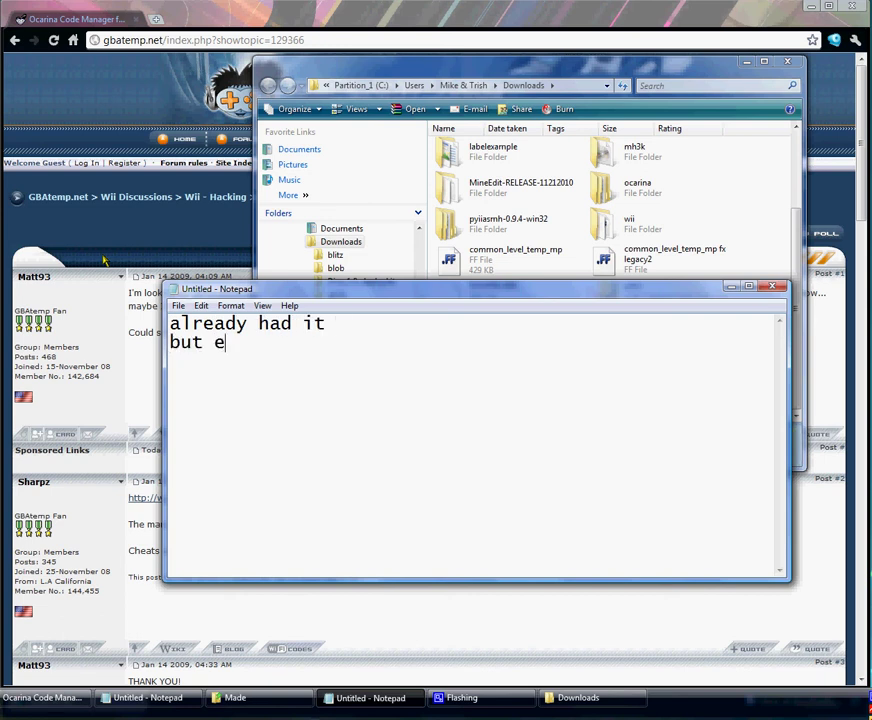
key("Return")
type("but extract it anmd")
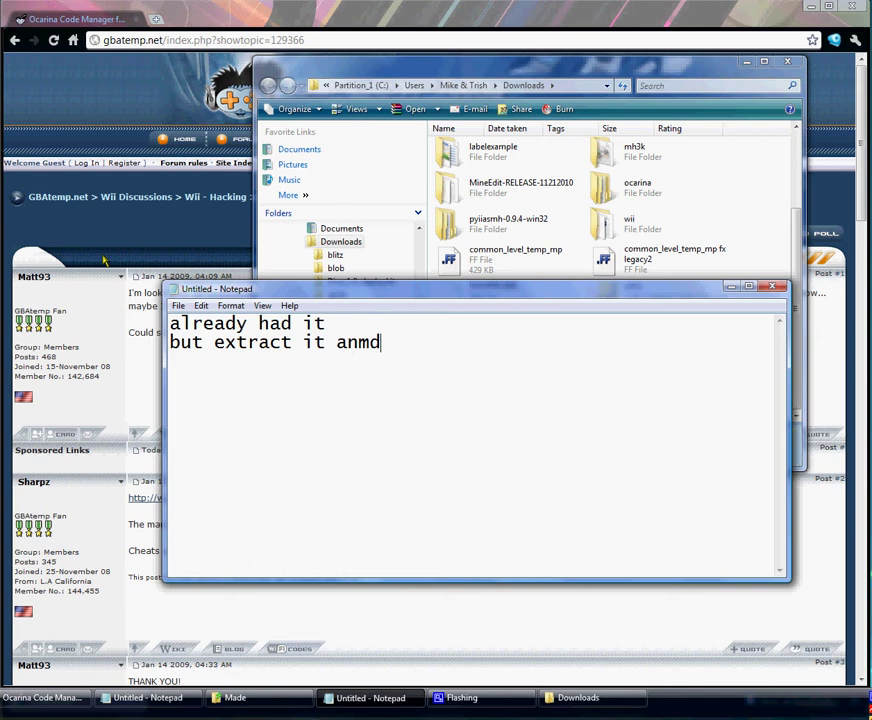
key("BackSpace")
key("BackSpace")
type("d then find t")
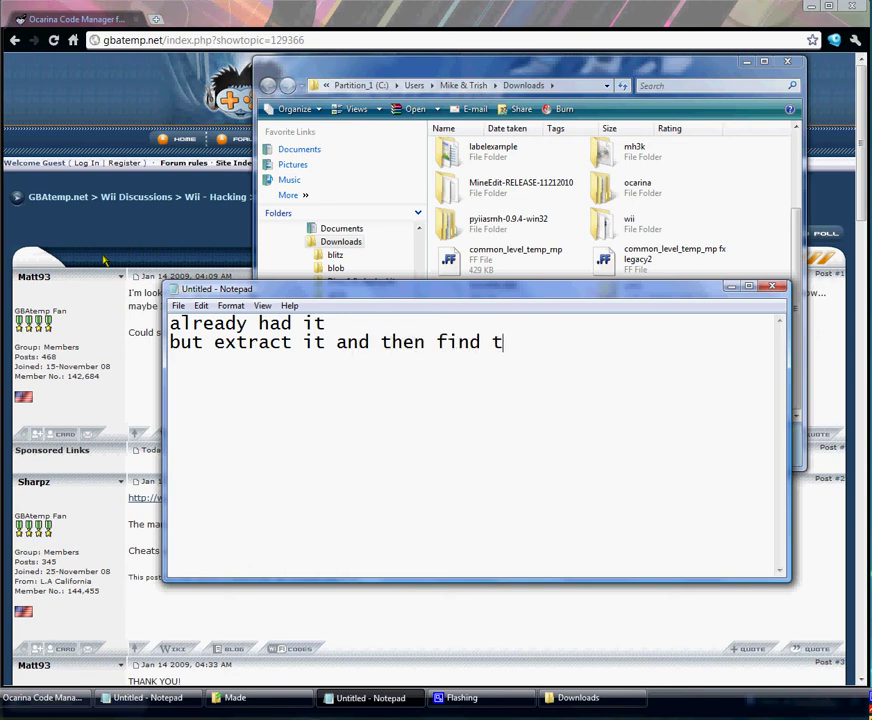
type("he .exe")
key("Return")
- Open the extracted ocarina folder in Downloads and add the line "click PC" to the Notepad text
left_click(480, 70)
scroll(600, 320, "up", 1)
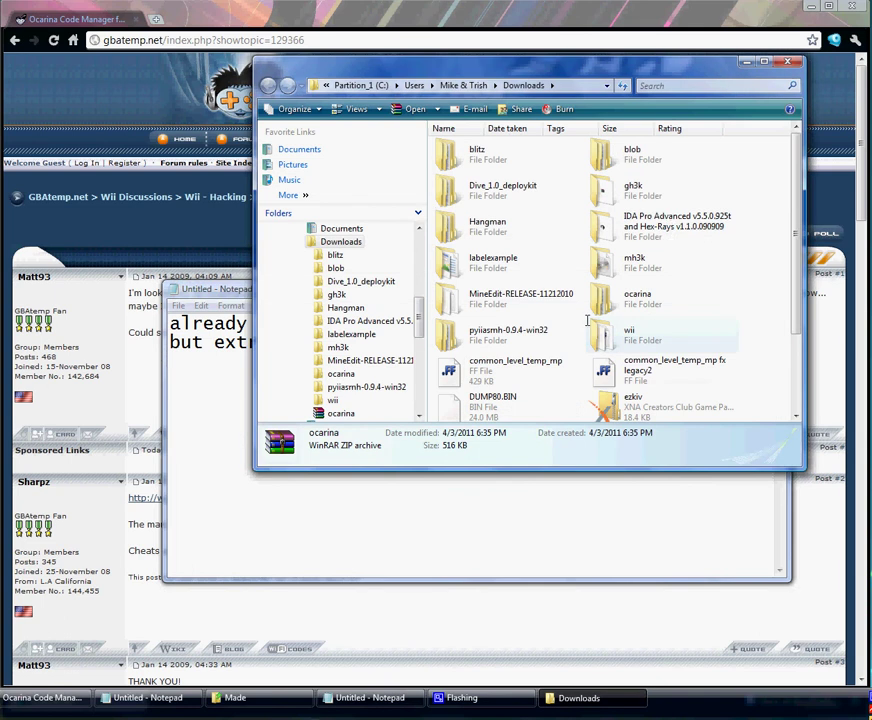
double_click(632, 296)
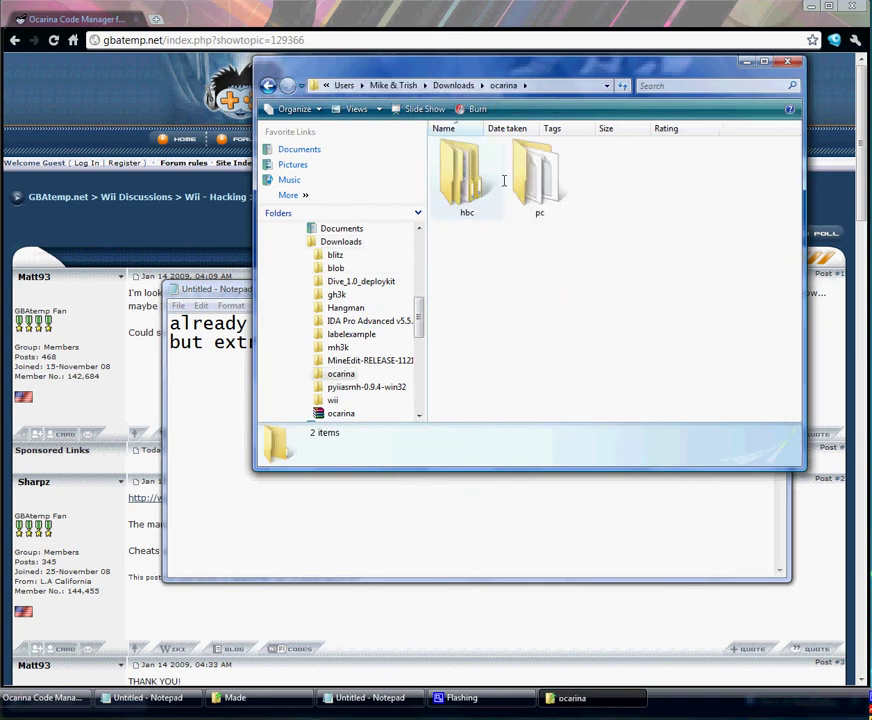
left_click(443, 492)
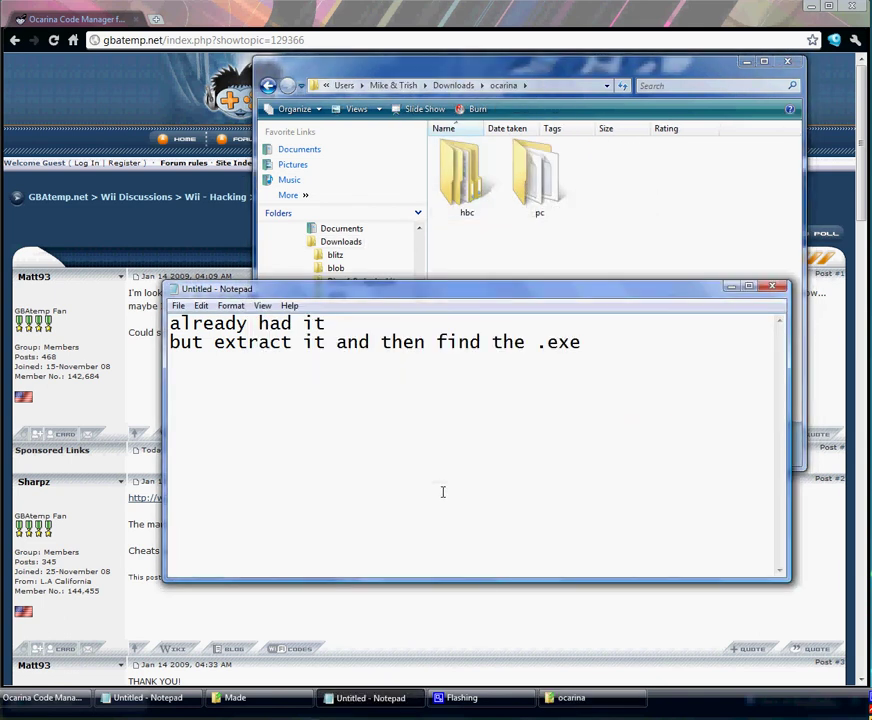
key("Return")
type("click PC")
- Launch the codemgr application from the pc folder and replace the Notepad text with "codemgr"
double_click(546, 200)
left_click(506, 143)
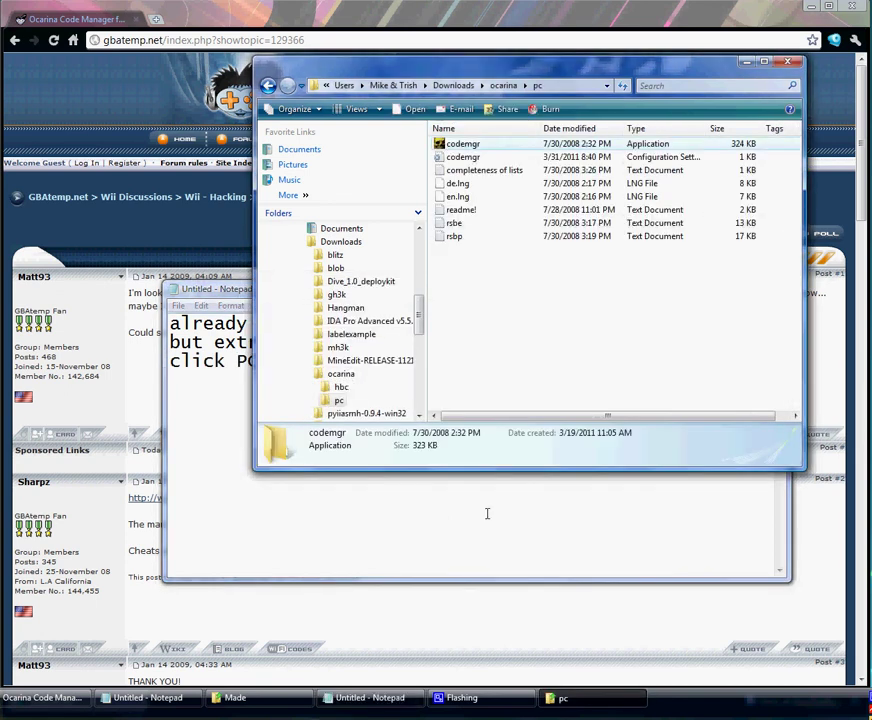
left_click(487, 513)
key("ctrl+a")
type("code")
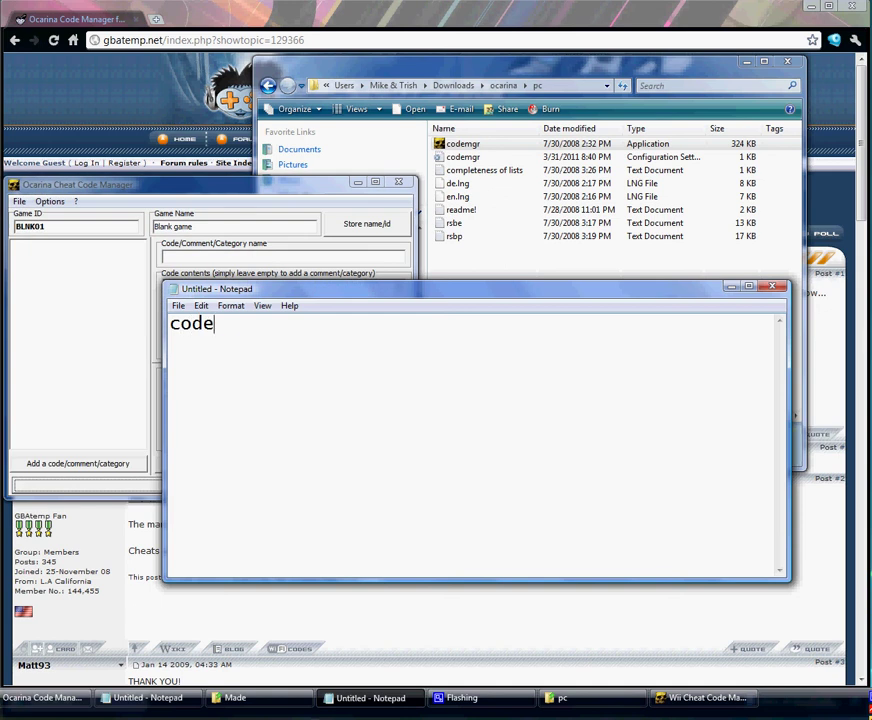
type("mgr")
- Arrange the Ocarina Cheat Code Manager window above the Notepad window so both can be used together
left_click_drag(178, 194, 371, 225)
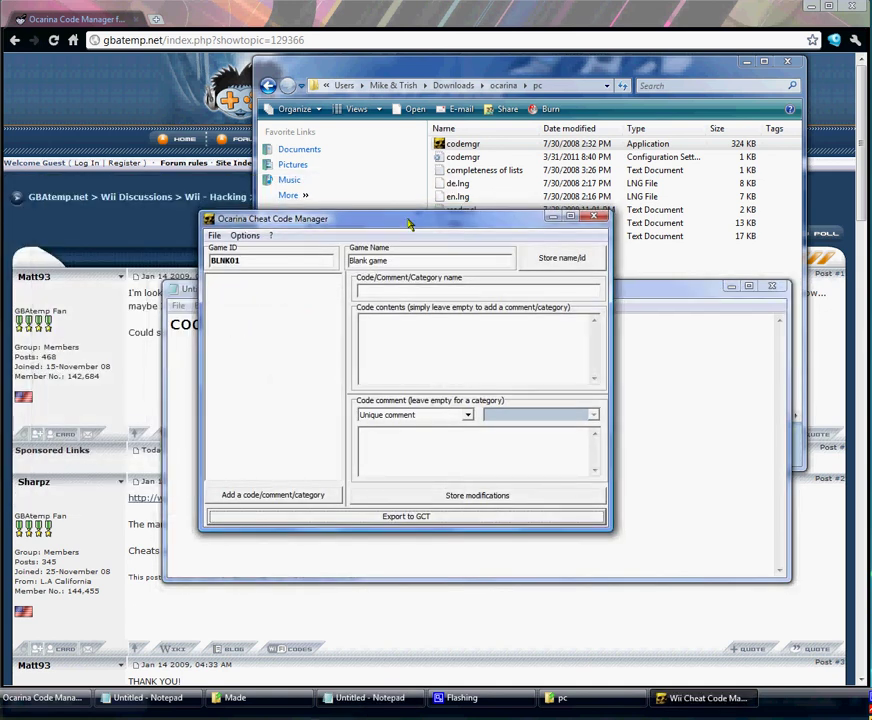
left_click_drag(315, 217, 533, 1)
left_click_drag(379, 291, 373, 311)
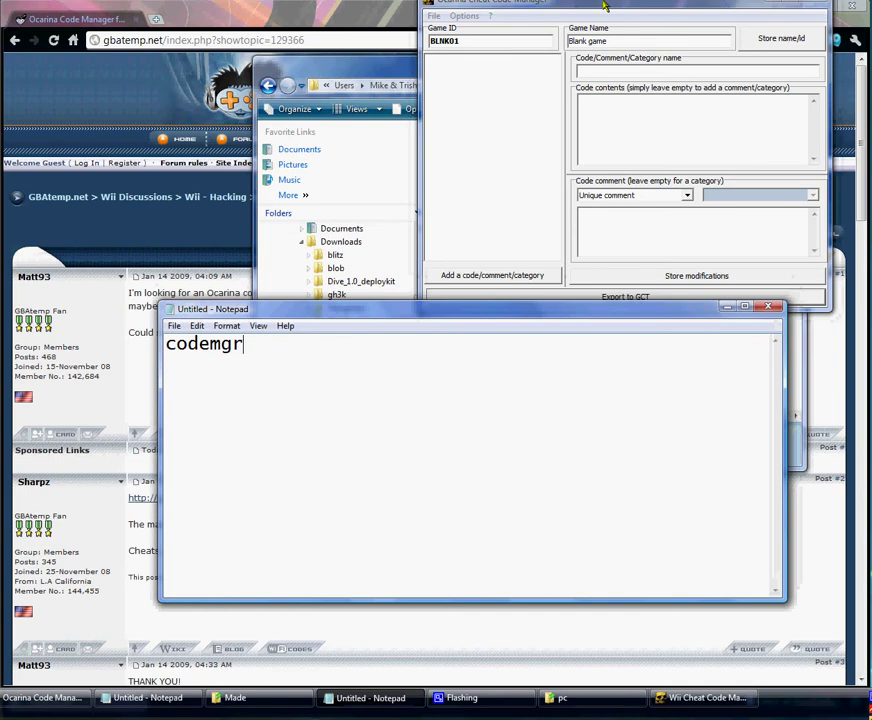
left_click_drag(606, 2, 597, 33)
- Replace the Notepad text with "Change the Game id"
left_click(447, 374)
key("ctrl+a")
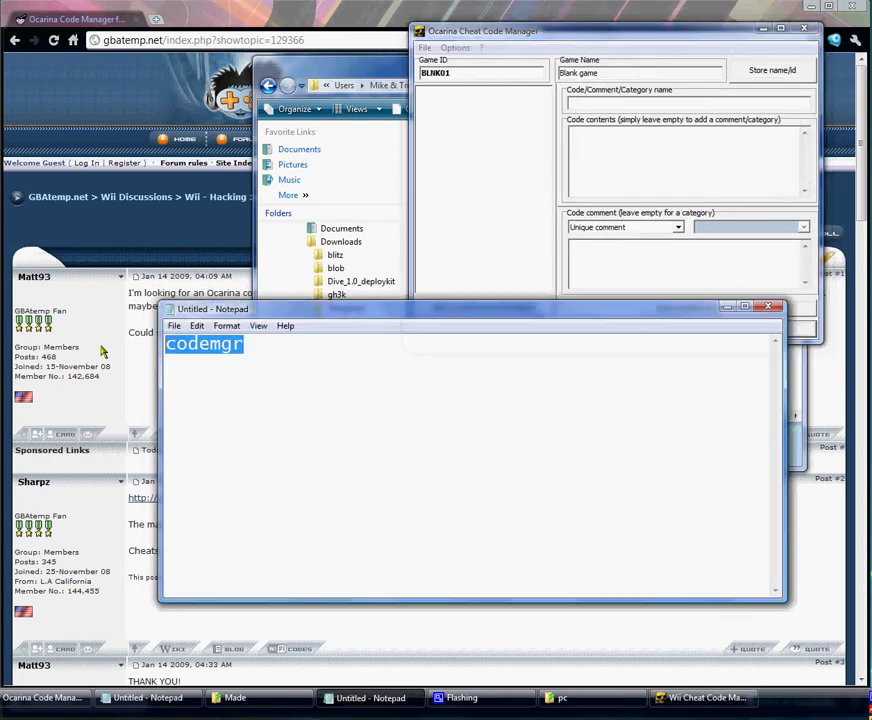
type("HC")
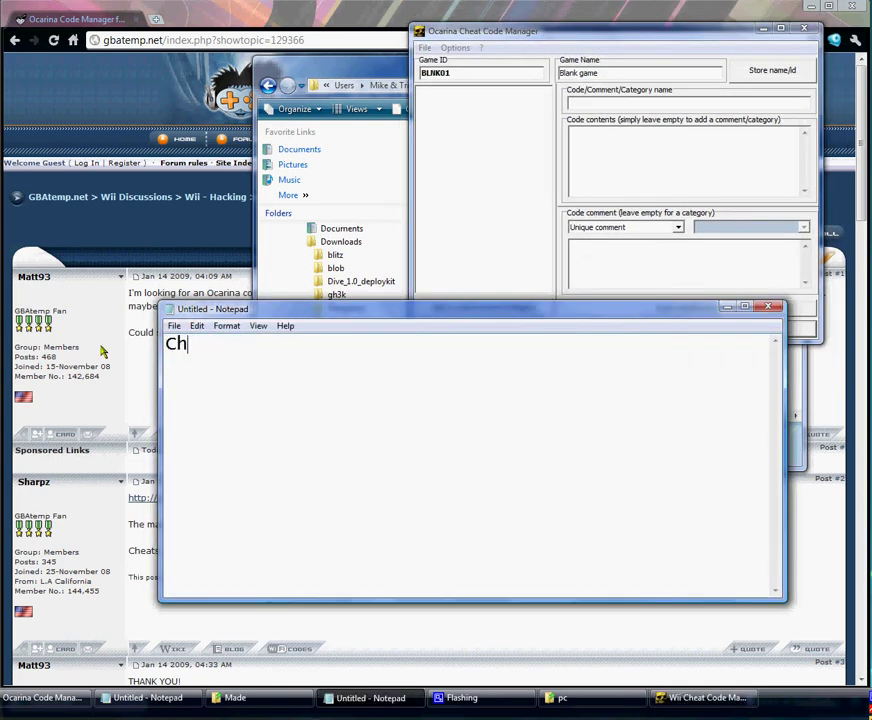
type("n")
key("BackSpace")
type("ange th")
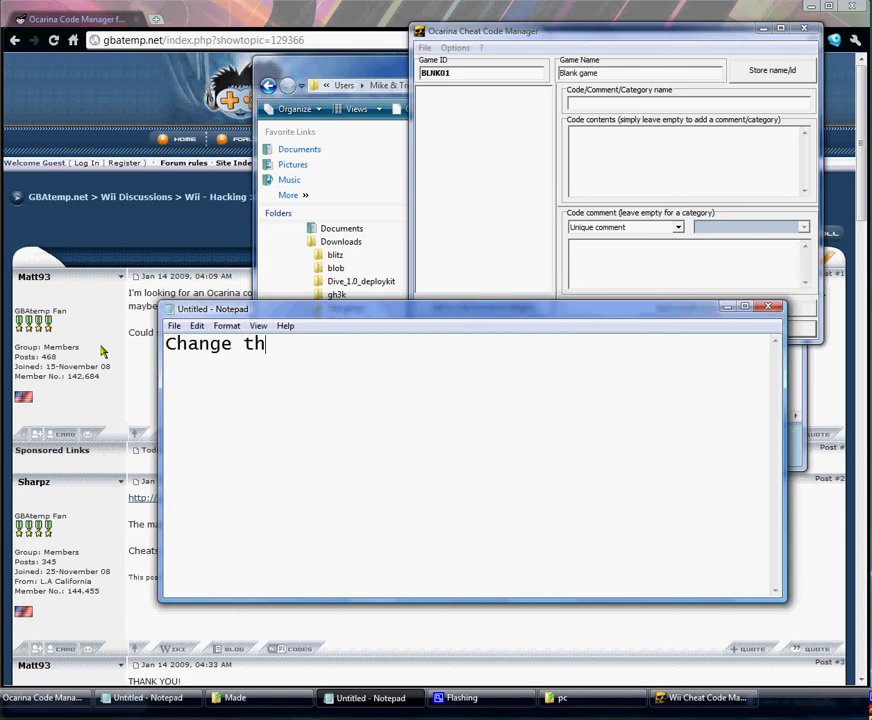
type("e Game id")
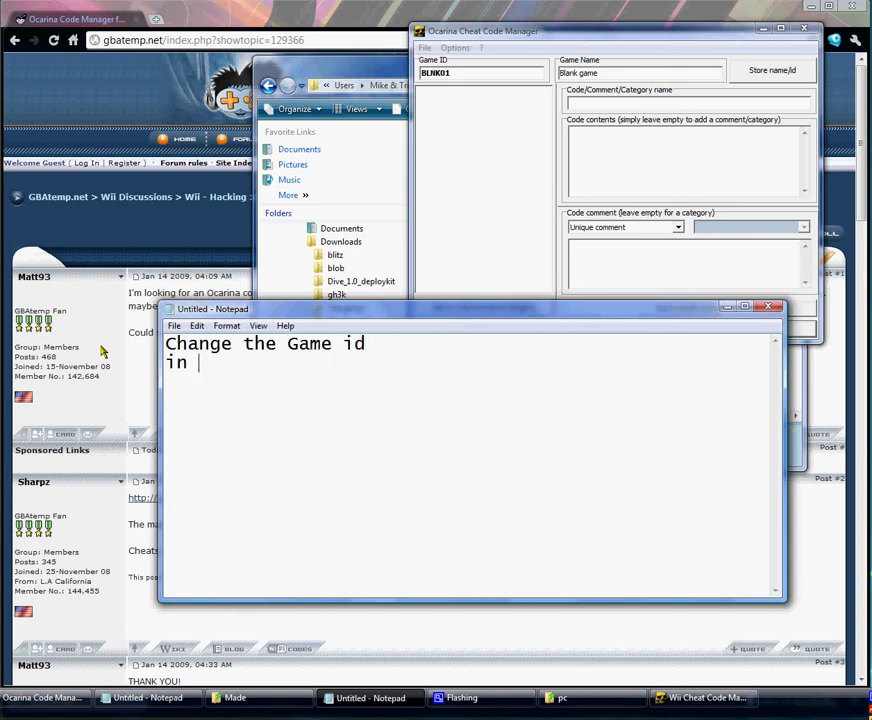
- Add the line "in this case black ops id is:" to Notepad, followed by "S7E52" on its own line
key("Return")
type("in this gay")
key("BackSpace")
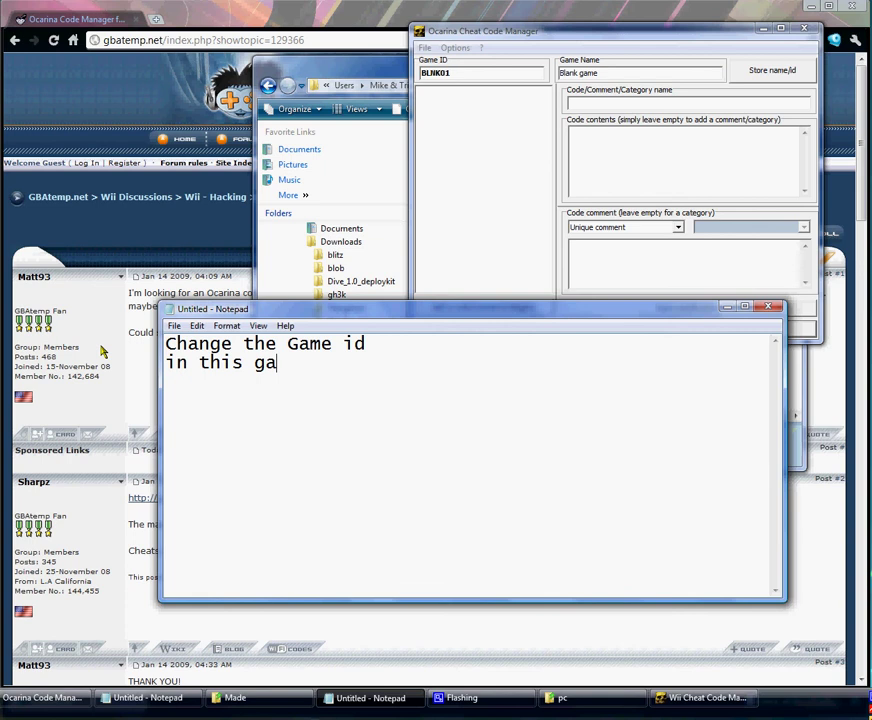
key("BackSpace")
key("BackSpace")
type("case black ops ")
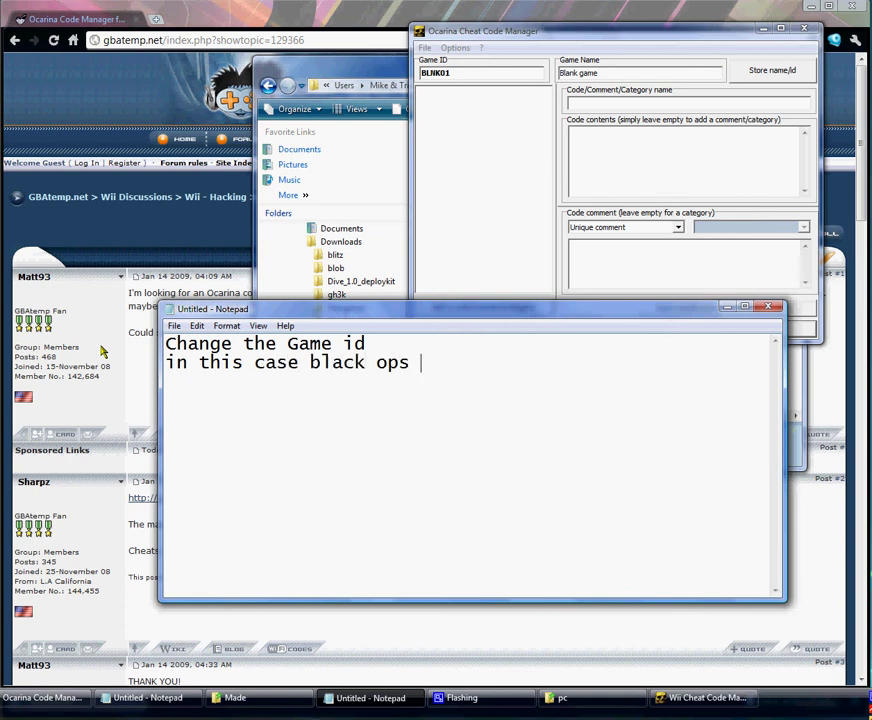
type("id is")
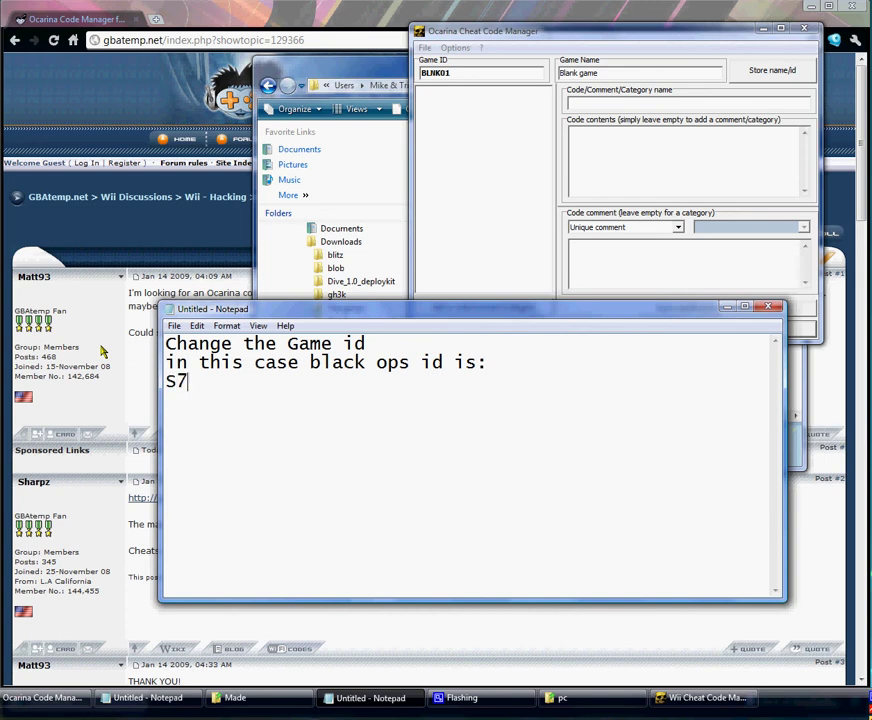
type(":")
key("Return")
type("S7E52")
- Clear the code manager's Game ID and correct the ID in Notepad to SC7E52
left_click(600, 92)
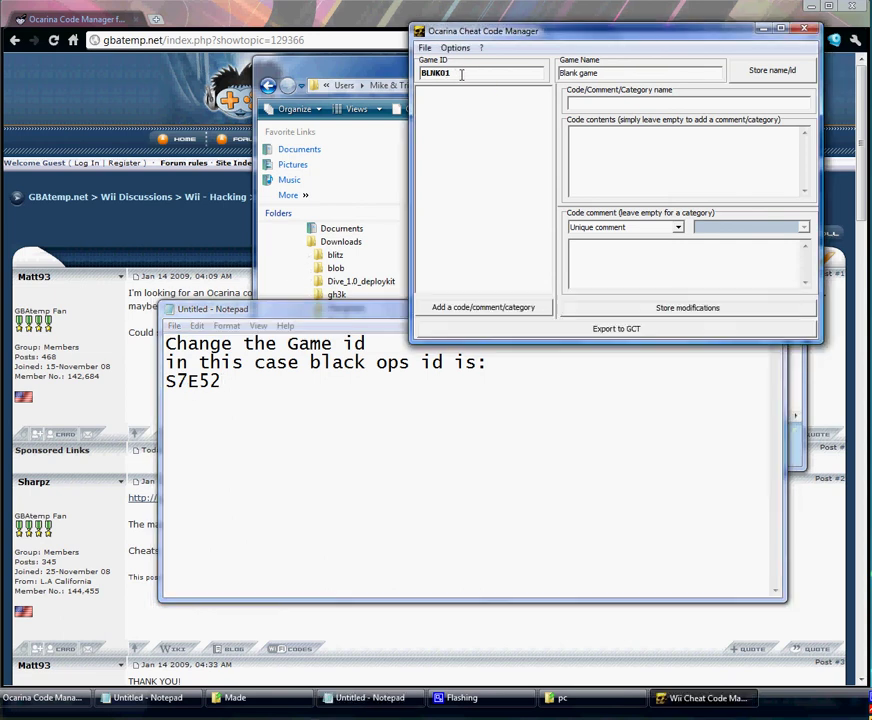
key("BackSpace")
left_click(607, 473)
key("Left")
key("Left")
key("Left")
key("Left")
type("C")
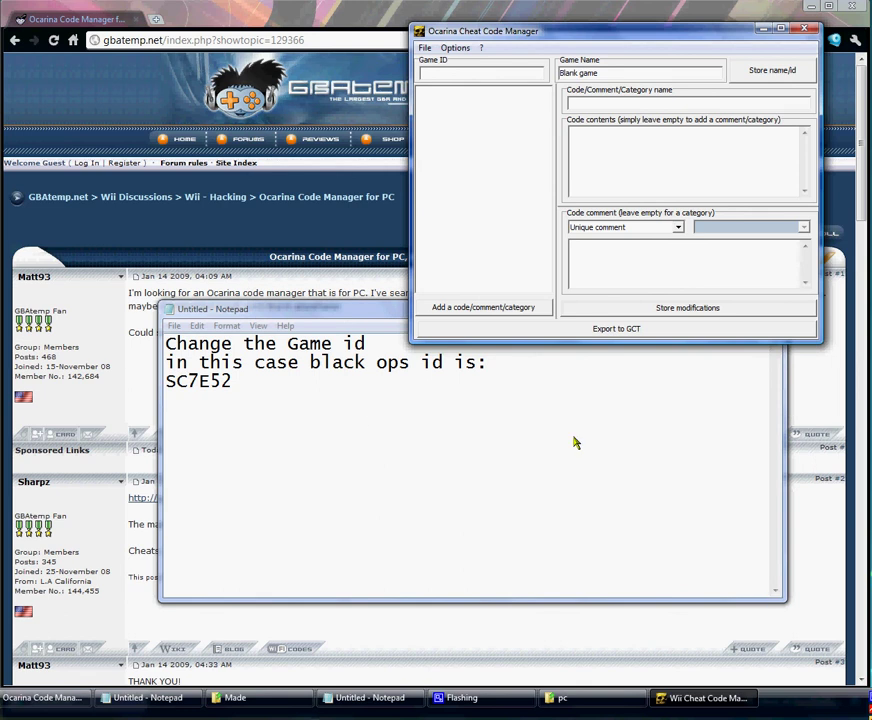
- Copy SC7E52 from Notepad into the code manager's Game ID
left_click(370, 425)
left_click_drag(288, 383, 142, 383)
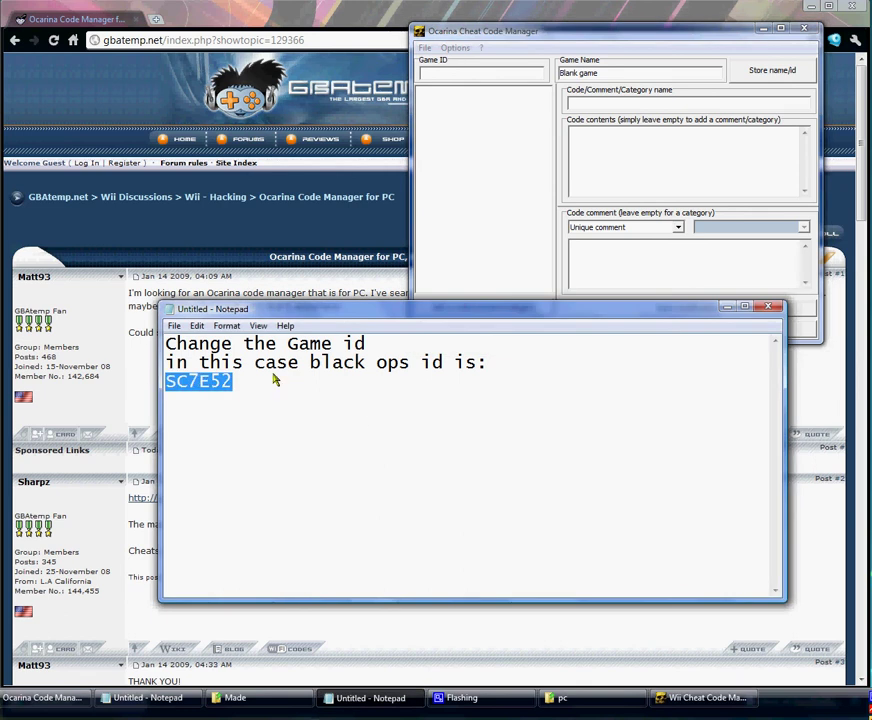
key("ctrl+c")
left_click(450, 73)
key("ctrl+v")
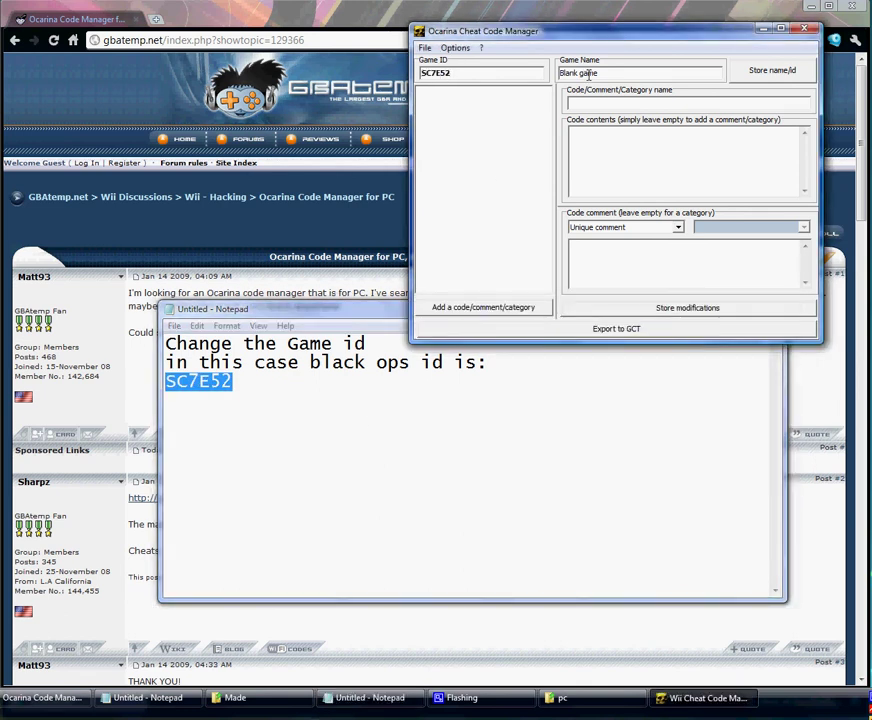
- Replace the Notepad text with "Change your game name to something like" and "Black Ops" on a second line
left_click_drag(651, 75, 560, 74)
left_click(360, 428)
key("ctrl+a")
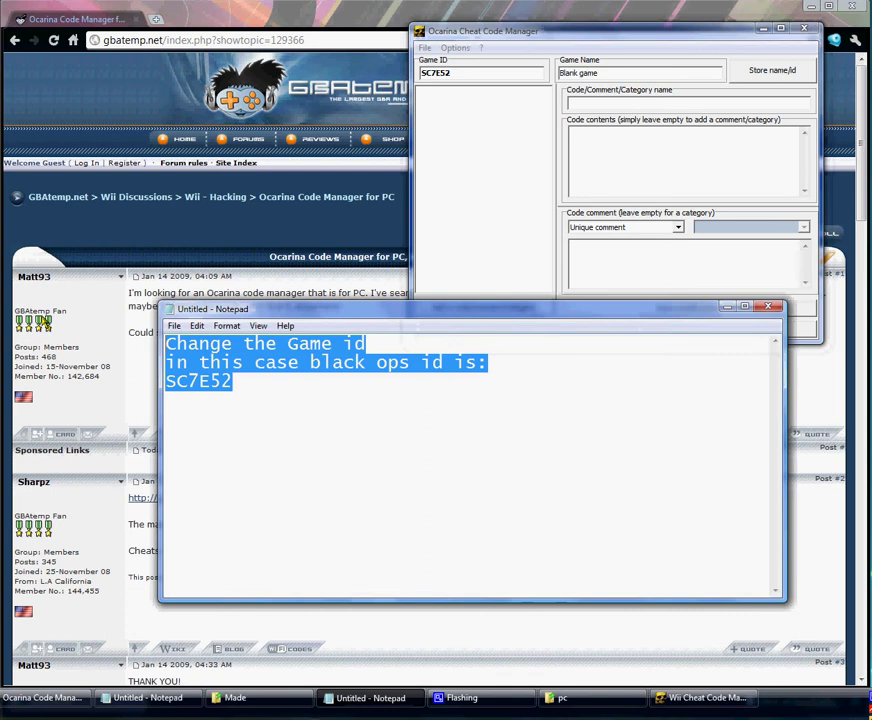
type("CHange")
key("BackSpace")
key("BackSpace")
key("BackSpace")
key("BackSpace")
key("BackSpace")
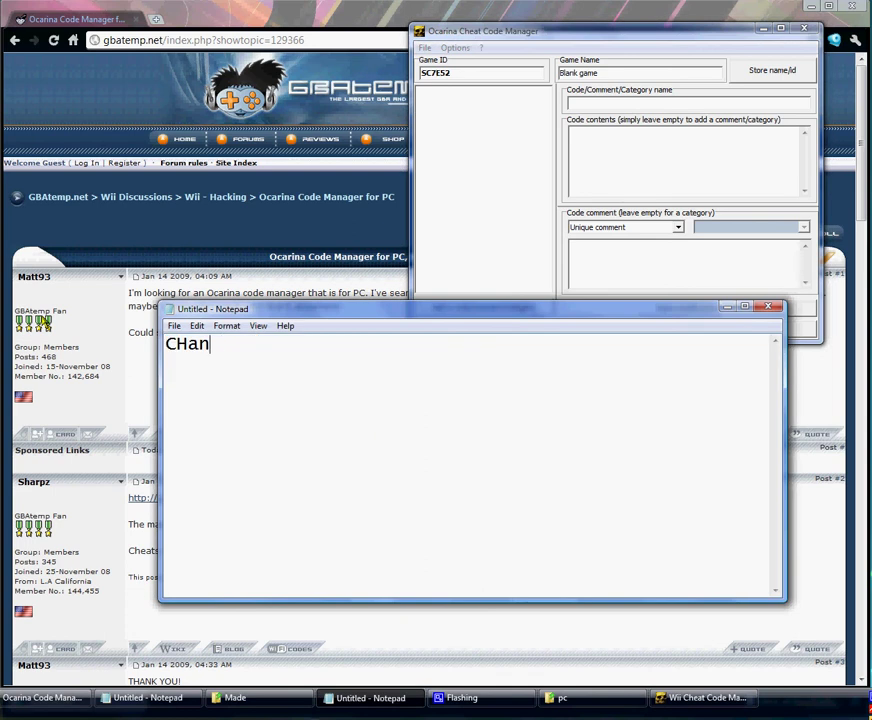
type("hange you")
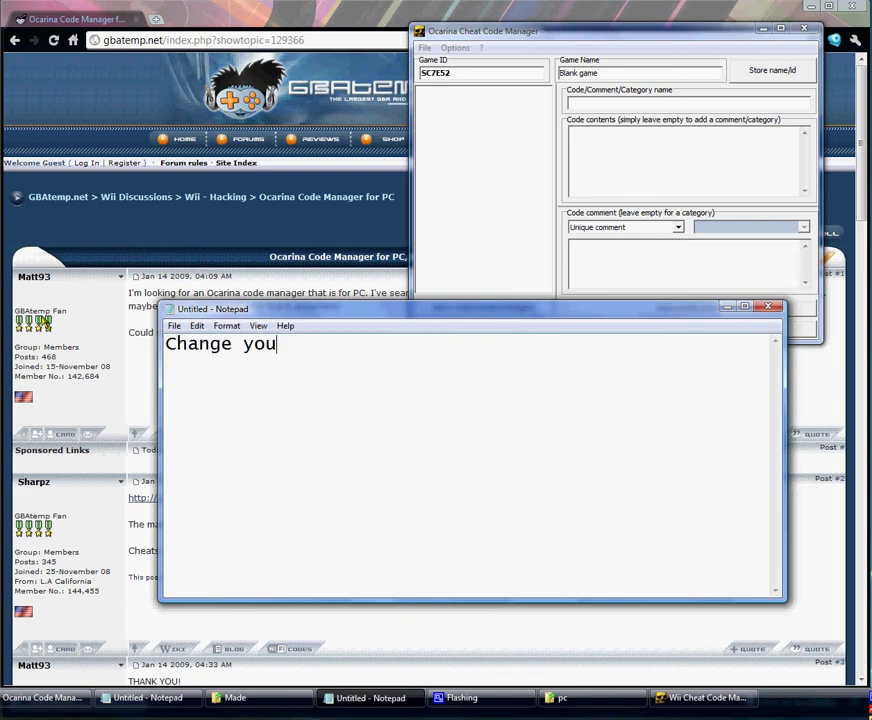
type("r game ")
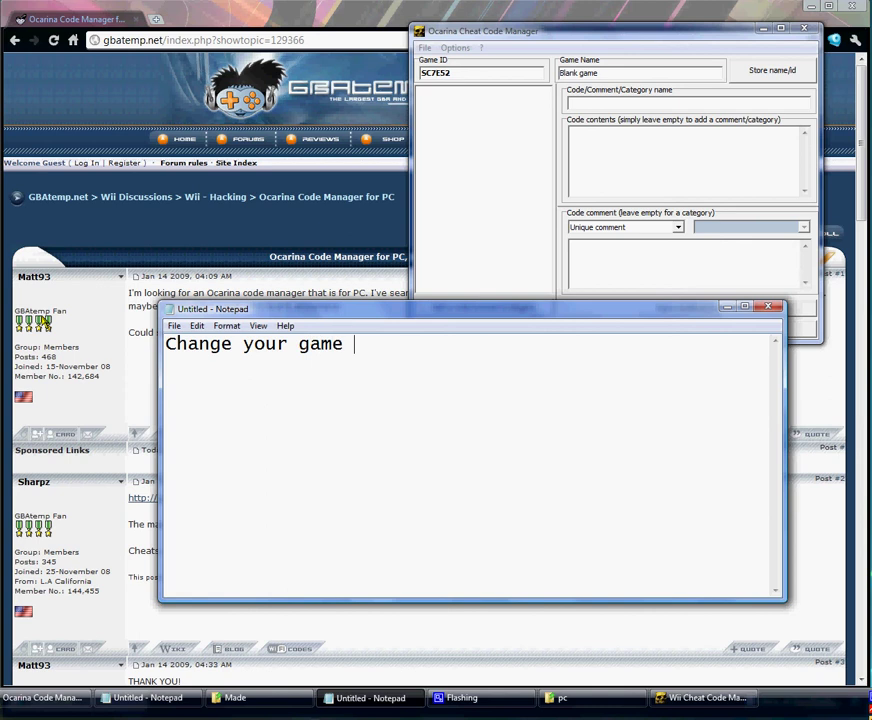
type("name to somet")
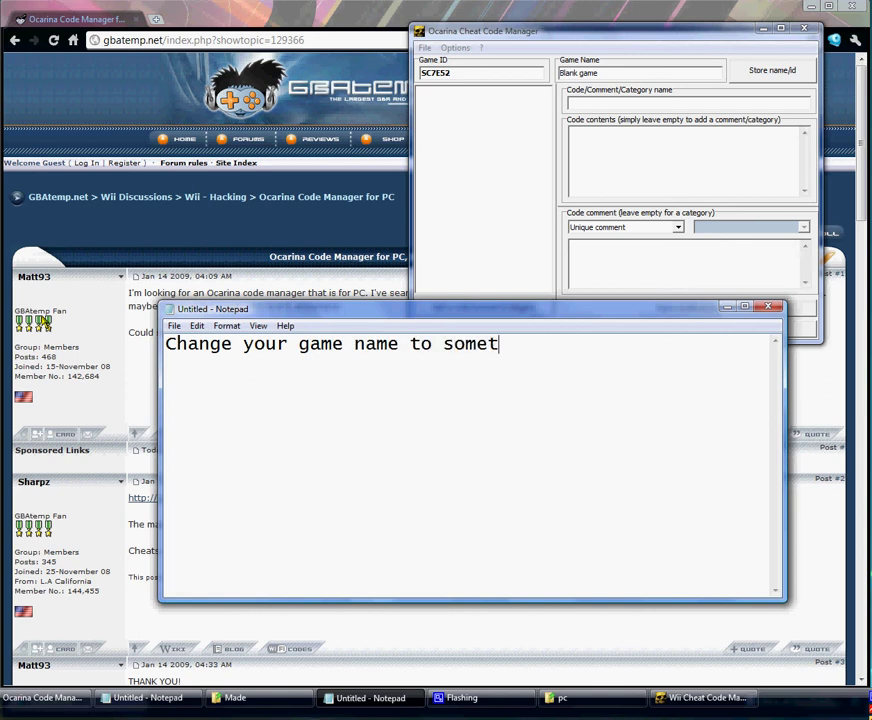
type("hing like")
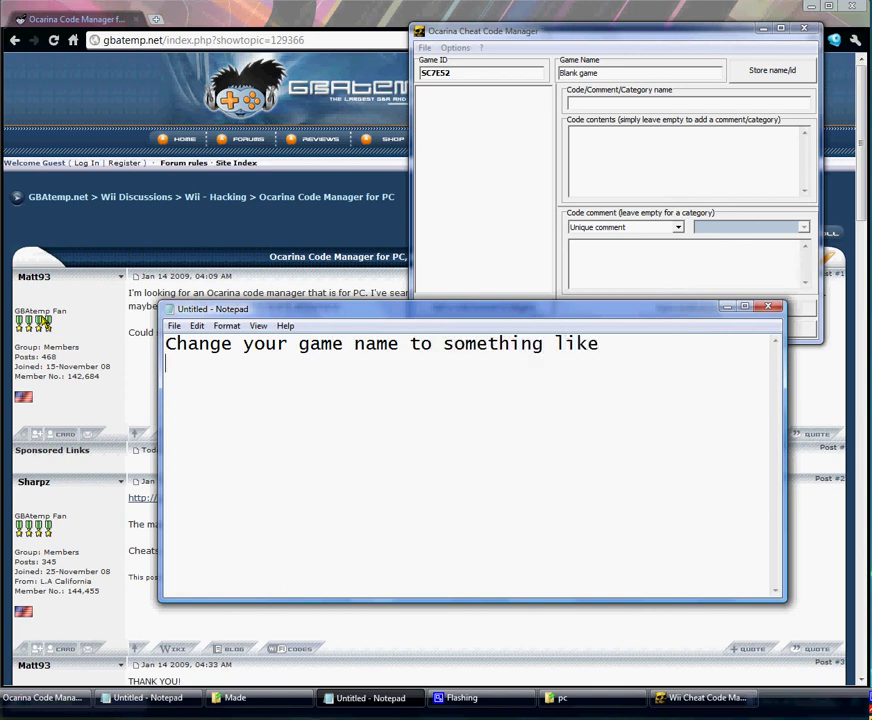
key("Return")
type("Black Ops")
- Set the game name to Black Ops and replace the Notepad text with "Then click add code"
left_click(594, 68)
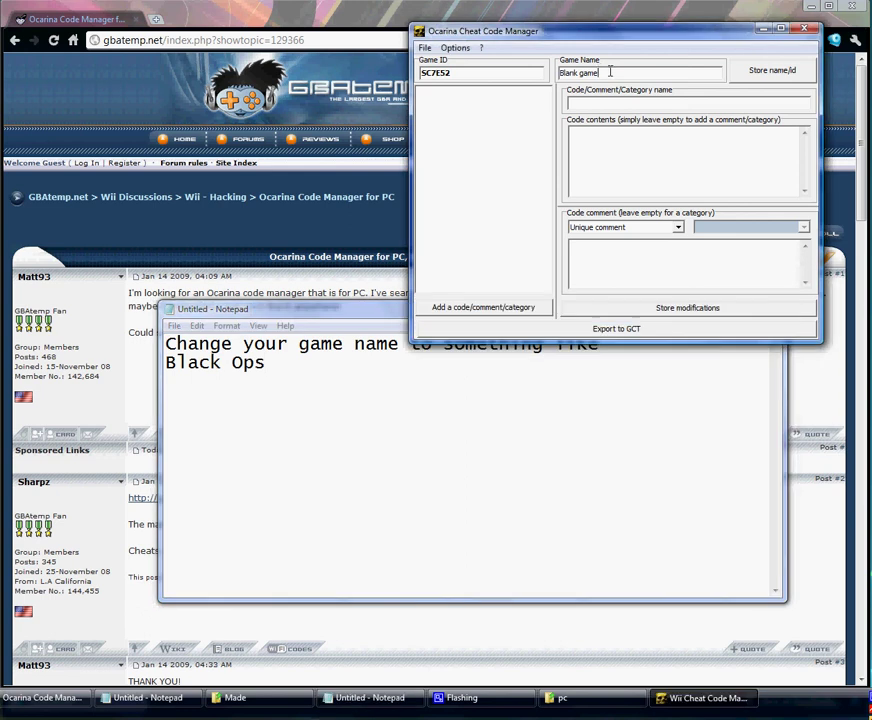
type("B")
left_click(384, 418)
key("ctrl+a")
key("BackSpace")
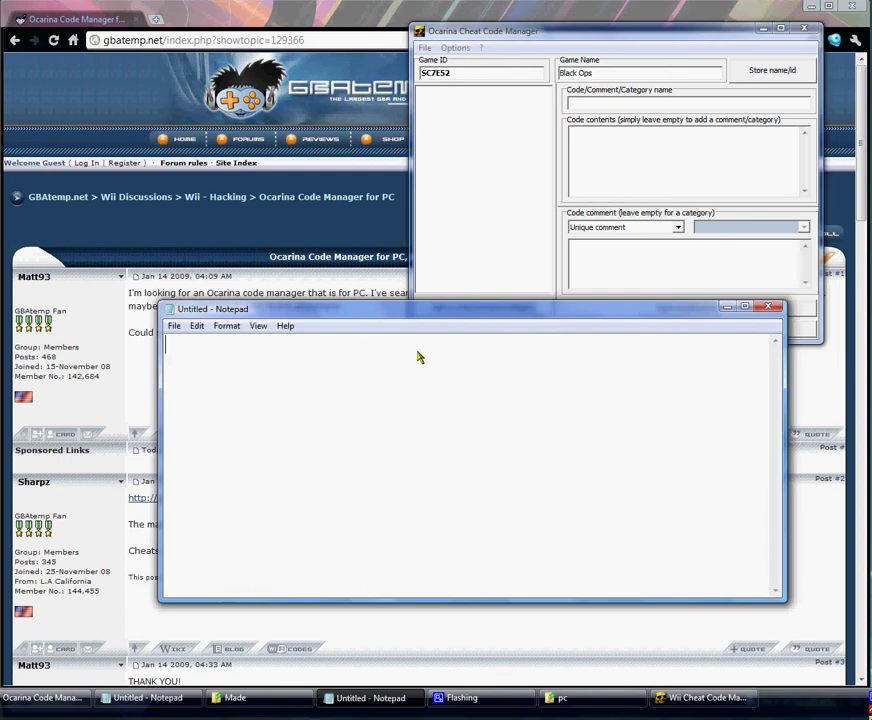
type("Then click add code")
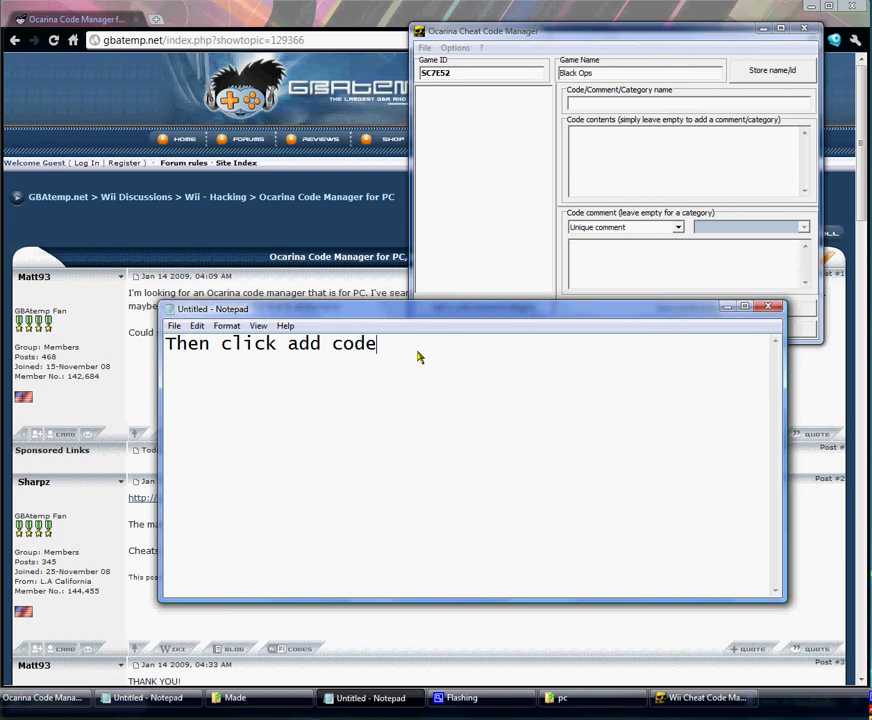
- Add a new code named "Name Mod" in the code manager
left_click(461, 197)
left_click(481, 307)
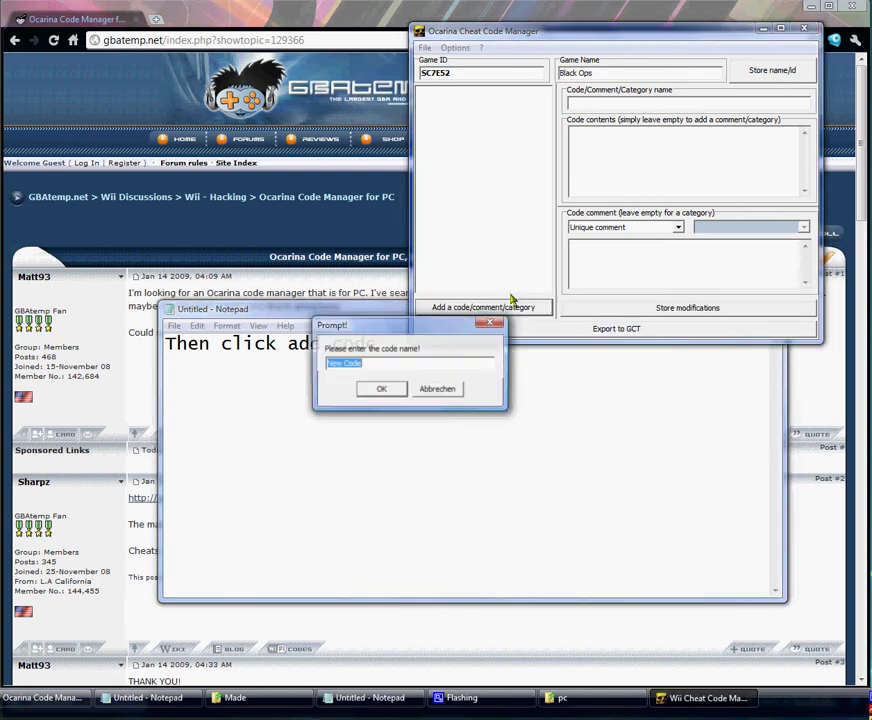
type("Nam")
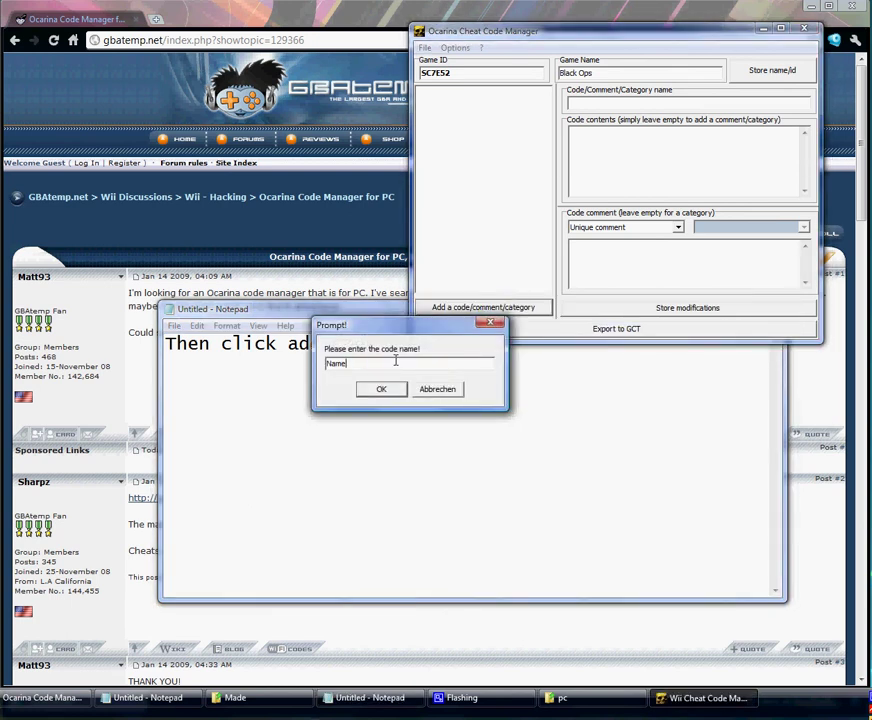
left_click(397, 389)
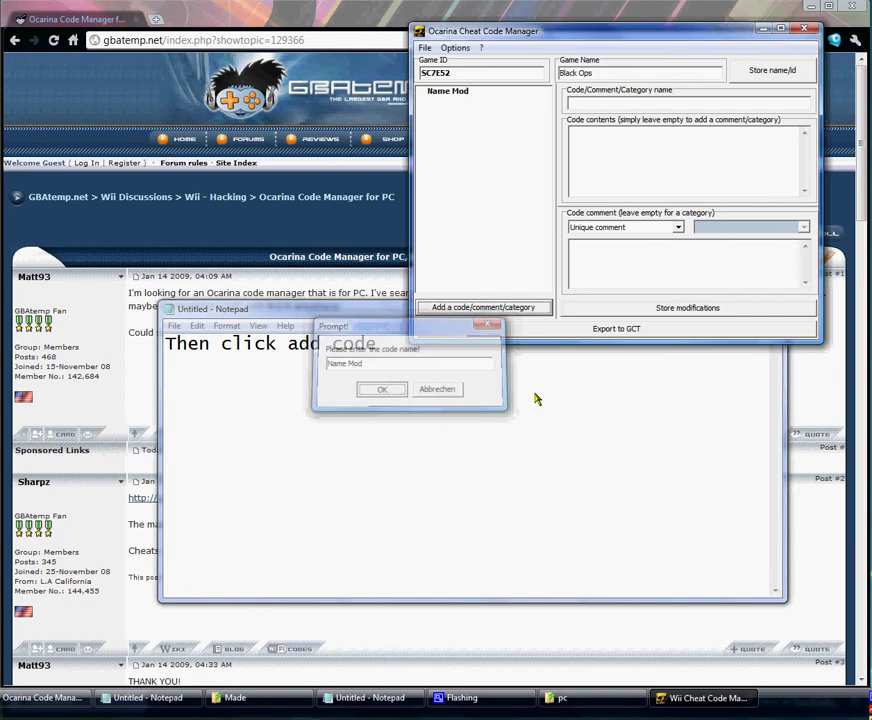
- Replace the Notepad instruction with "Name it"
left_click(477, 395)
key("ctrl+a")
type("Name it")
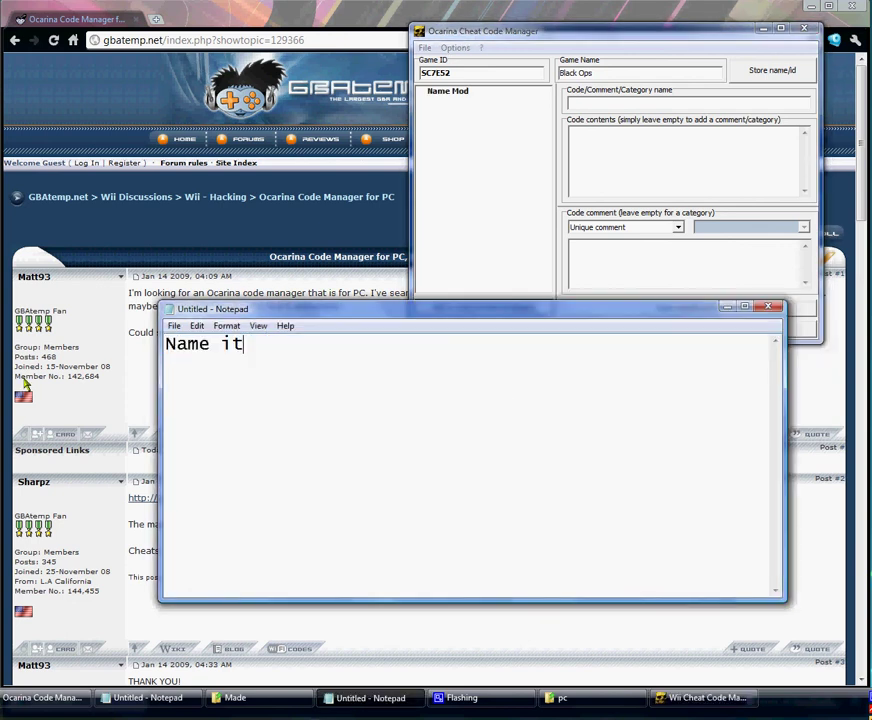
- Copy the five code lines from the name modifier note into the Name Mod entry's code contents in the code manager
left_click(446, 115)
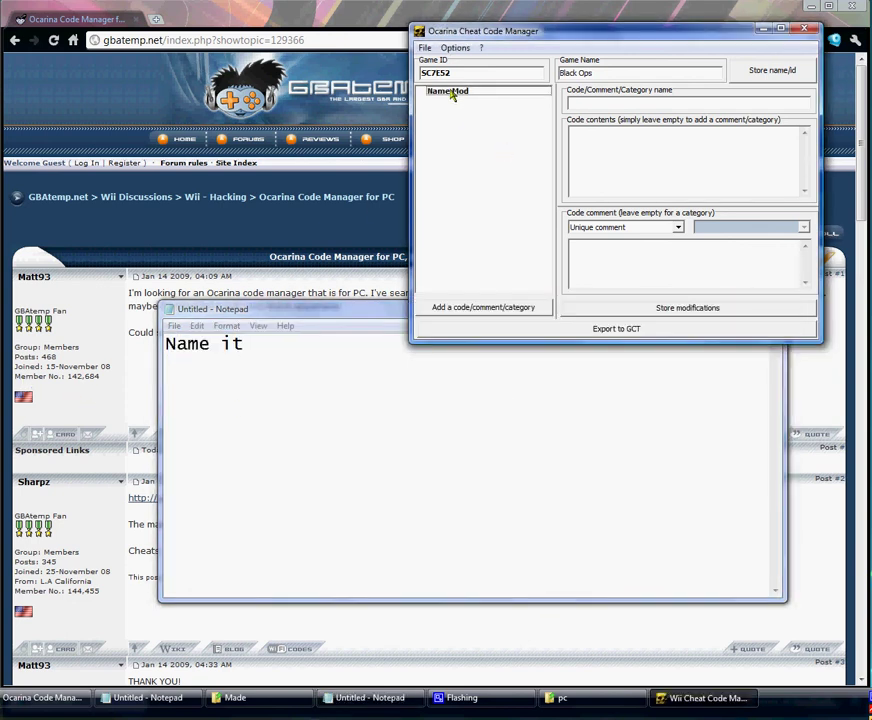
left_click(448, 91)
left_click(623, 165)
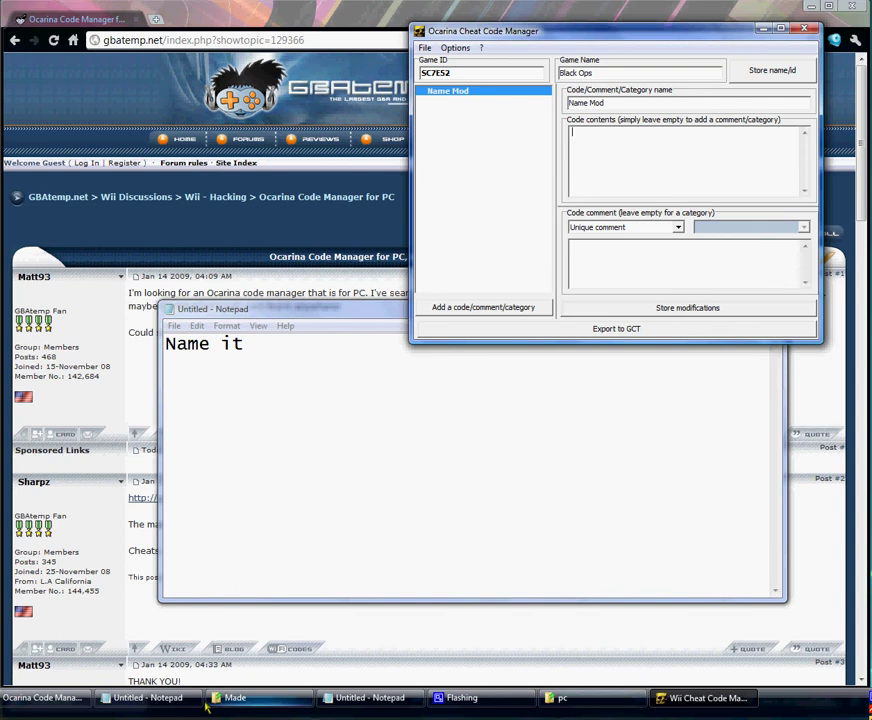
left_click(370, 697)
left_click(148, 697)
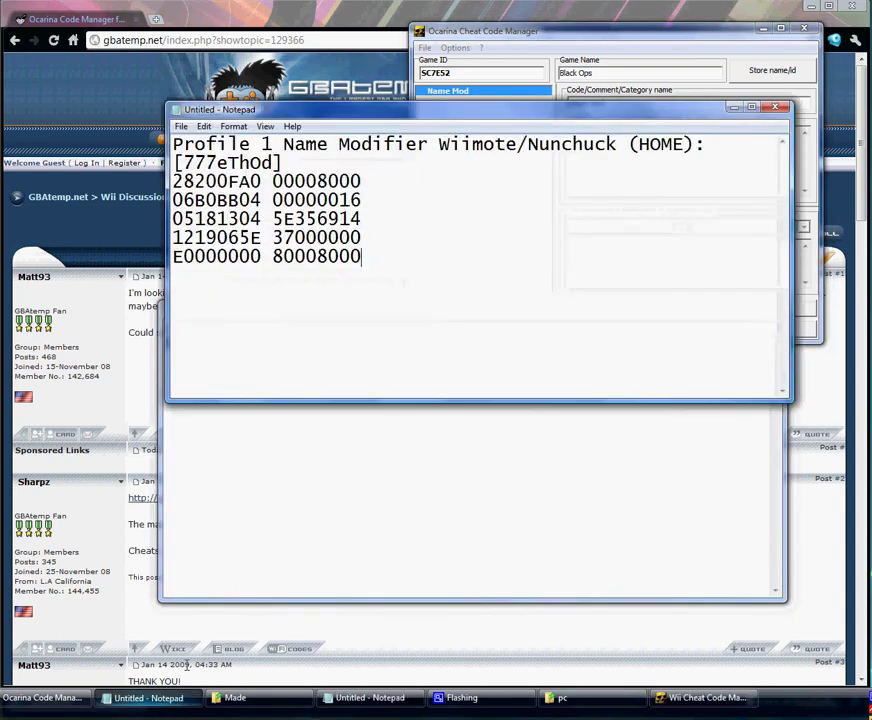
left_click_drag(424, 288, 157, 190)
key("ctrl+c")
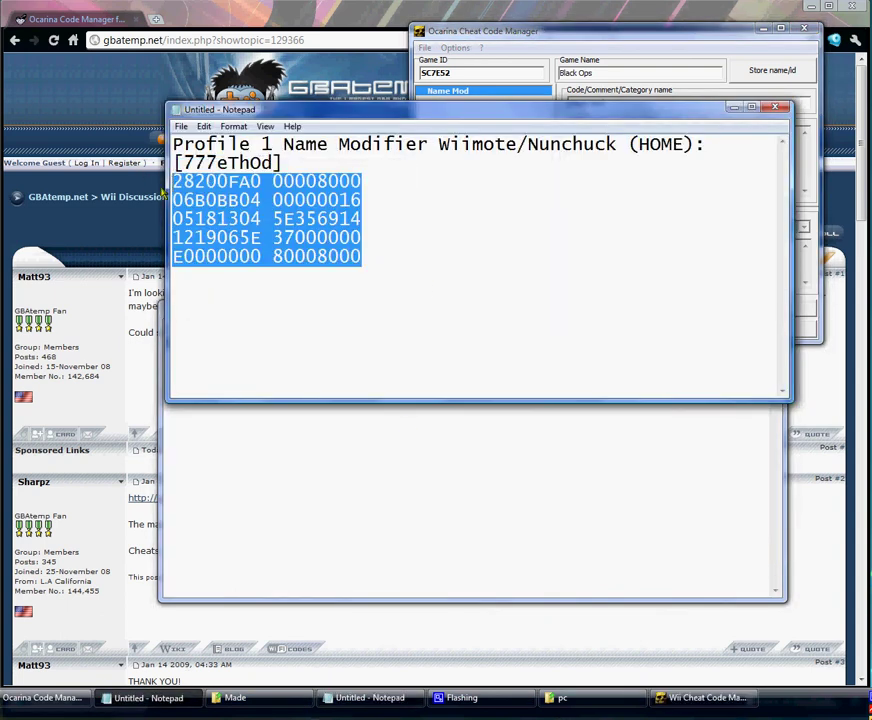
left_click(557, 72)
left_click(605, 181)
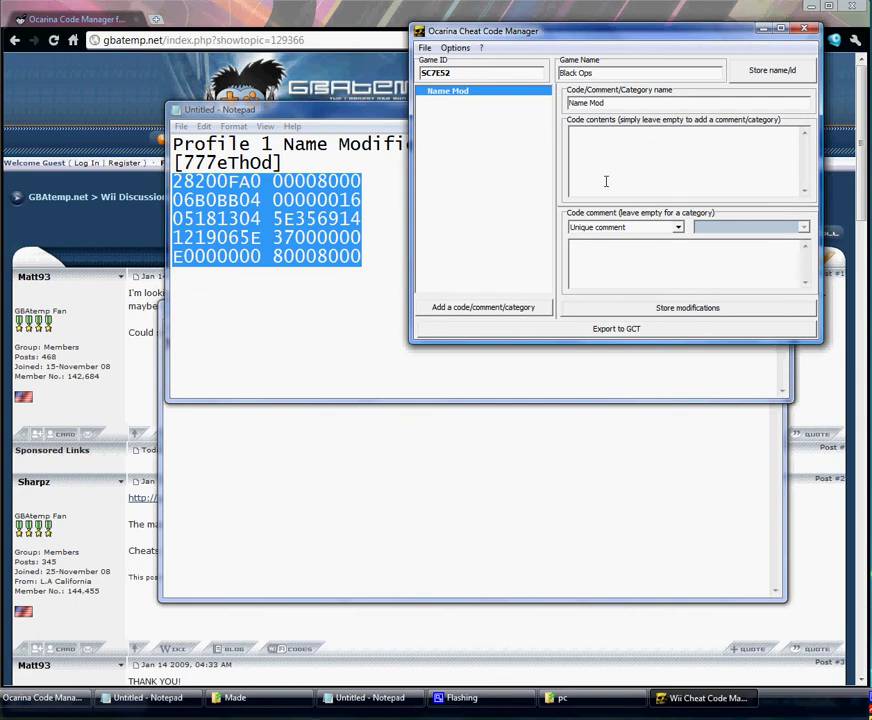
key("ctrl+v")
- Replace the instruction text in Notepad with "Copy your code in" and return to the code manager
left_click(360, 406)
key("ctrl+a")
type("C")
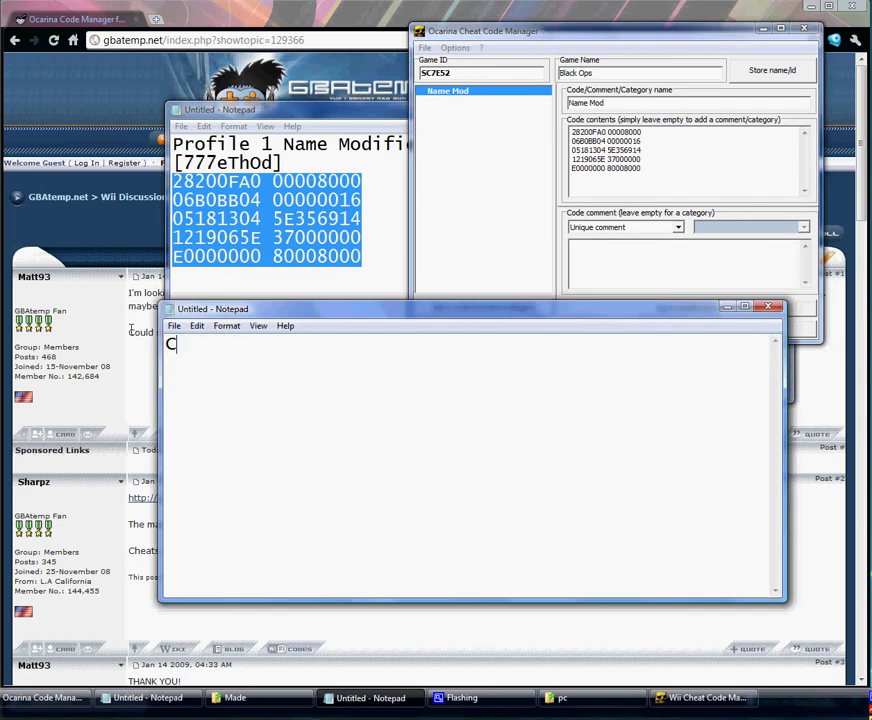
type("opy your code in")
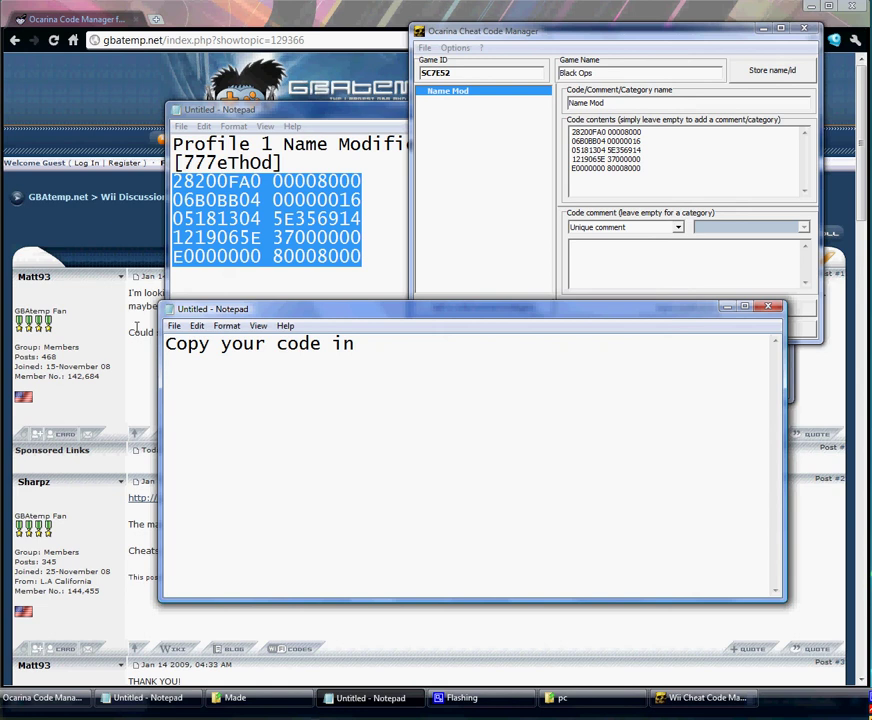
left_click(512, 258)
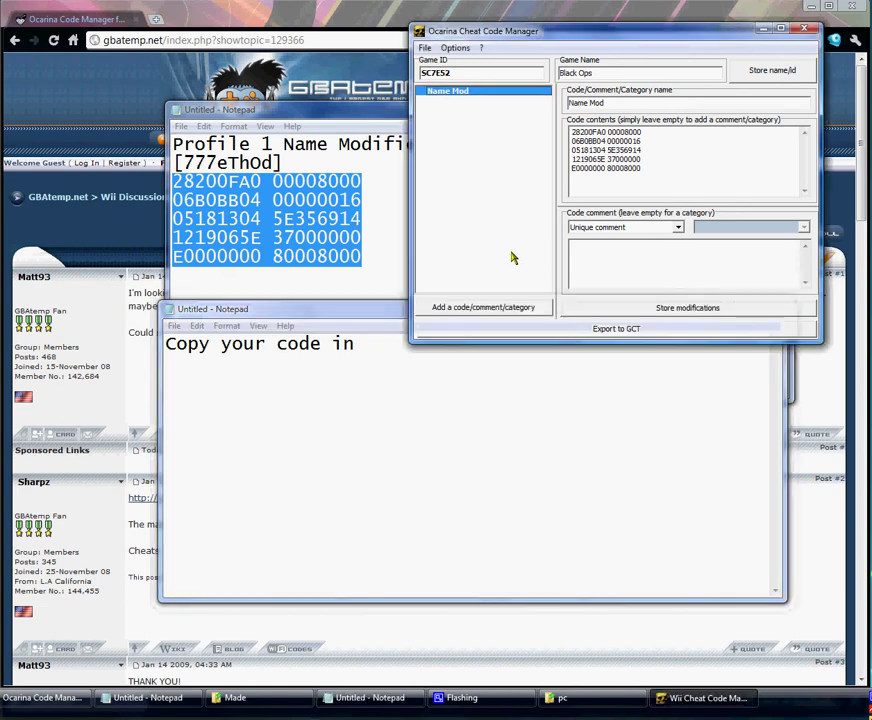
- Replace the Notepad instruction with "Click store modifications"
left_click(380, 370)
key("ctrl+a")
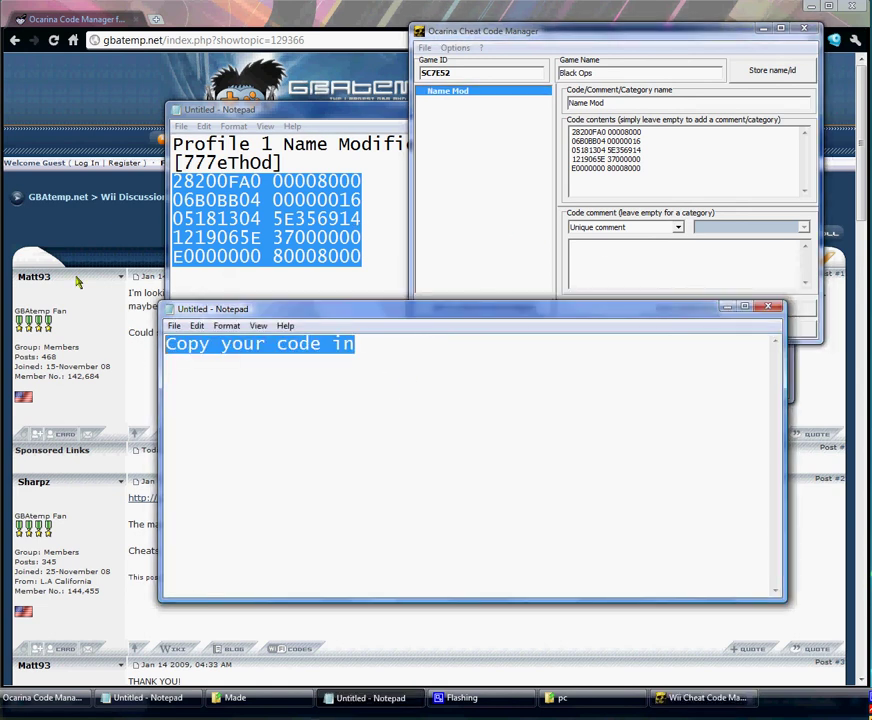
type("Click s")
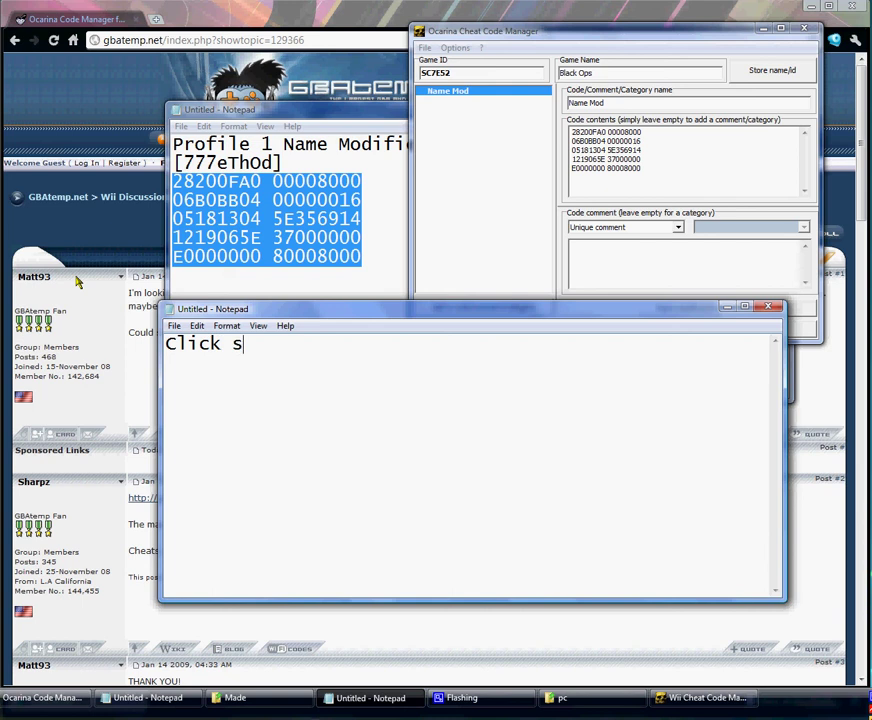
type("tor")
key("BackSpace")
key("BackSpace")
type("e modifica")
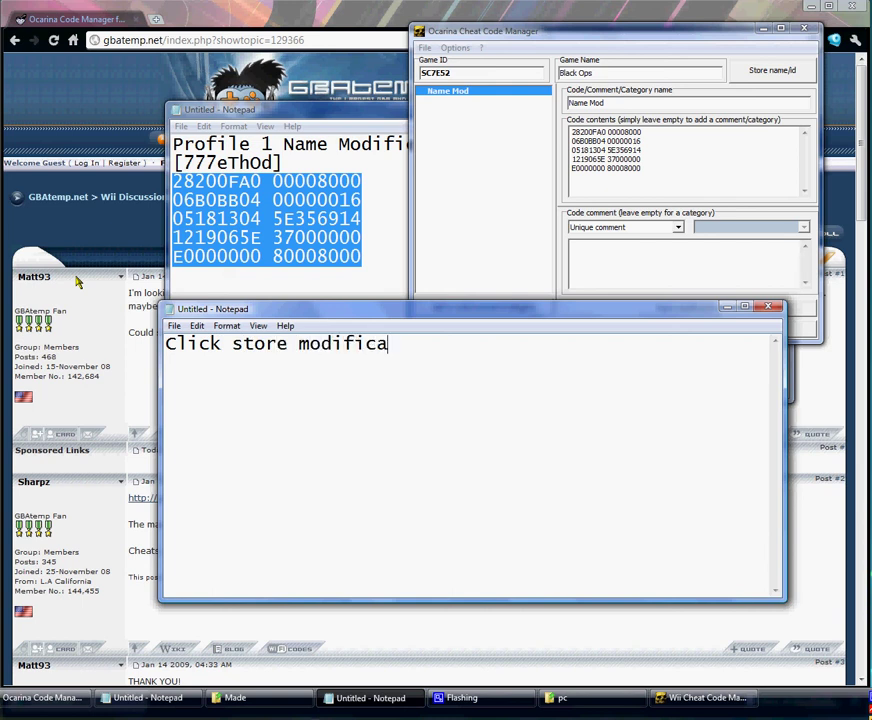
type("tions")
- Store the modifications to the Name Mod code and dismiss the resulting message
left_click(490, 230)
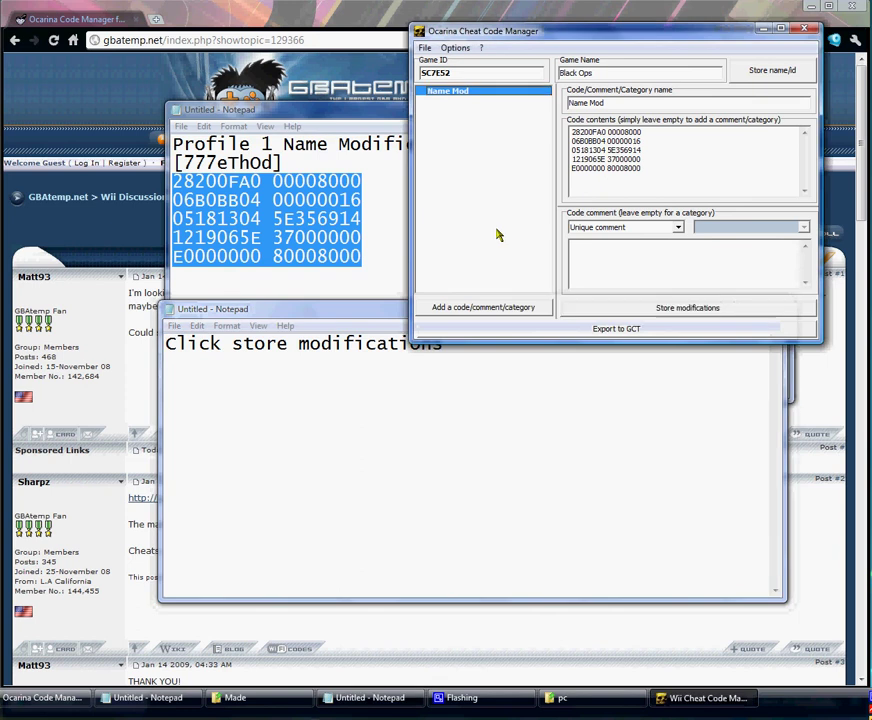
left_click(655, 309)
left_click(412, 384)
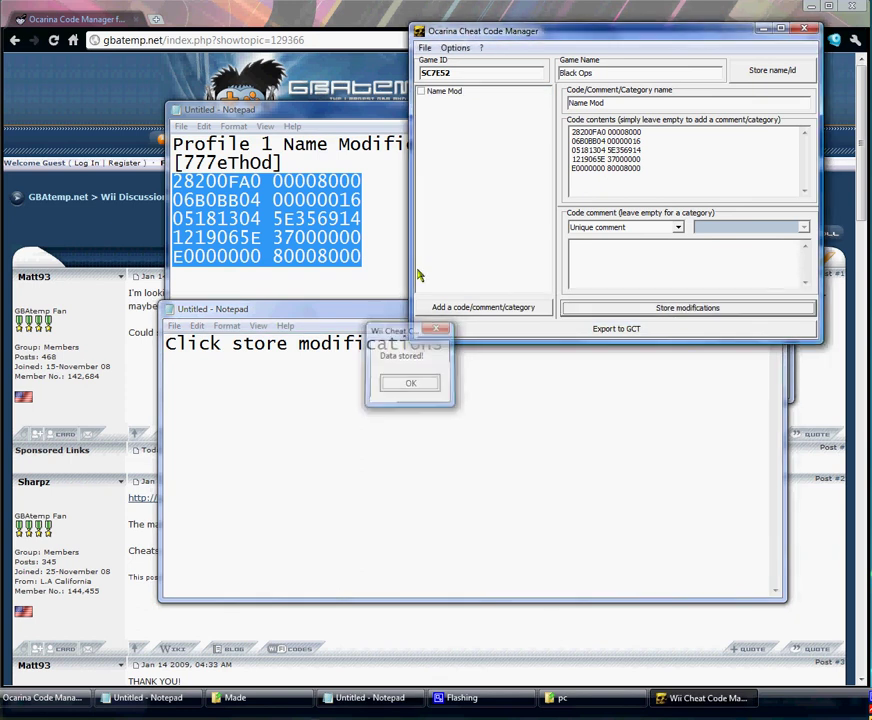
- Replace the Notepad instruction with "and check it" and enable the Name Mod code in the code manager
left_click_drag(430, 398, 82, 391)
type("and")
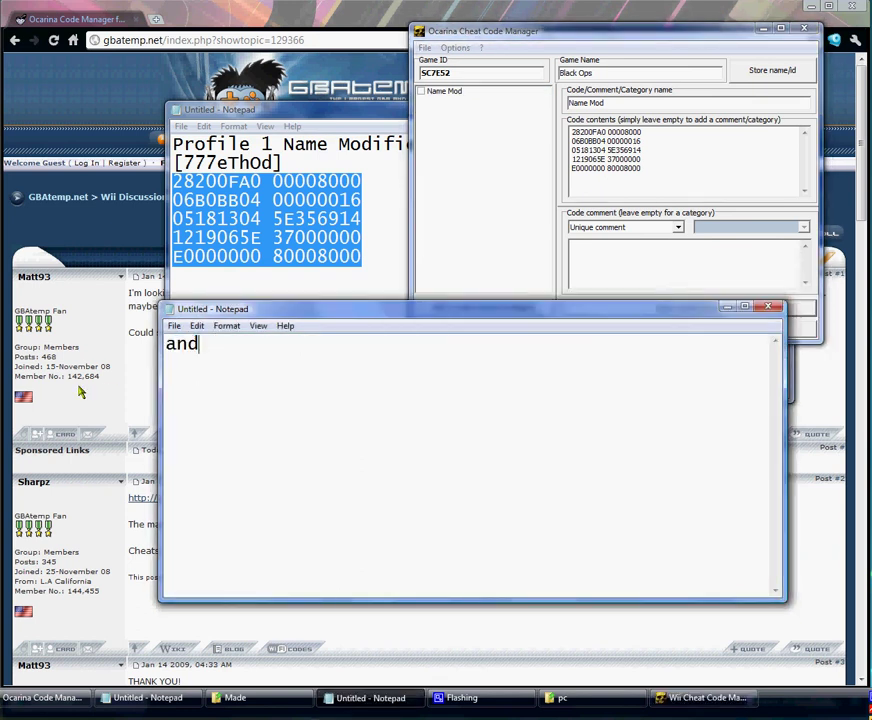
type(" check it")
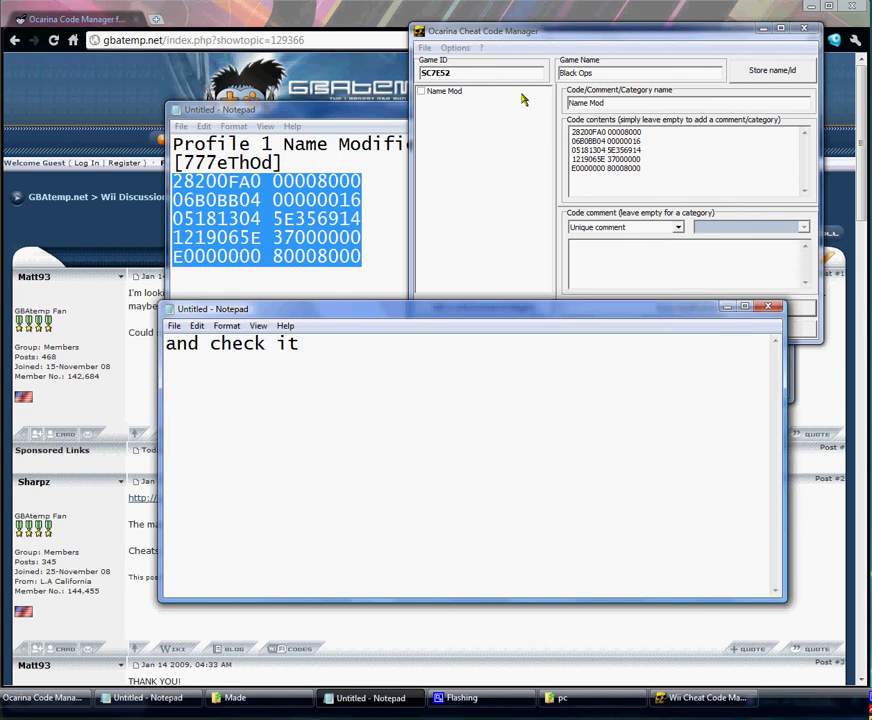
left_click(424, 92)
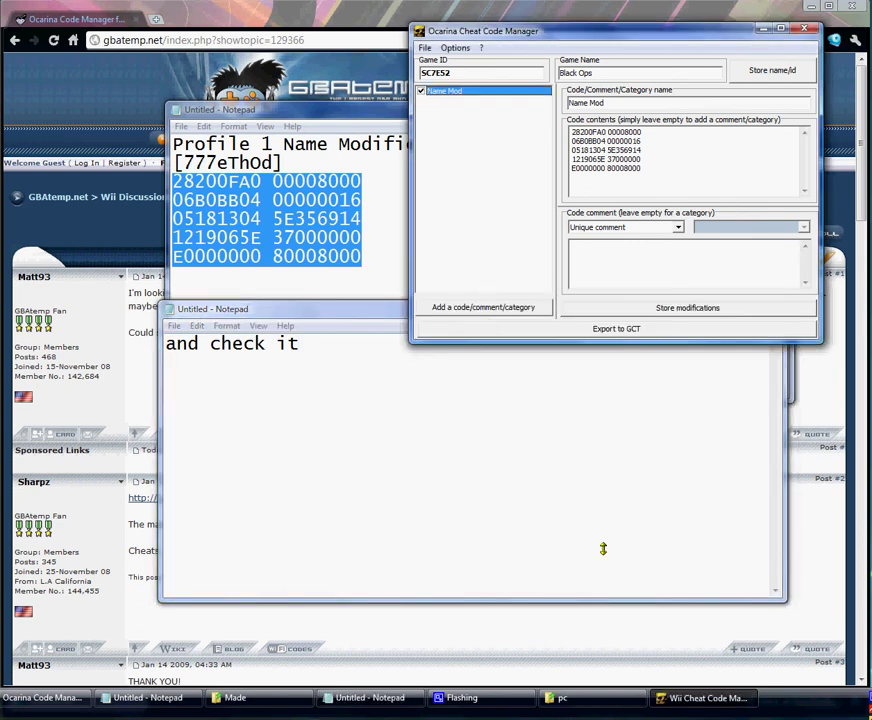
- Replace the Notepad instruction with "Insert your sd card" and open the SD Card (G:) folder to view its files
left_click(381, 431)
key("ctrl+a")
type("Inse")
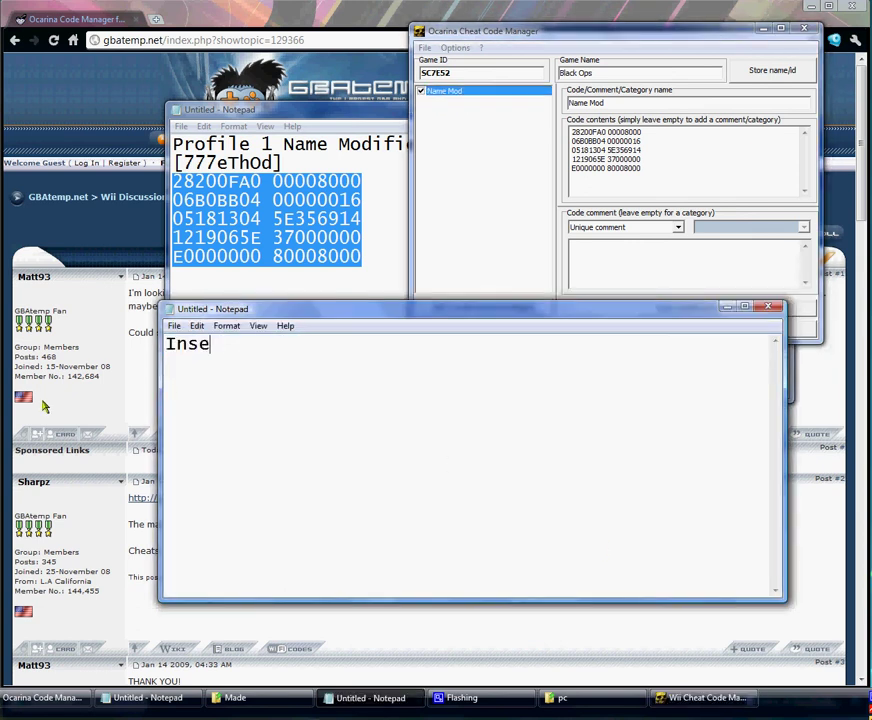
type("rt your sd card")
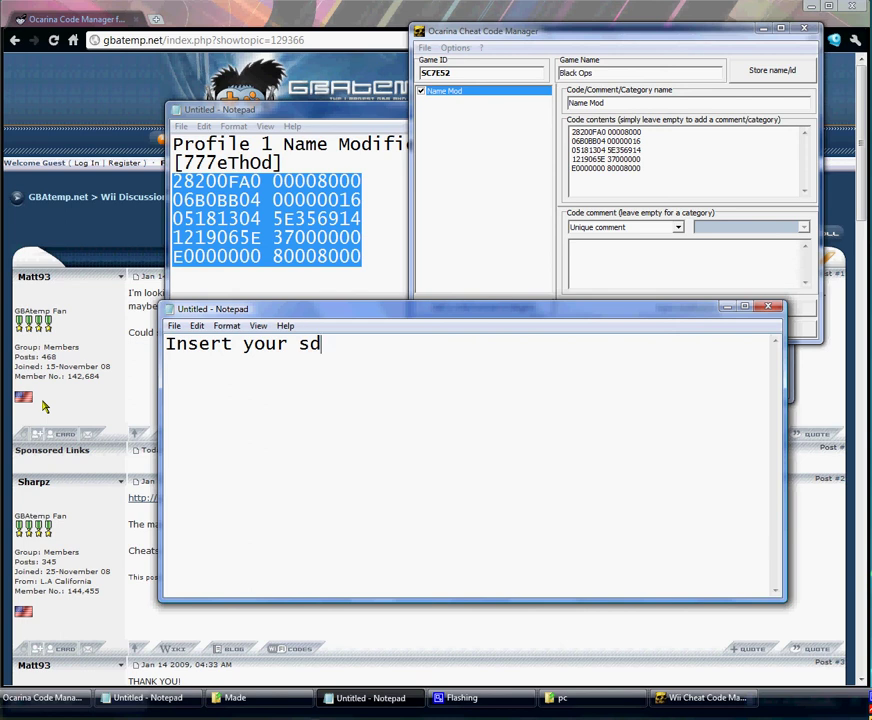
key("Return")
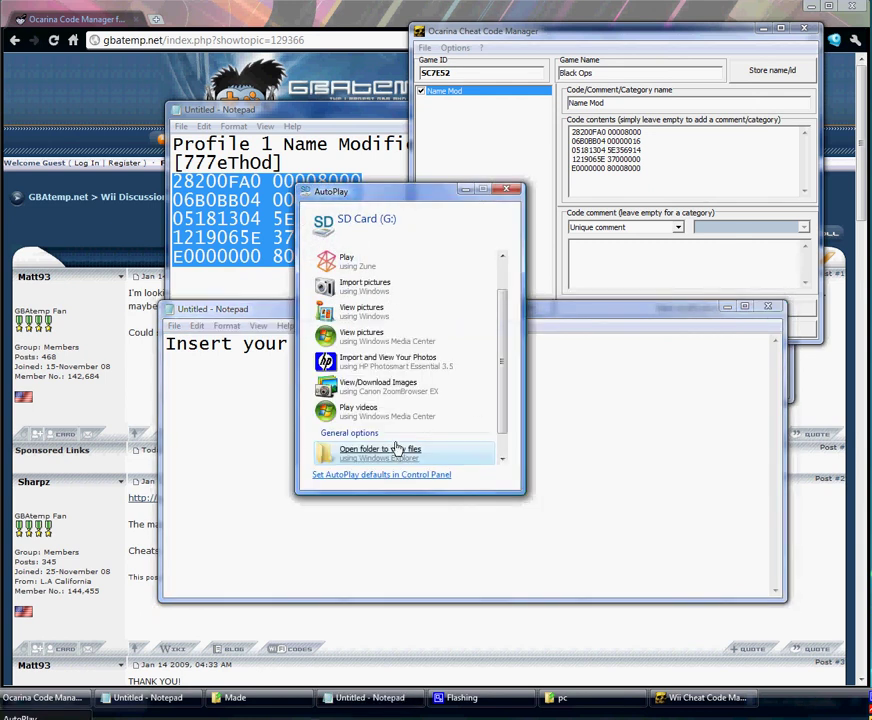
left_click(397, 449)
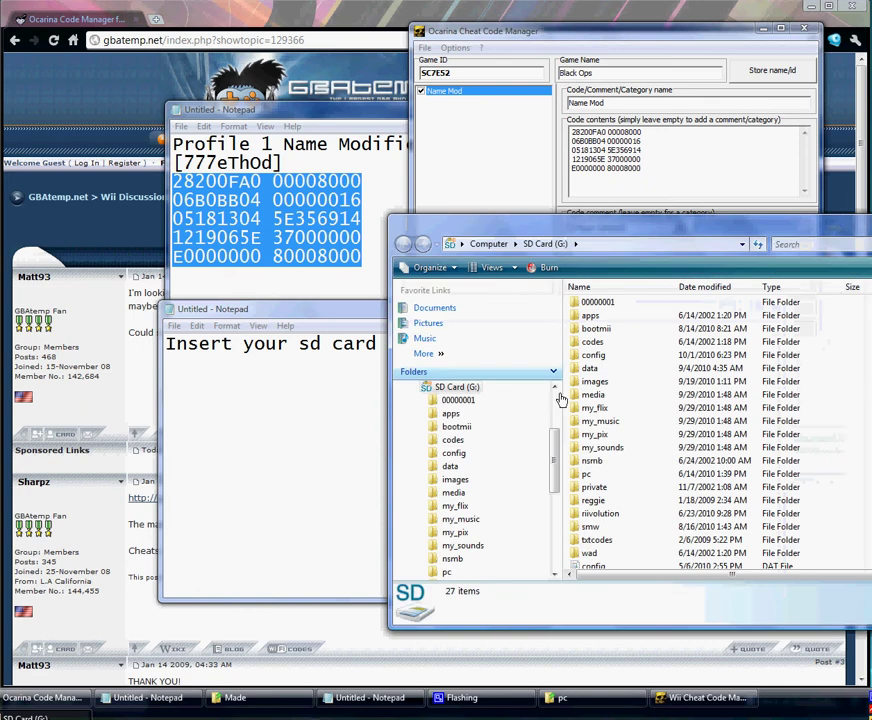
- Replace the Notepad instruction with "make a folder that says codes on the root of your sd card"
left_click(296, 409)
key("ctrl+a")
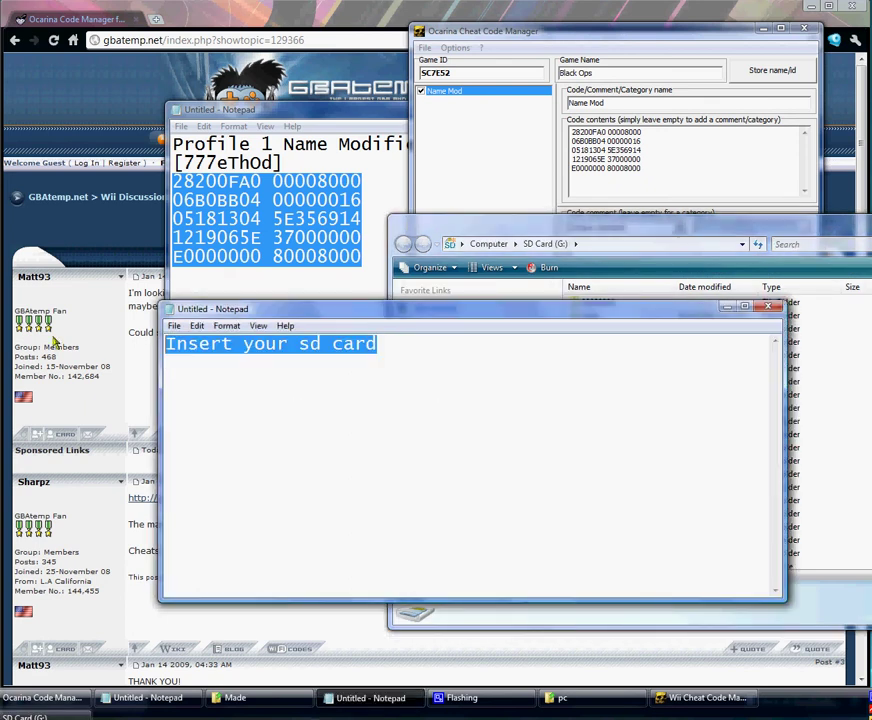
type("make a fo")
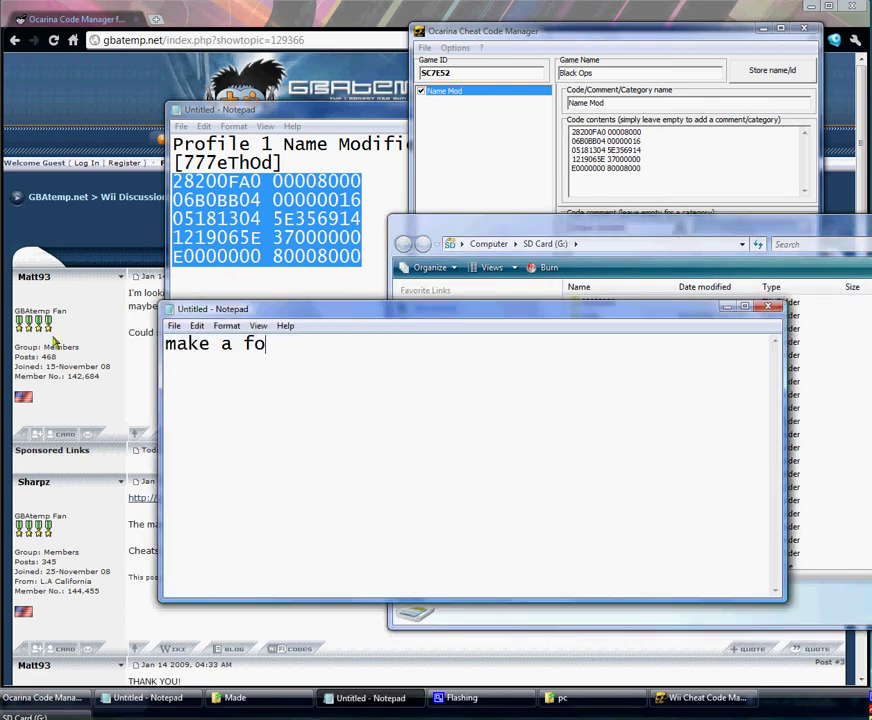
type("lder that ")
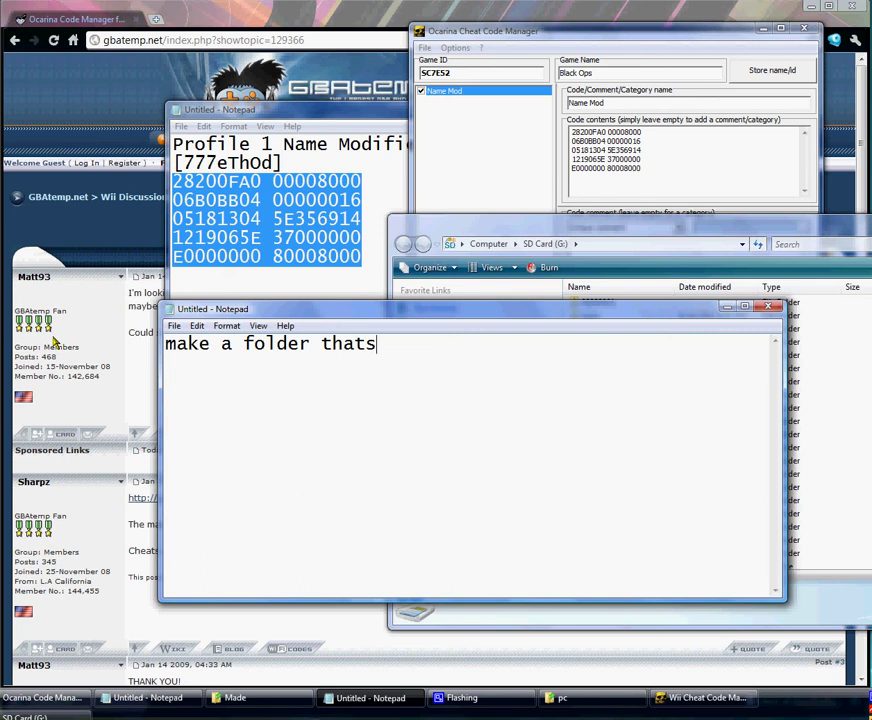
type("s")
key("BackSpace")
type("says codes ")
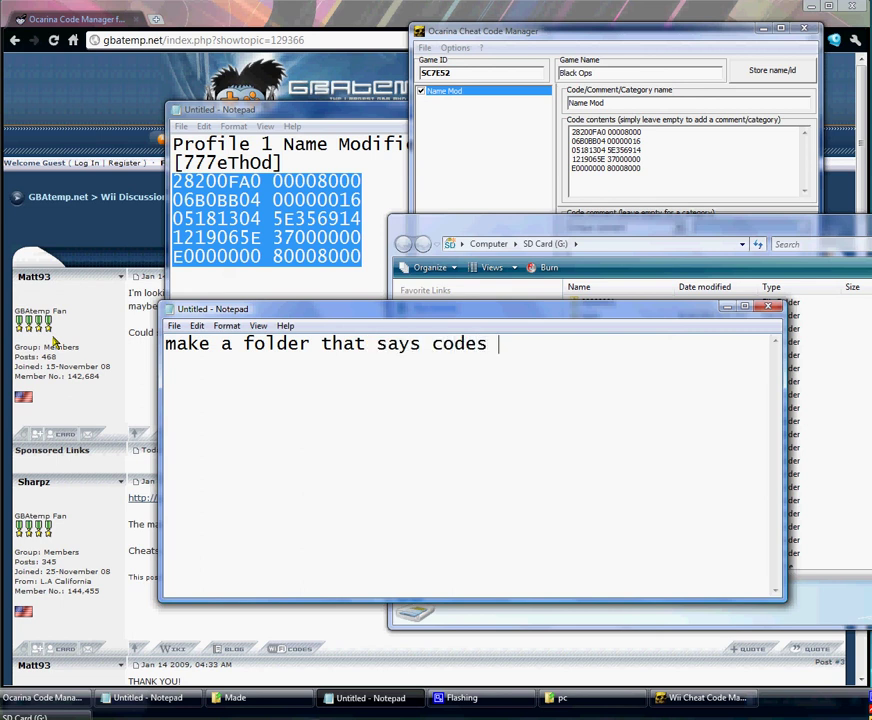
type("on the root ")
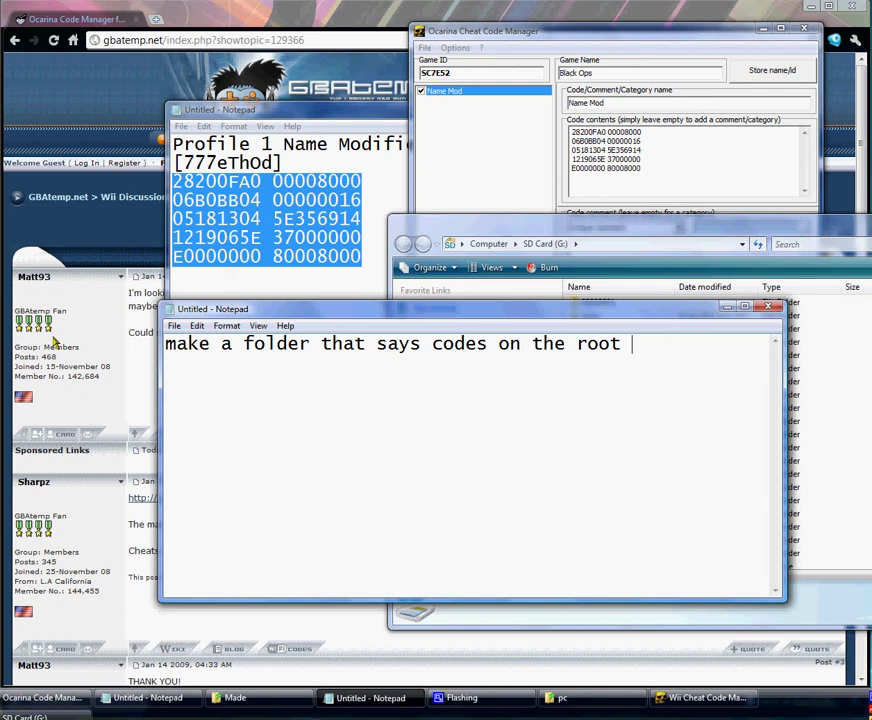
type("of your sd card")
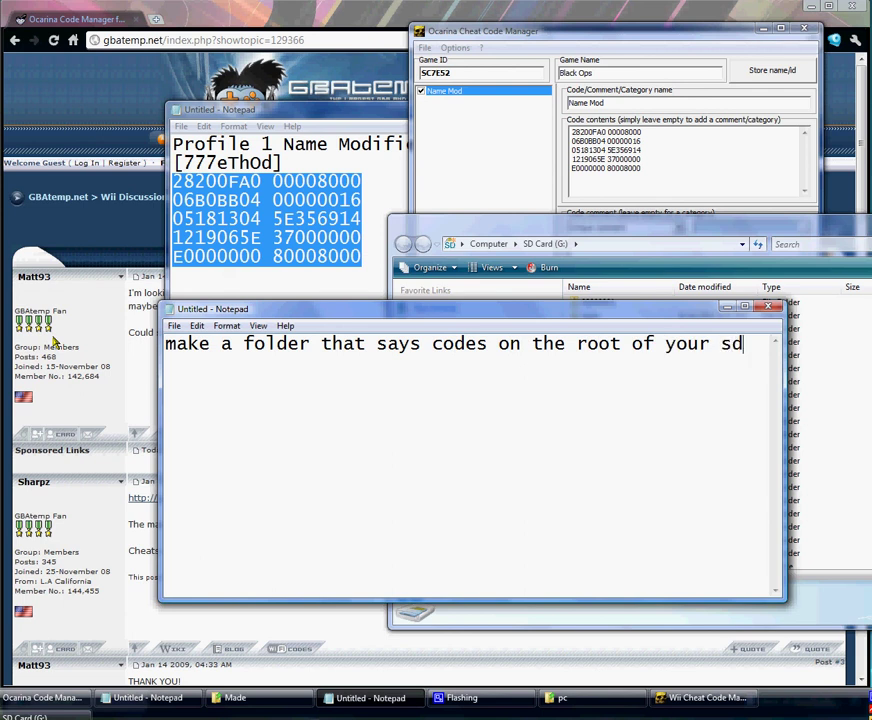
- Select the codes folder on the SD card and replace the Notepad text with "this is where it will be stored"
left_click(578, 301)
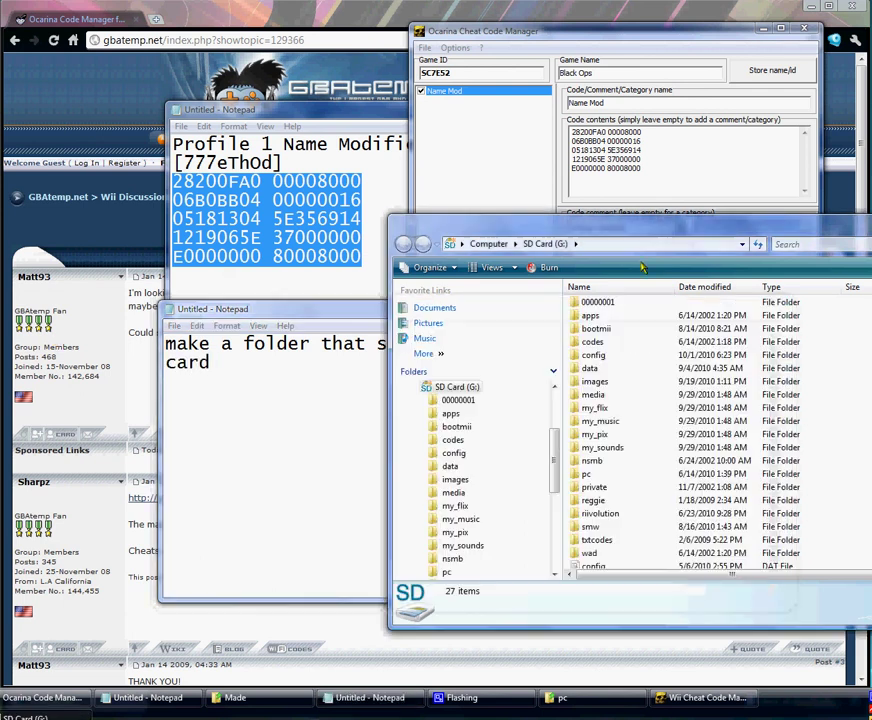
left_click(614, 343)
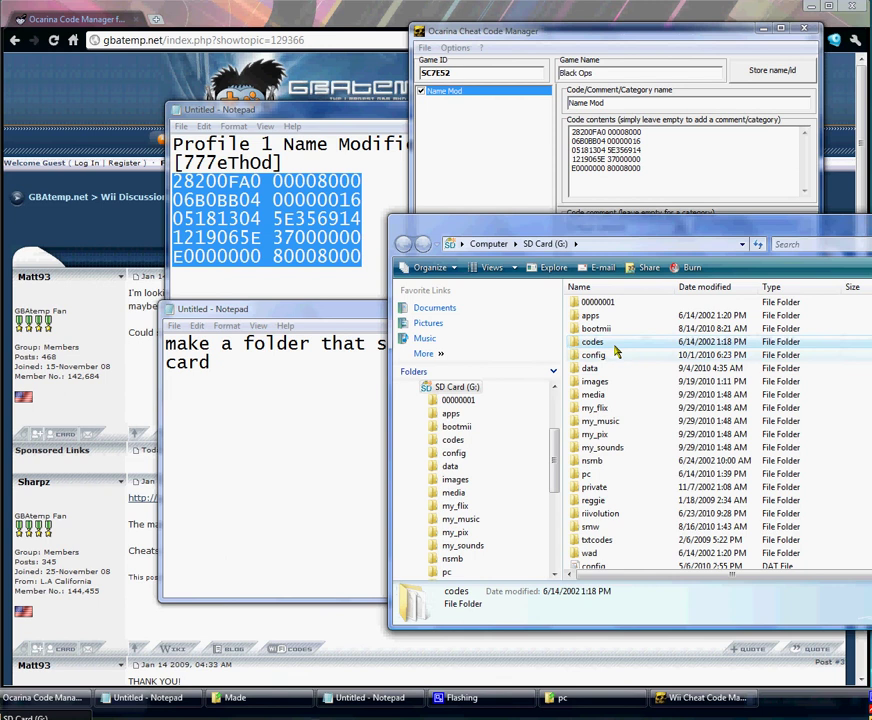
left_click(311, 428)
key("ctrl+a")
type("this")
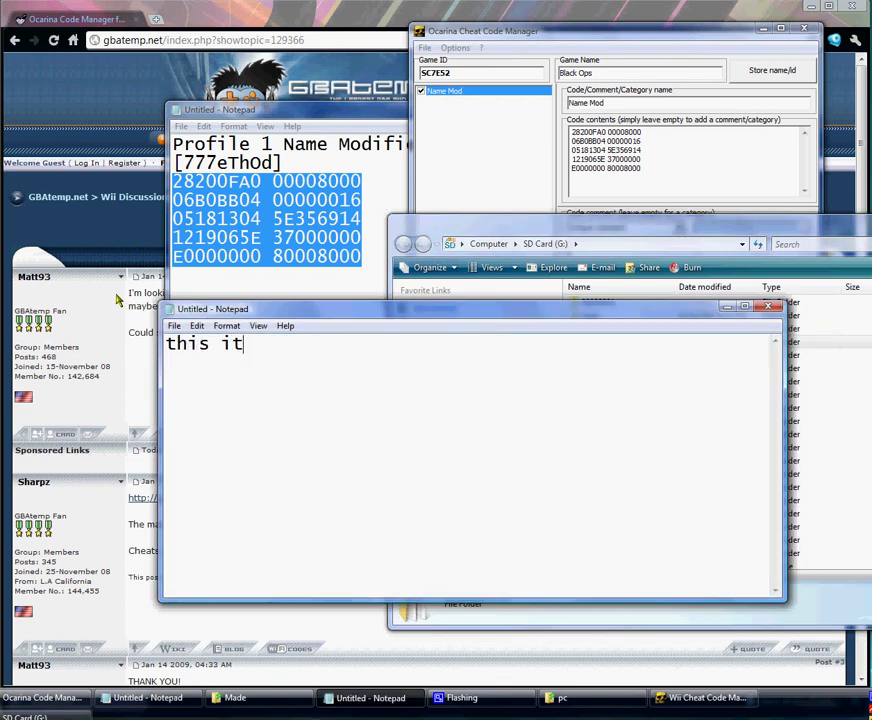
type(" is where")
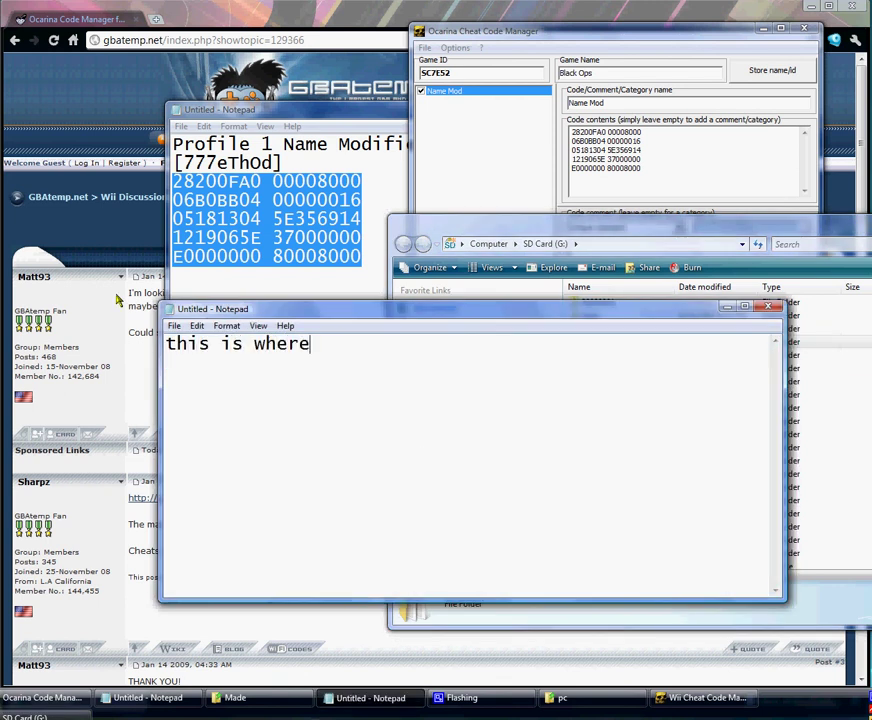
type(" it will be ")
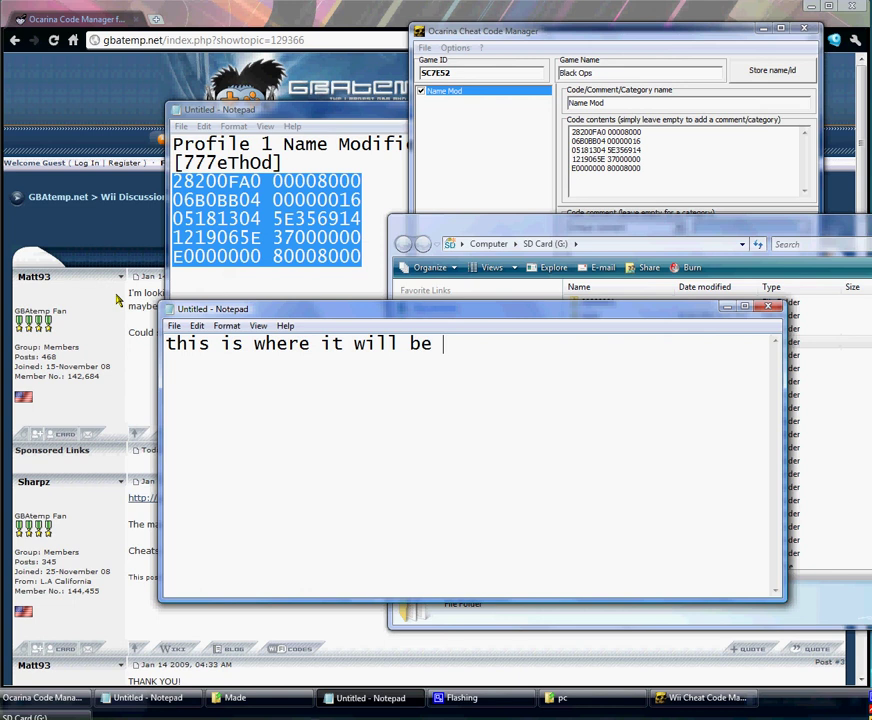
type("stored")
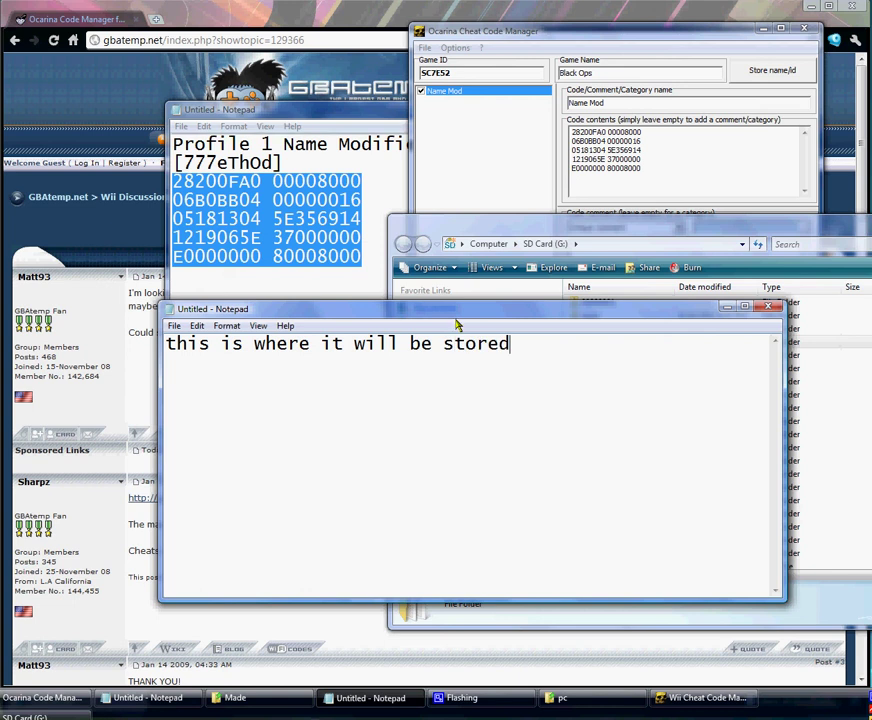
- Replace the Notepad instruction with "click export .gct" and export the Black Ops codes to GCT, storing the modifications
left_click_drag(627, 397, 160, 372)
key("BackSpace")
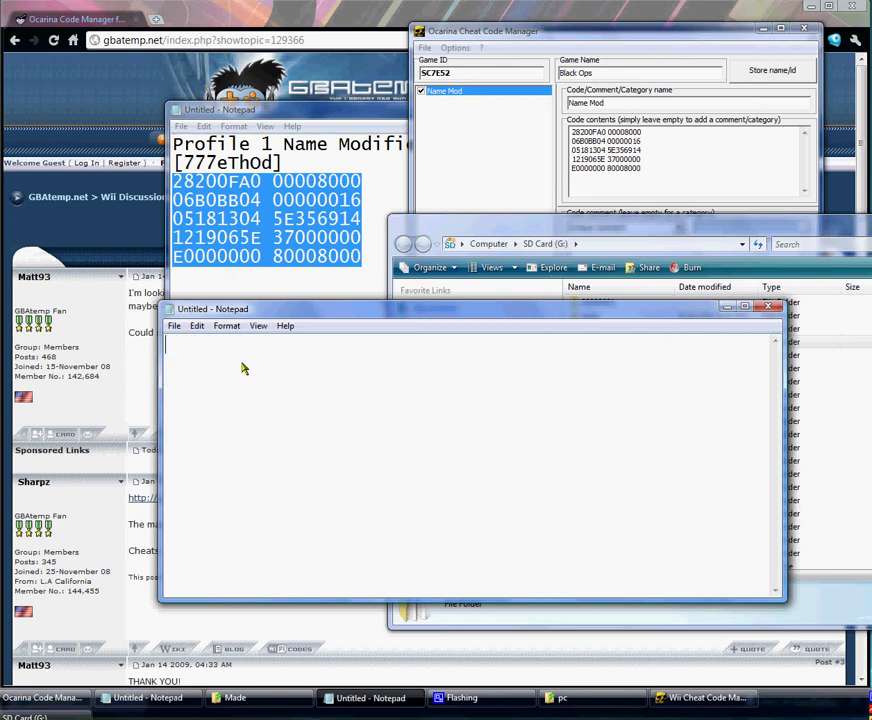
left_click(624, 37)
left_click(492, 432)
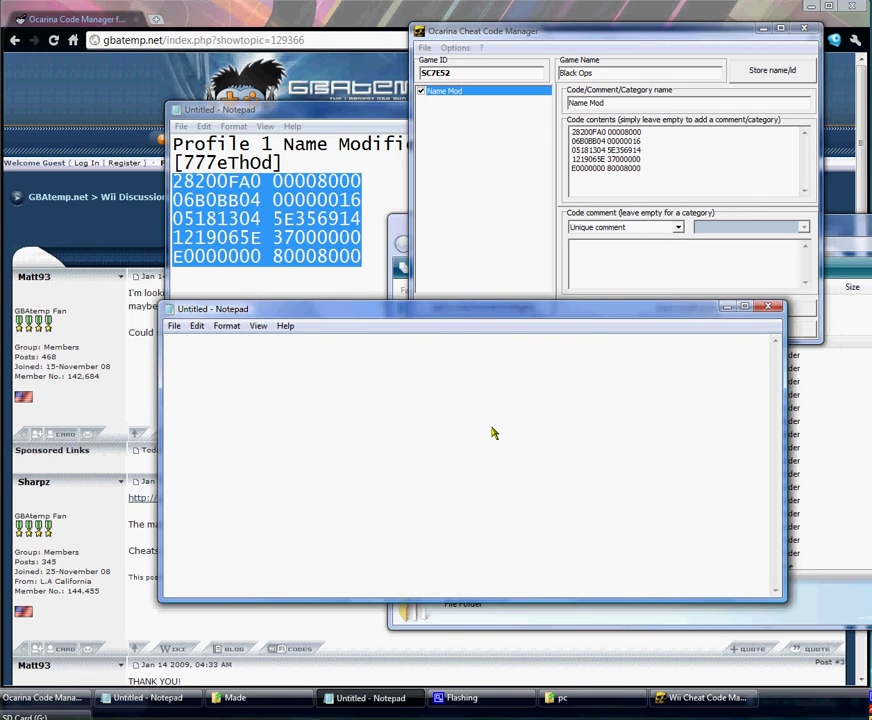
type("click exp")
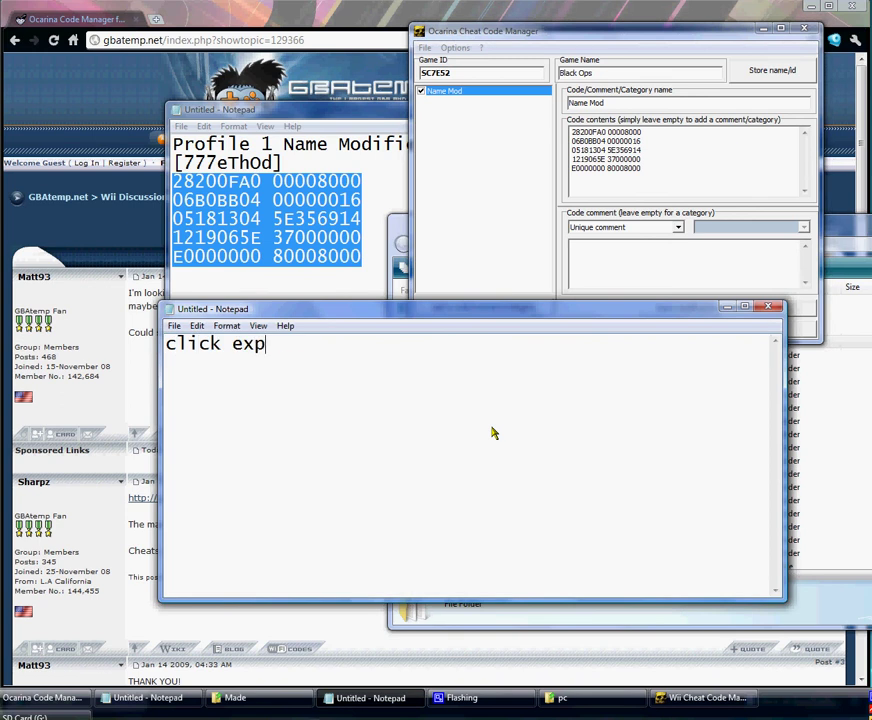
type("ort .gct")
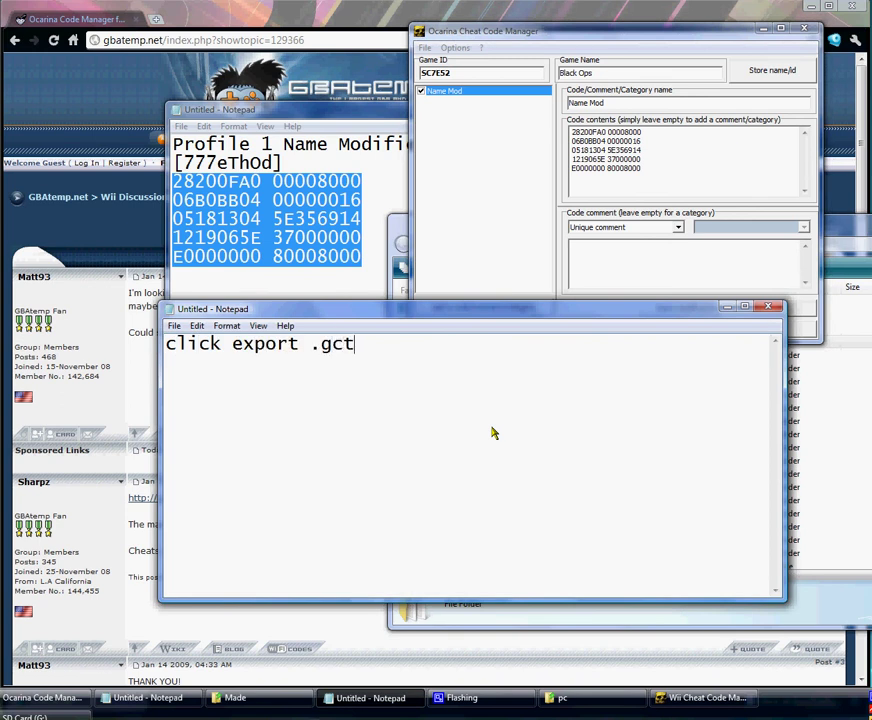
left_click(805, 328)
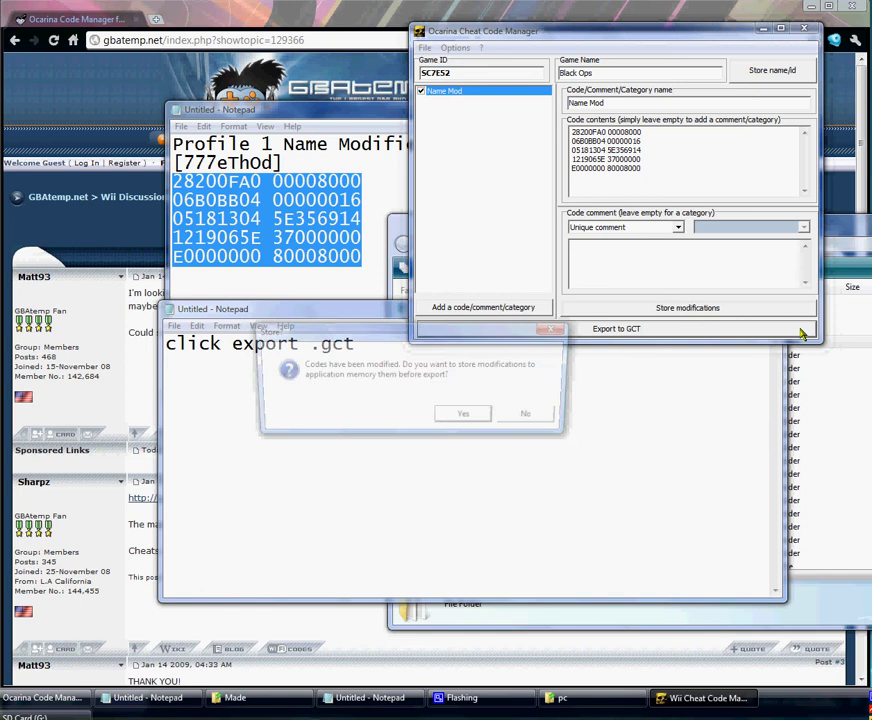
left_click(465, 417)
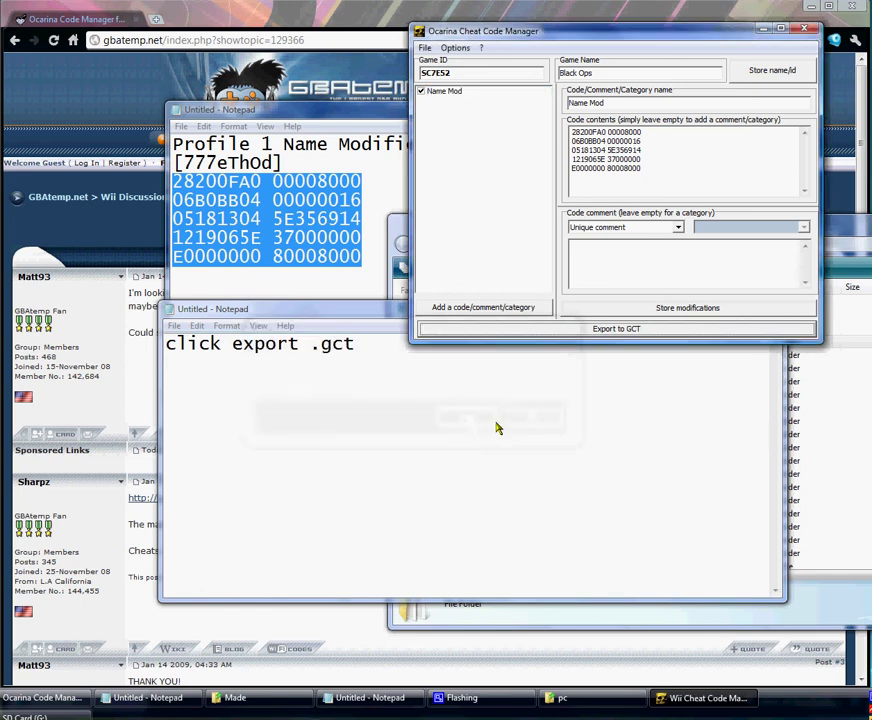
- Replace the Notepad instruction with "click yes" and "and then click store" on two lines, and store the GCT file on the SD card
left_click_drag(356, 344, 160, 398)
type("cli")
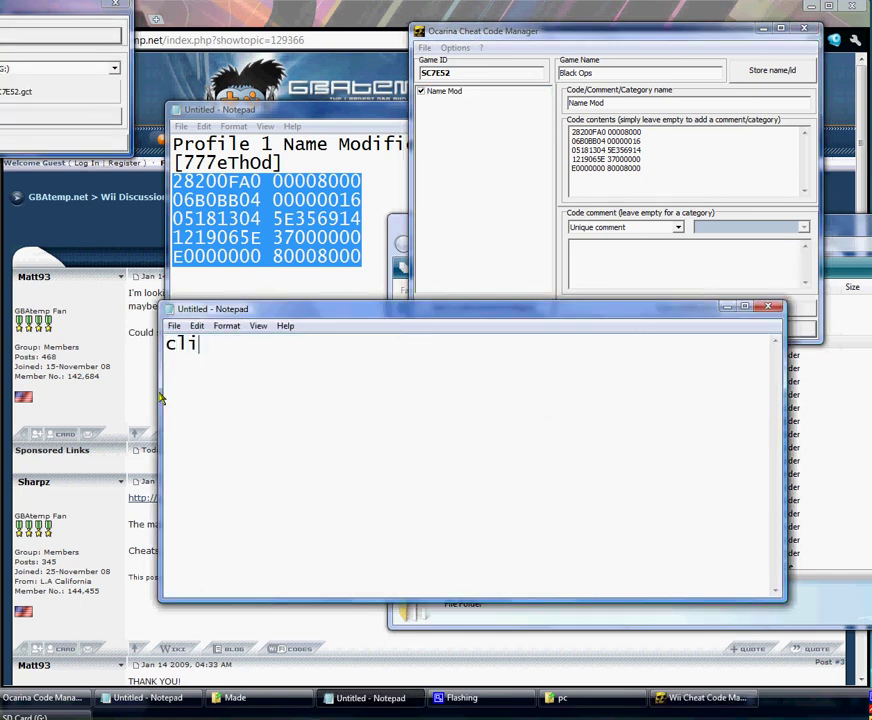
type("ck yes")
key("Return")
type("and then click")
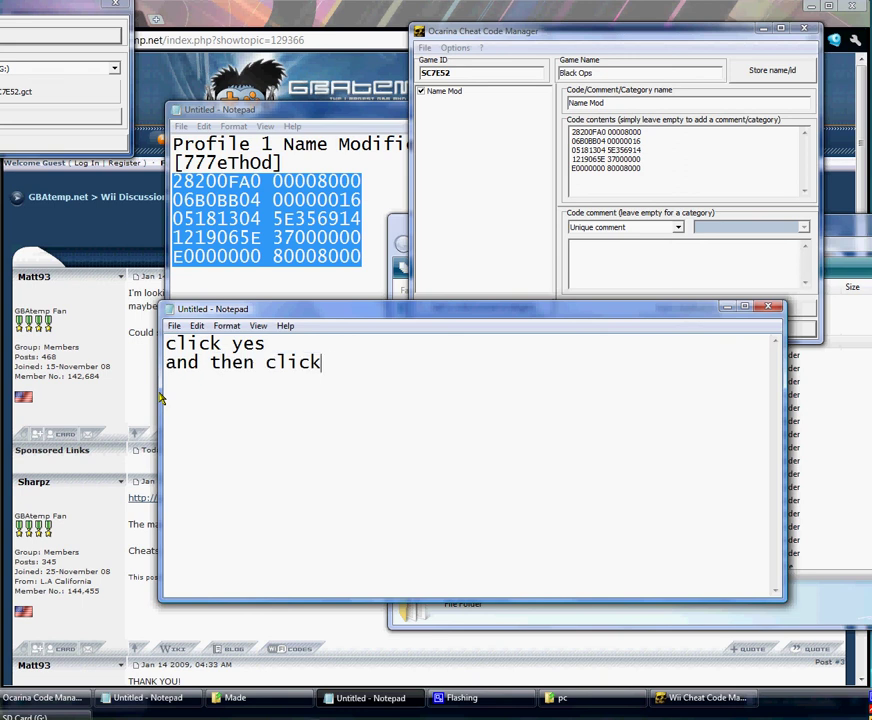
type(" store")
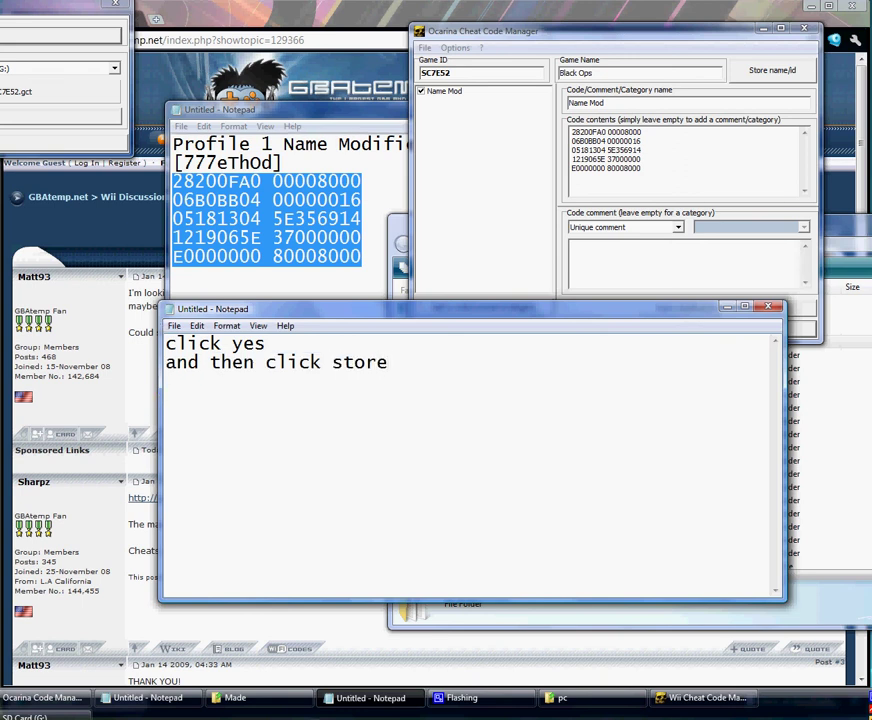
left_click(12, 117)
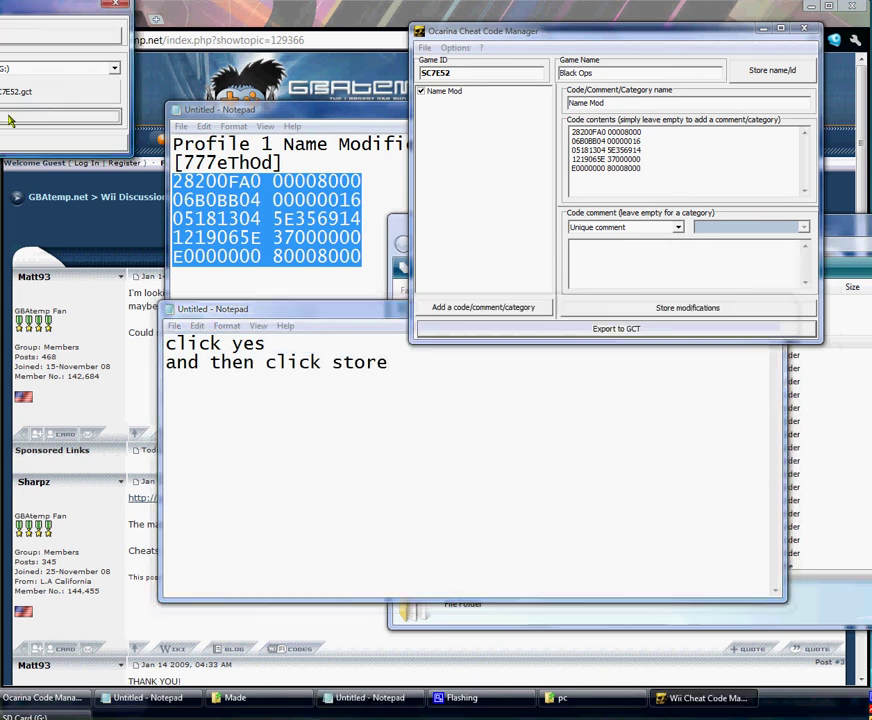
left_click(409, 383)
- Replace the Notepad instruction with "and your done", followed by a fresh text reading "2nd method is to go to the wiird database"
key("ctrl+a")
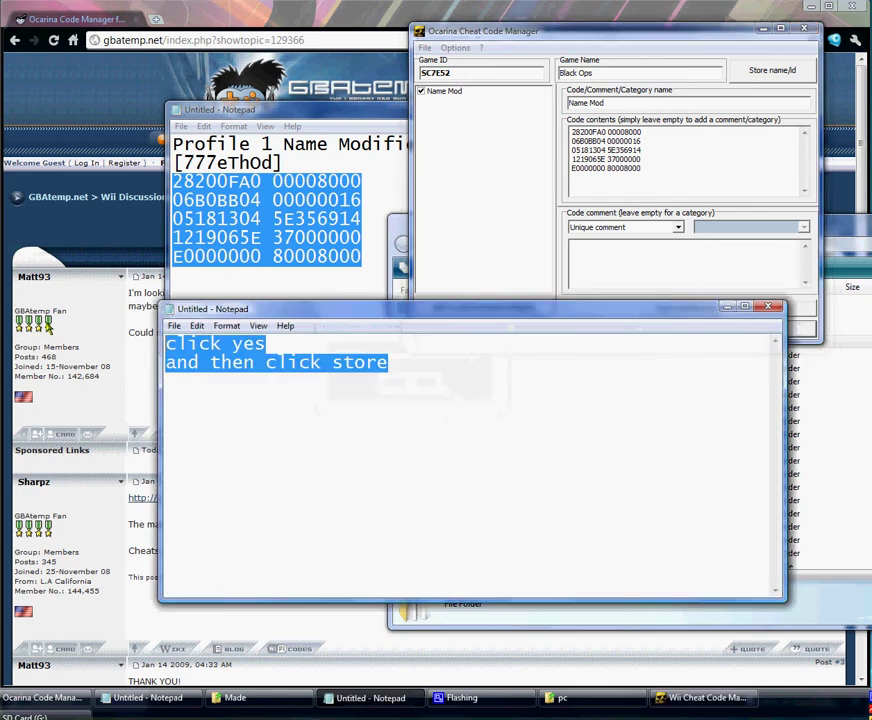
type("and your done")
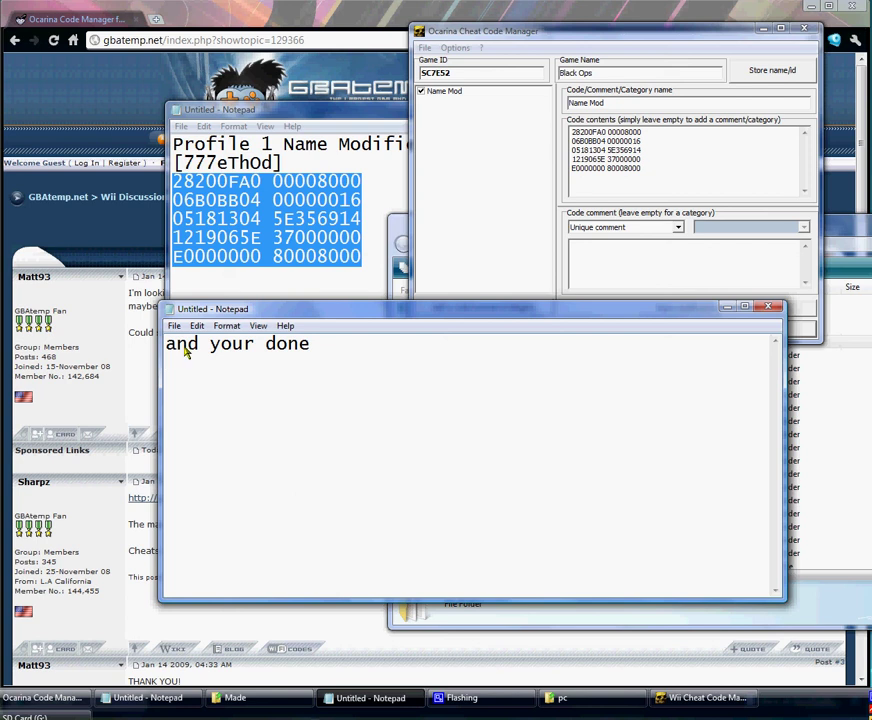
key("ctrl+a")
key("Delete")
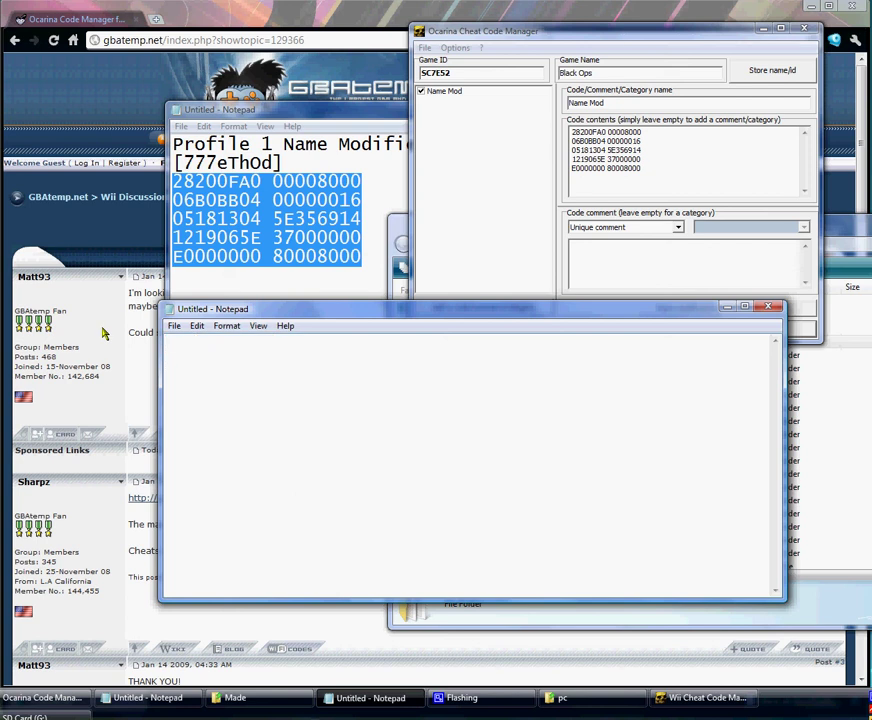
type("2nd method ")
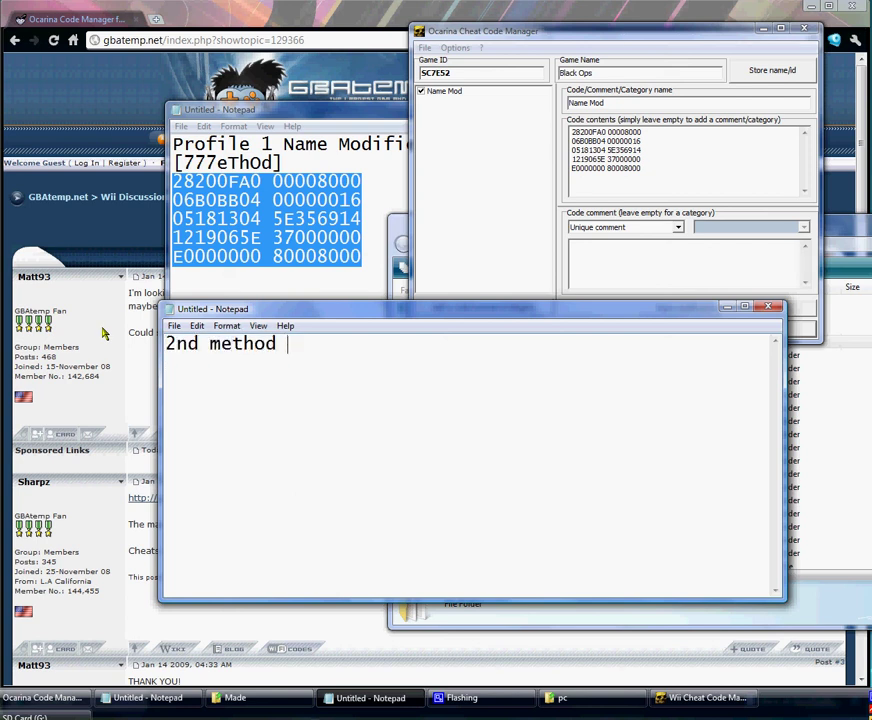
type("is to go to t")
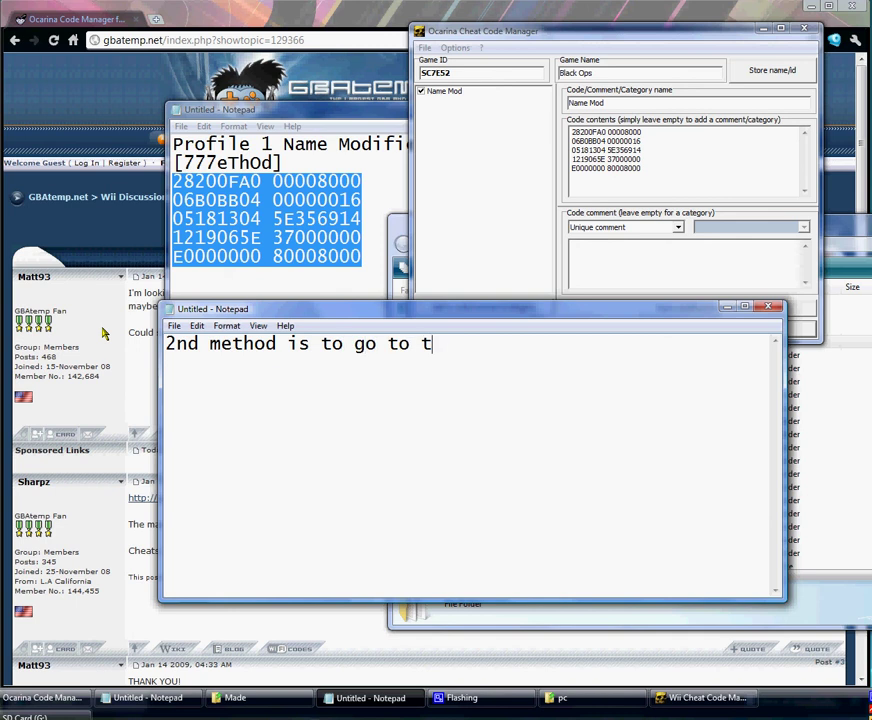
type("he wiird da")
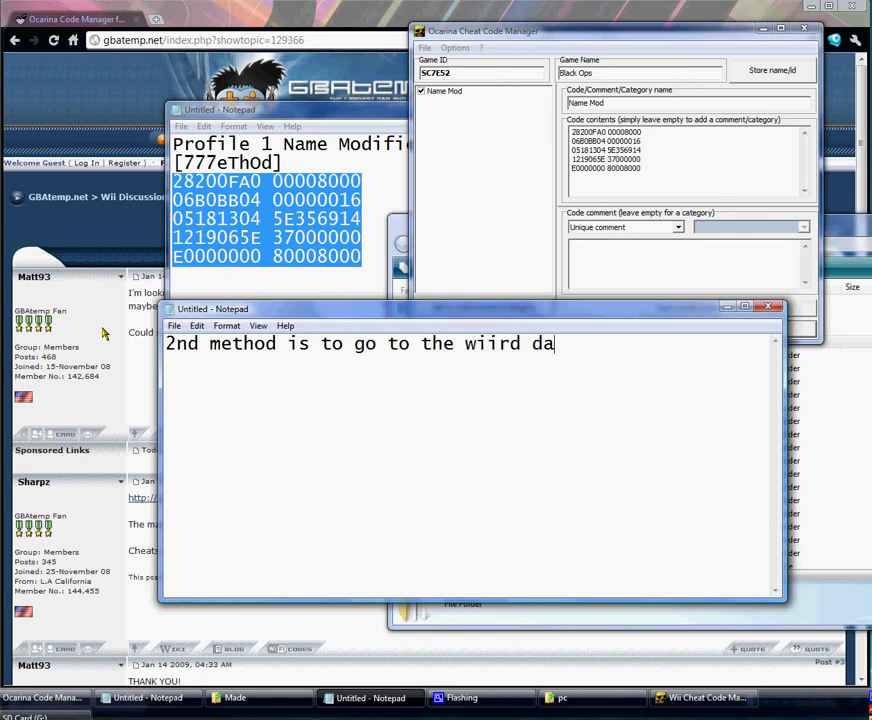
type("tabase")
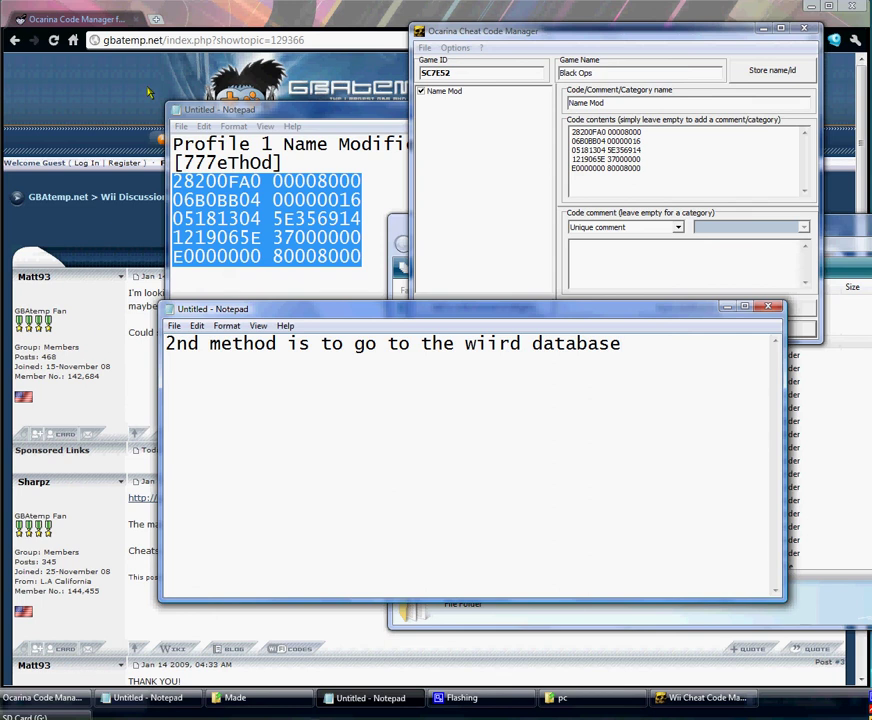
- Search for "weird code database" in a new browser tab and open the GeckoCodes.org WiiRD Code Database site
left_click(117, 18)
left_click(156, 19)
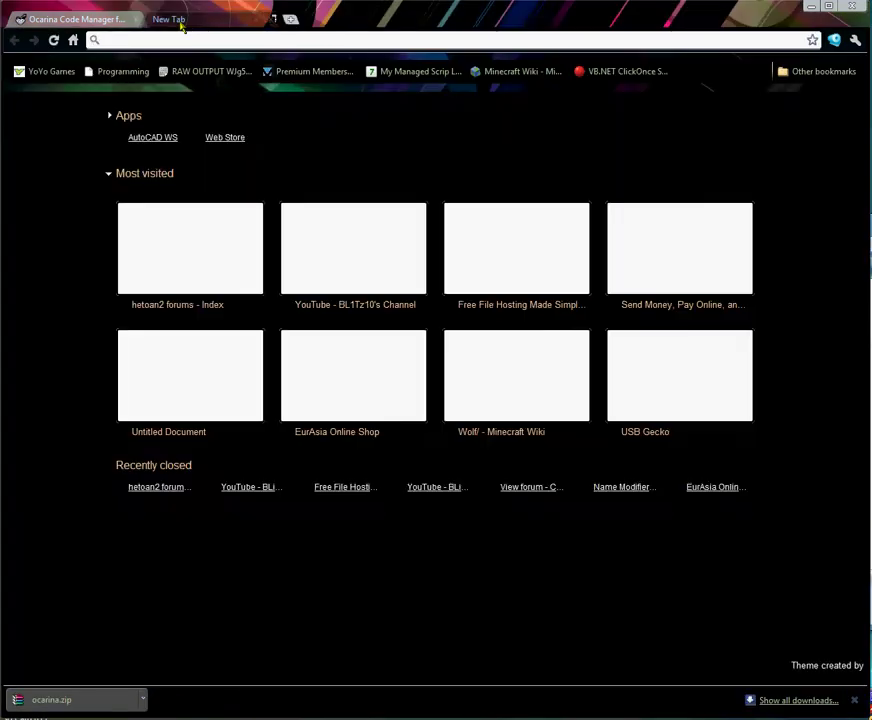
type("wiird")
key("Down")
key("Down")
key("Down")
key("Down")
key("Down")
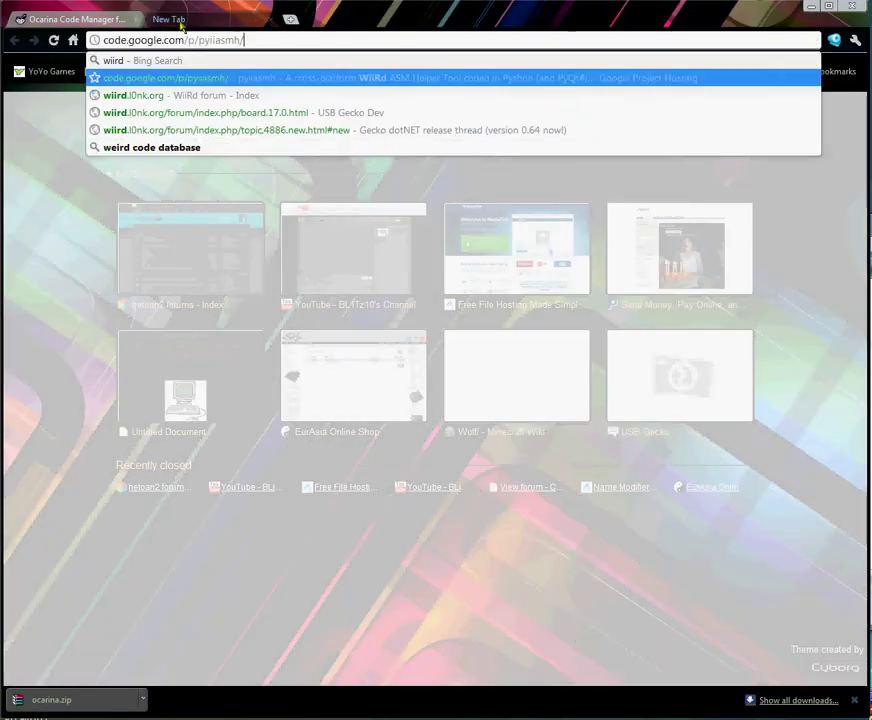
key("Return")
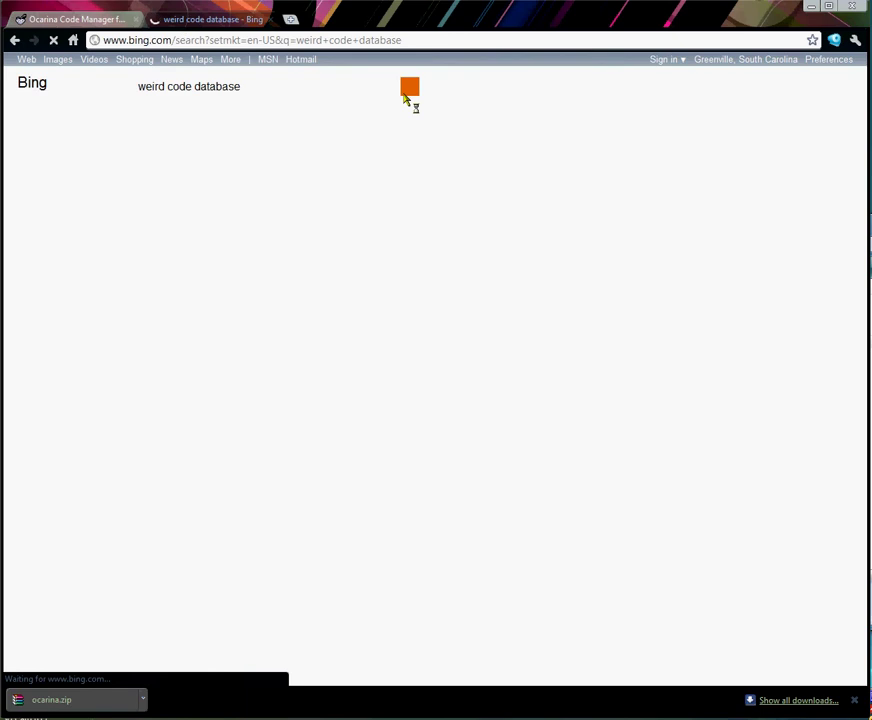
left_click(253, 160)
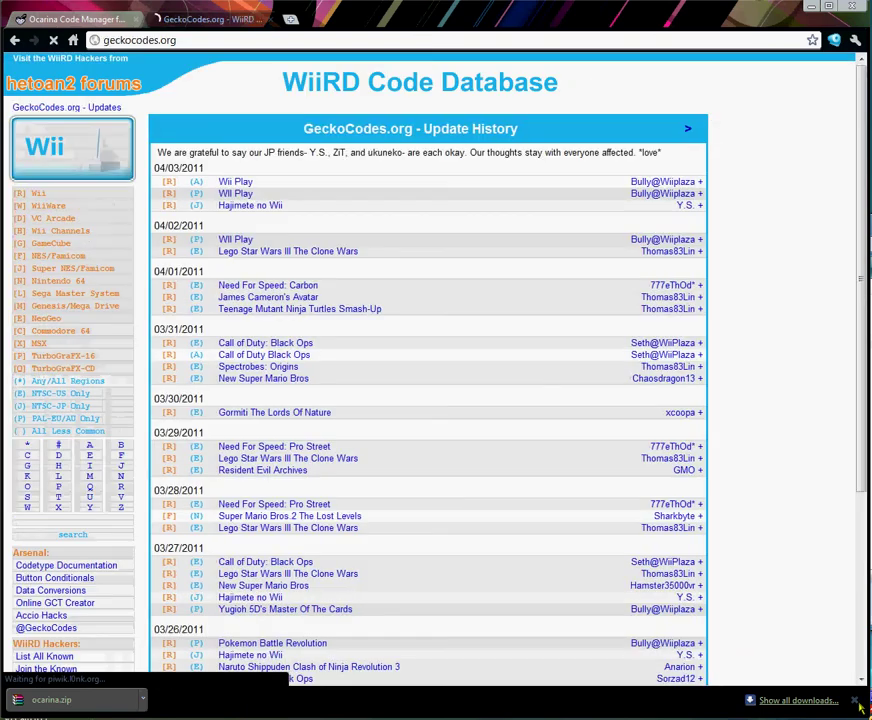
- Open the Online GCT Creator on GeckoCodes.org and copy its page address
left_click(855, 701)
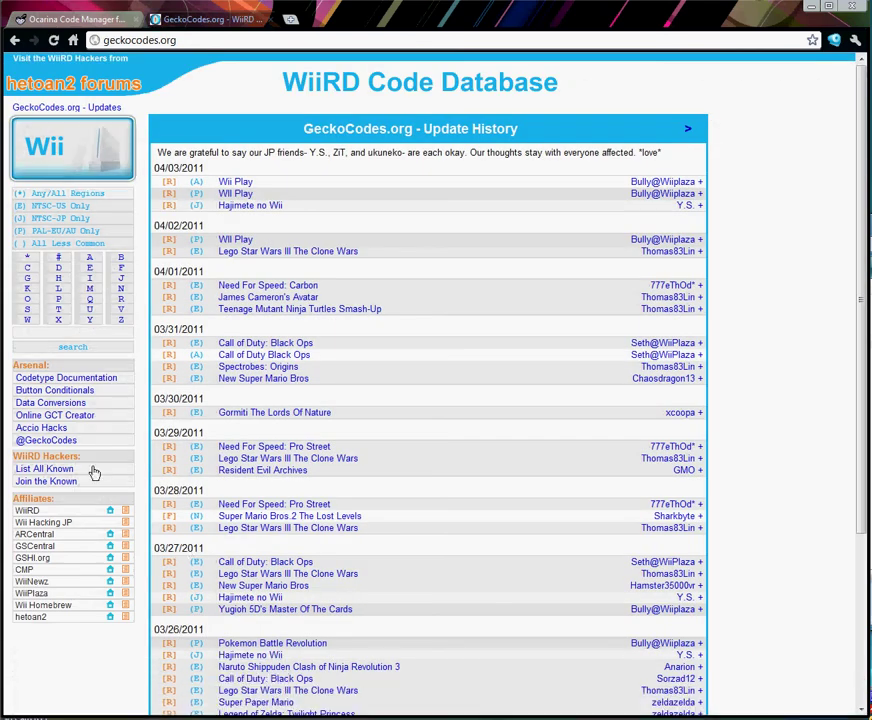
left_click(80, 415)
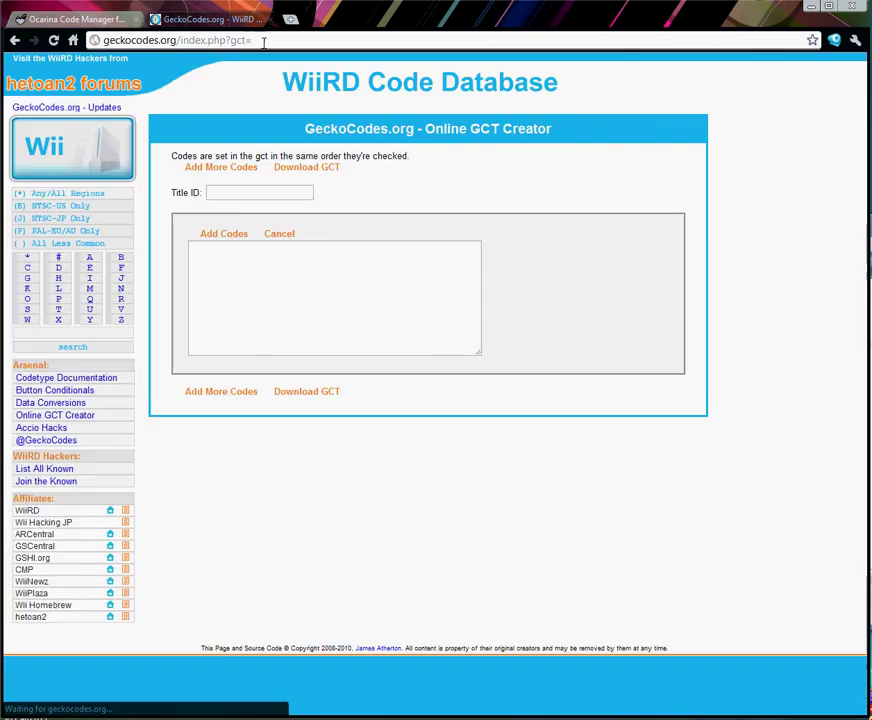
left_click(263, 42)
key("ctrl+c")
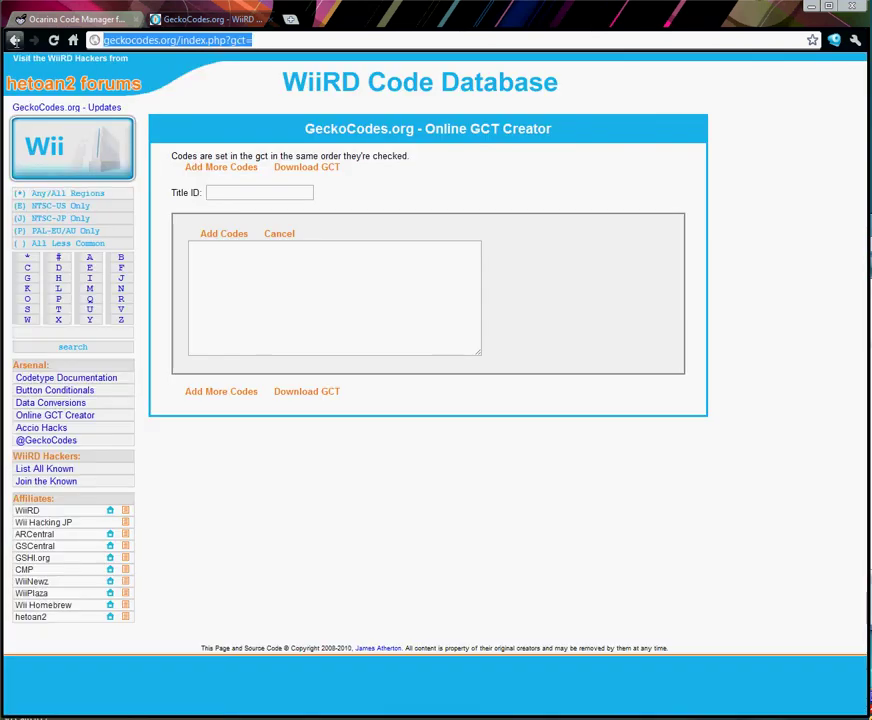
- Switch to Notepad and replace the instruction with "and go to the online gct creator"
mouse_move(425, 713)
left_click(370, 697)
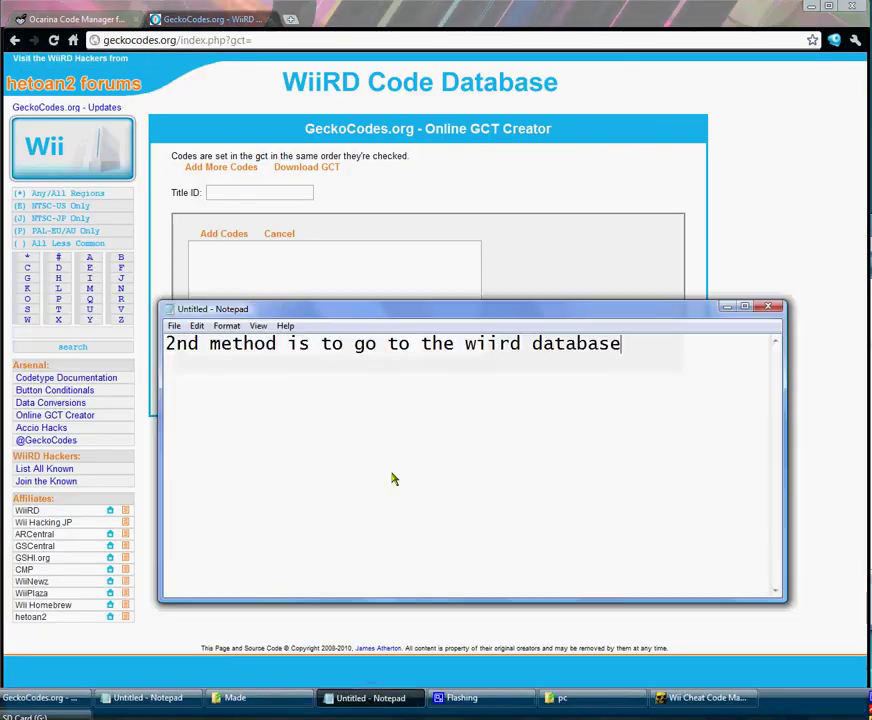
left_click_drag(636, 440, 165, 343)
type("and ")
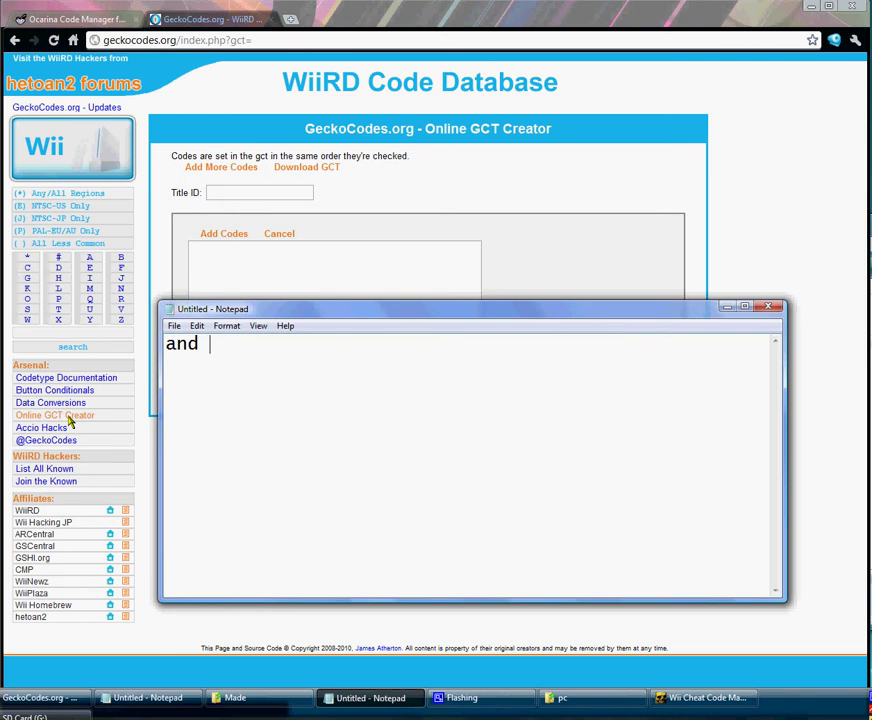
type("go to the on")
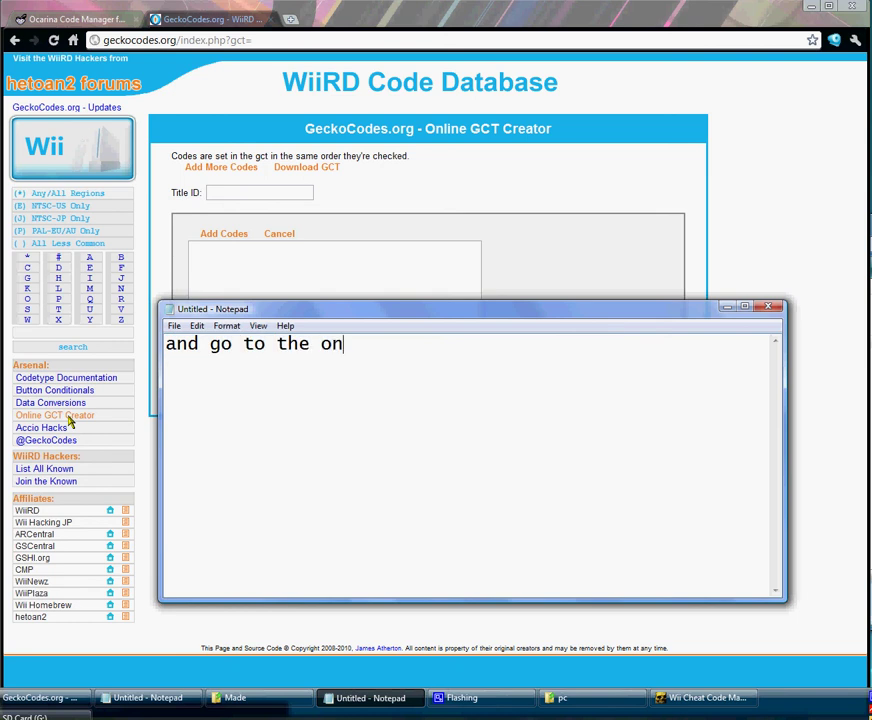
type("line gct")
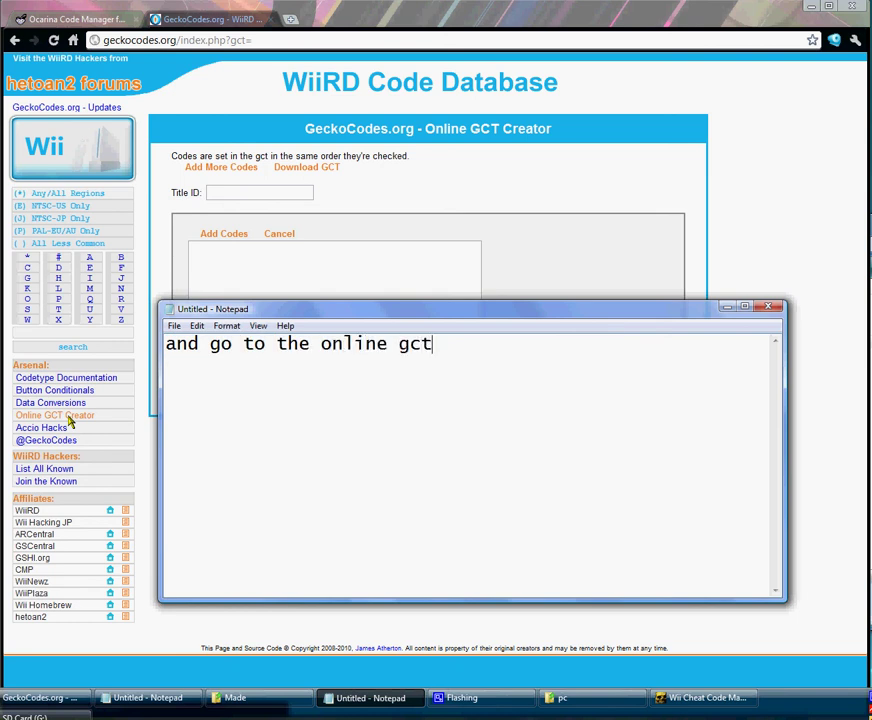
type(" creator")
left_click_drag(522, 344, 58, 364)
key("ctrl+v")
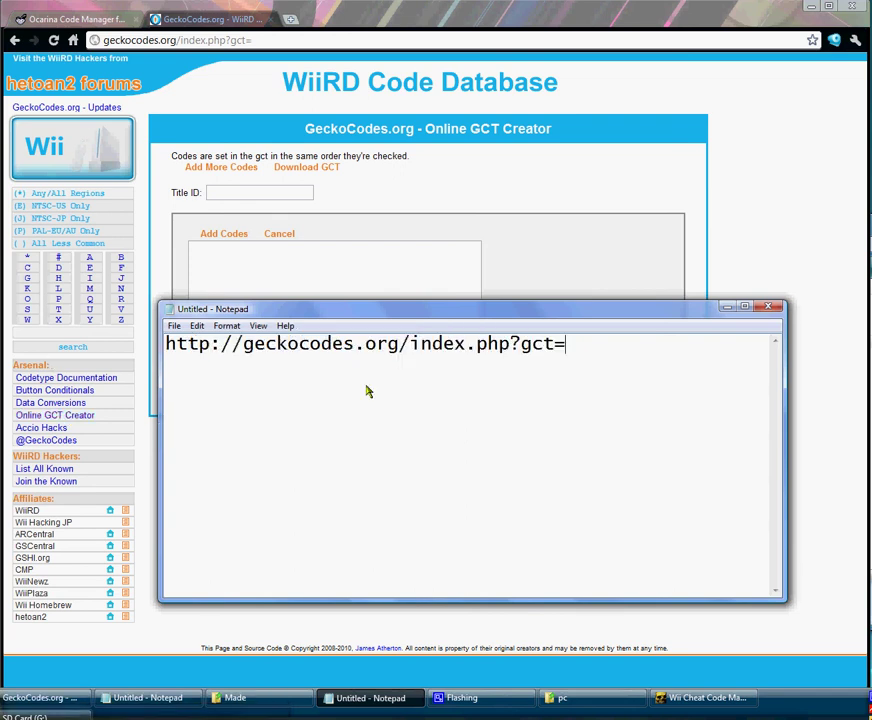
left_click(398, 699)
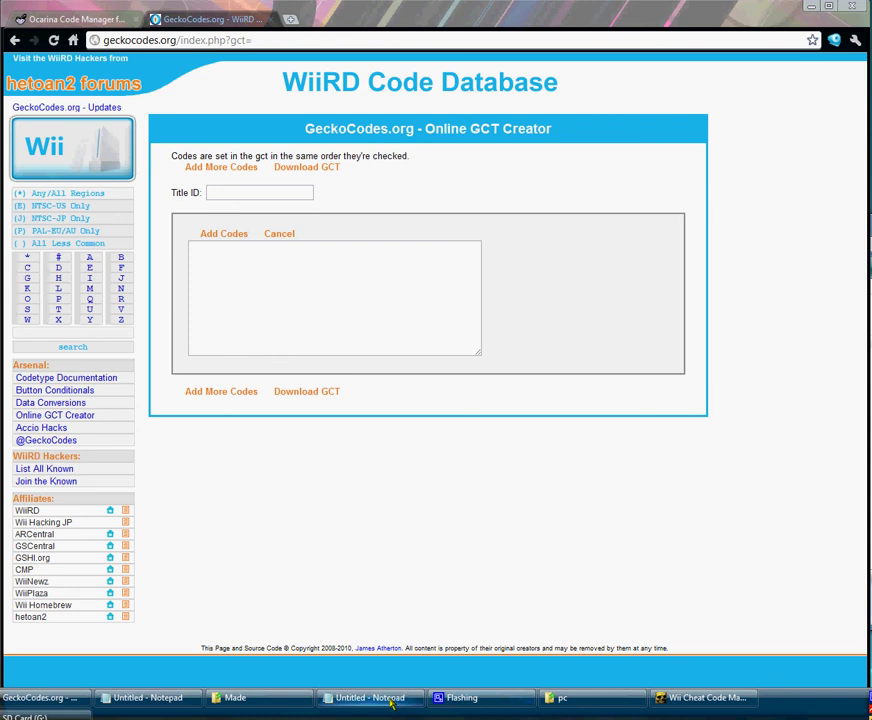
- Replace the Notepad text with "Insert your game ide" and set the GCT creator's Title ID to SC7E52
left_click(390, 700)
key("ctrl+a")
type("Inser")
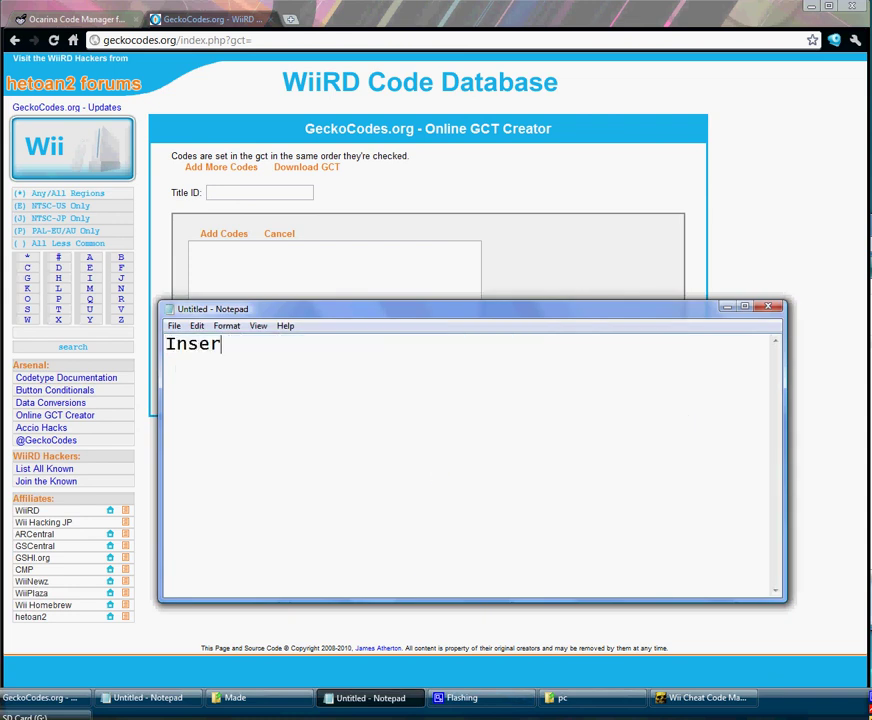
type("t your game idea")
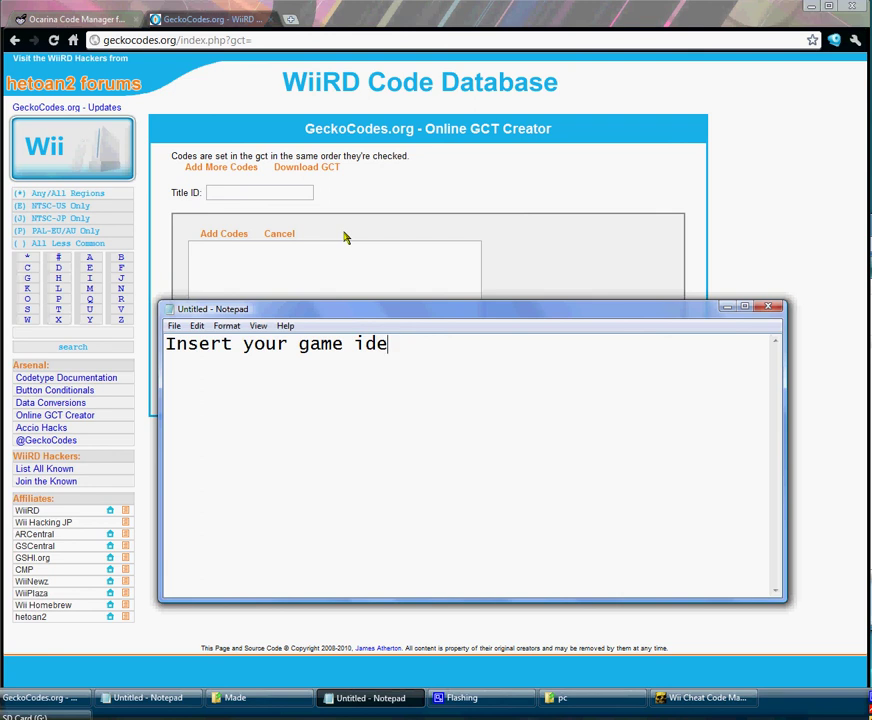
left_click(296, 191)
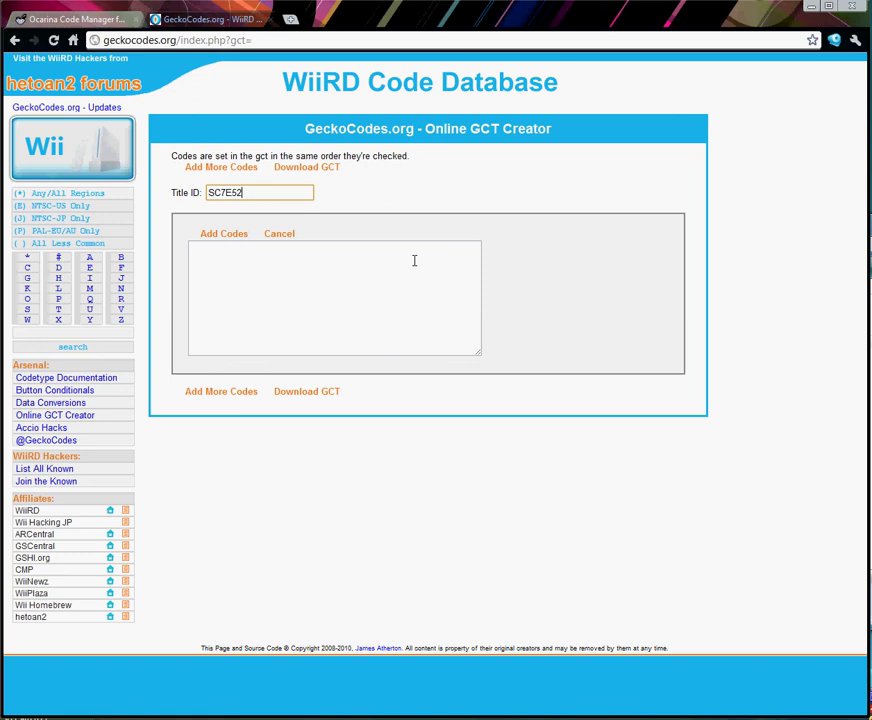
mouse_move(590, 703)
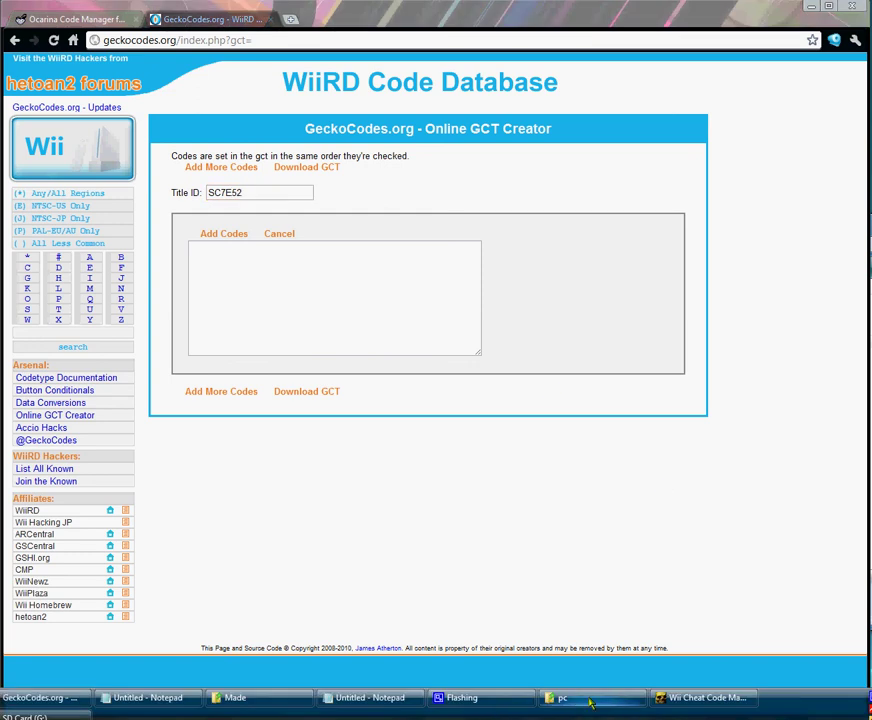
left_click(705, 698)
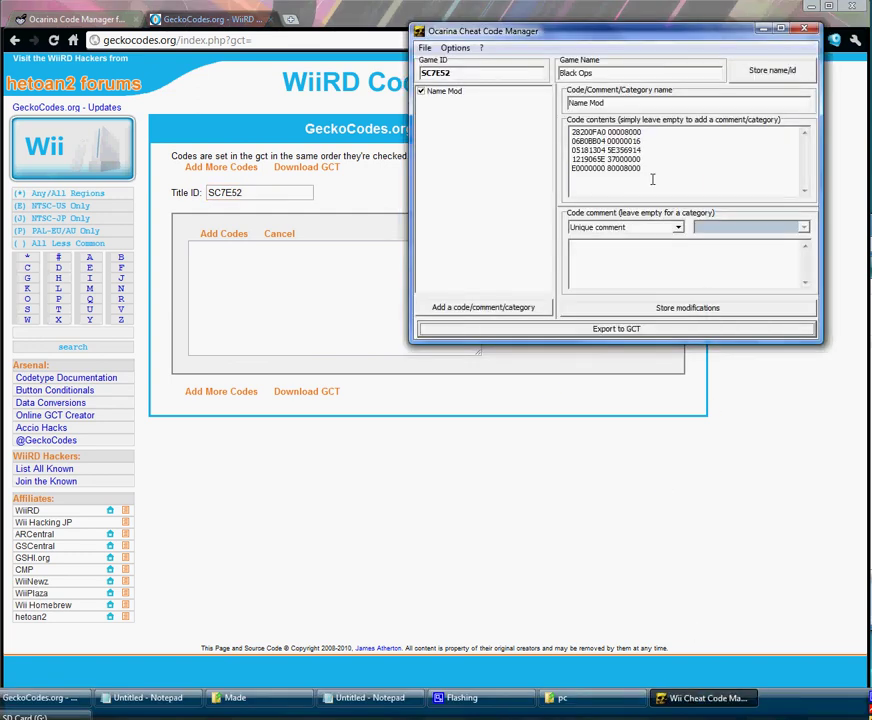
left_click(255, 266)
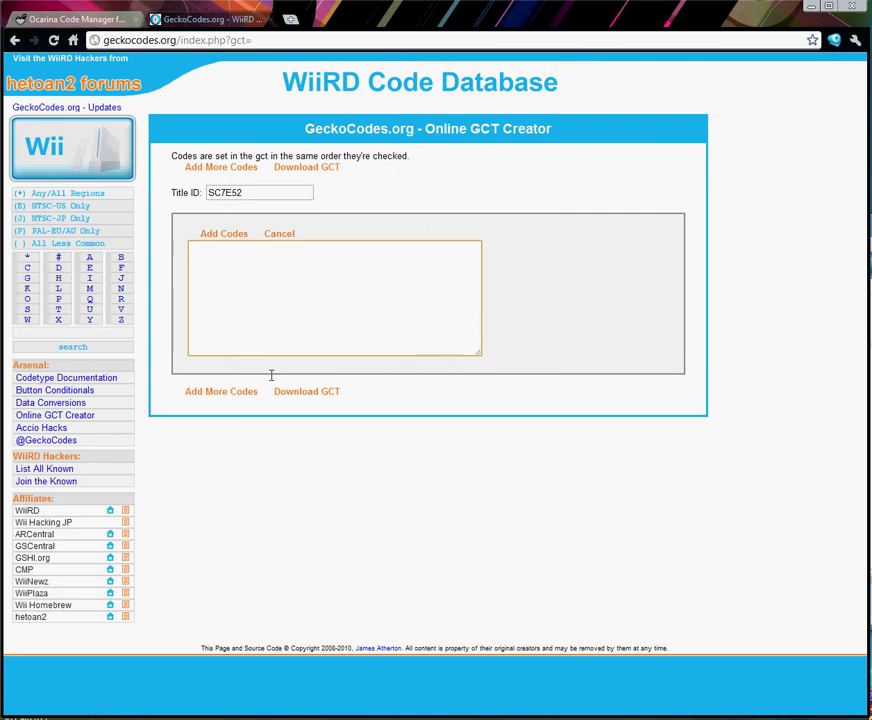
- Switch to the Notepad instructions window and replace its text with "click add codes"
mouse_move(312, 716)
left_click(365, 698)
key("ctrl+a")
type("c")
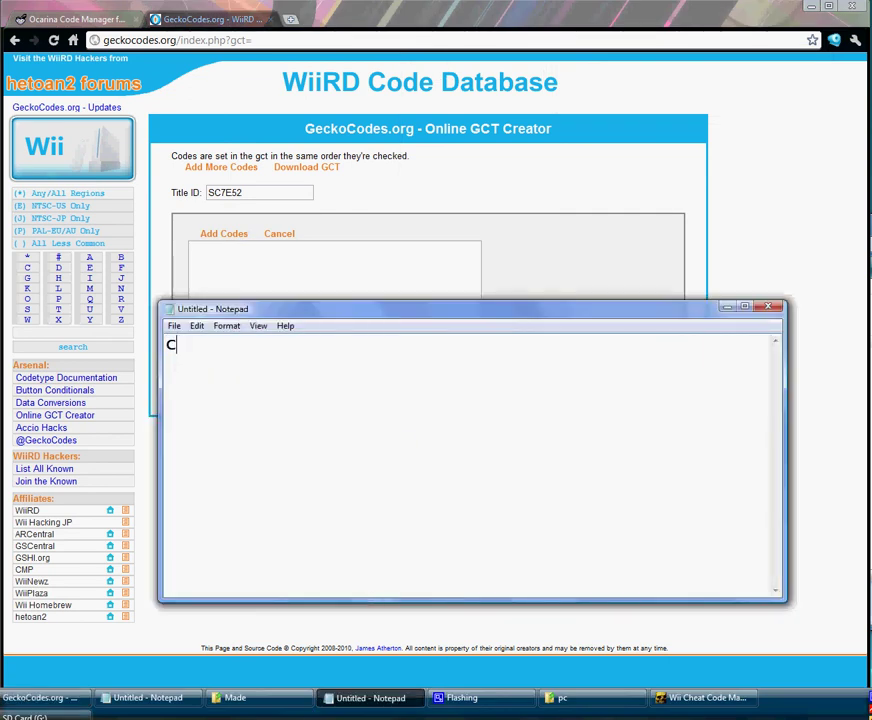
type("lick add codes")
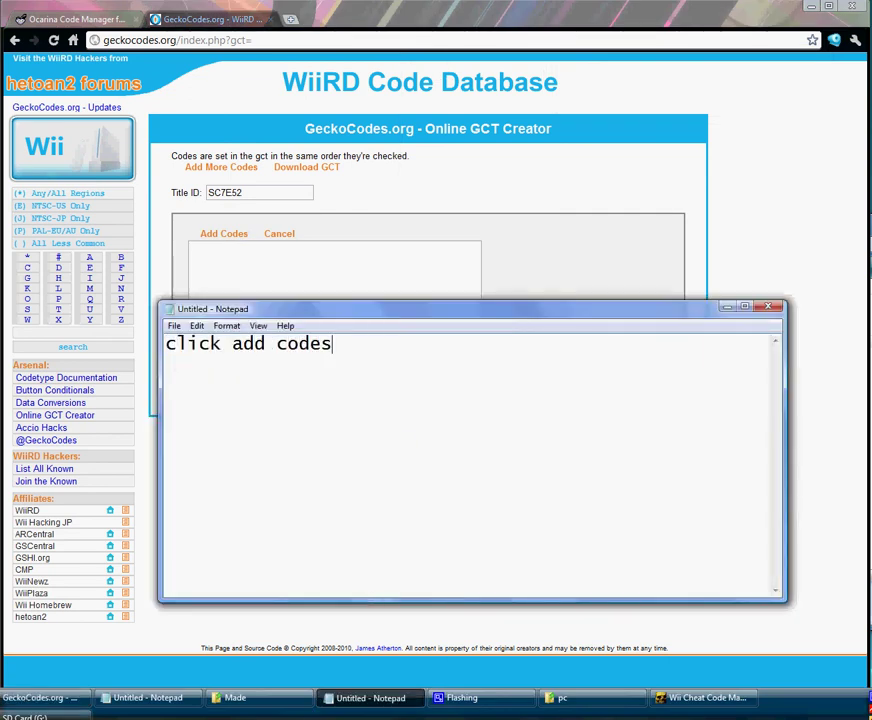
- Submit the empty code box in the GCT creator with Add Codes, and reopen a blank code entry box with Add More Codes
left_click(238, 236)
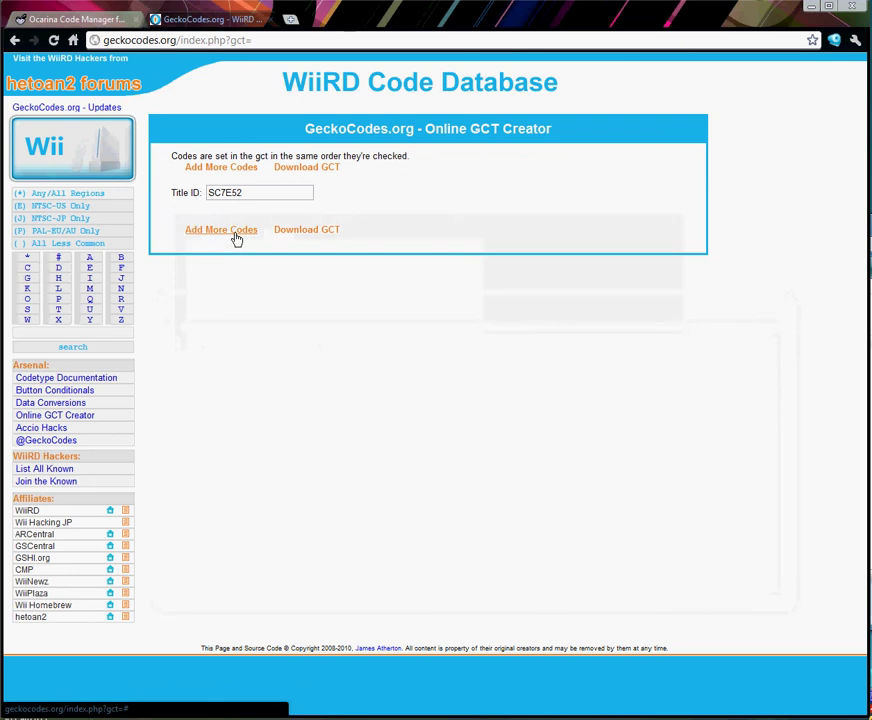
left_click(240, 235)
left_click(241, 274)
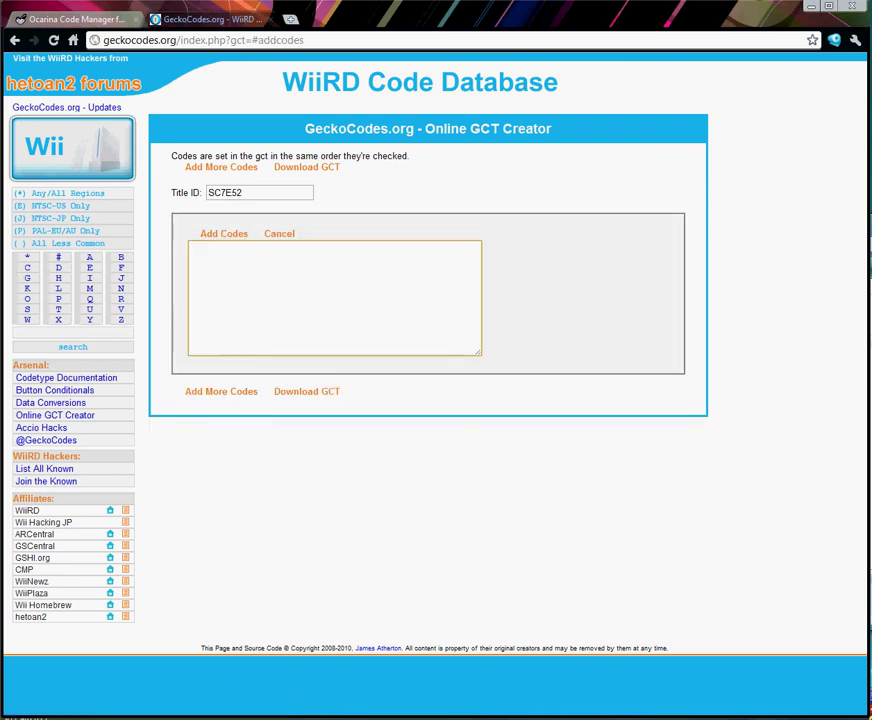
- Switch to the Notepad instructions window and replace its text with "insert your code WITH title"
left_click(425, 697)
key("ctrl+a")
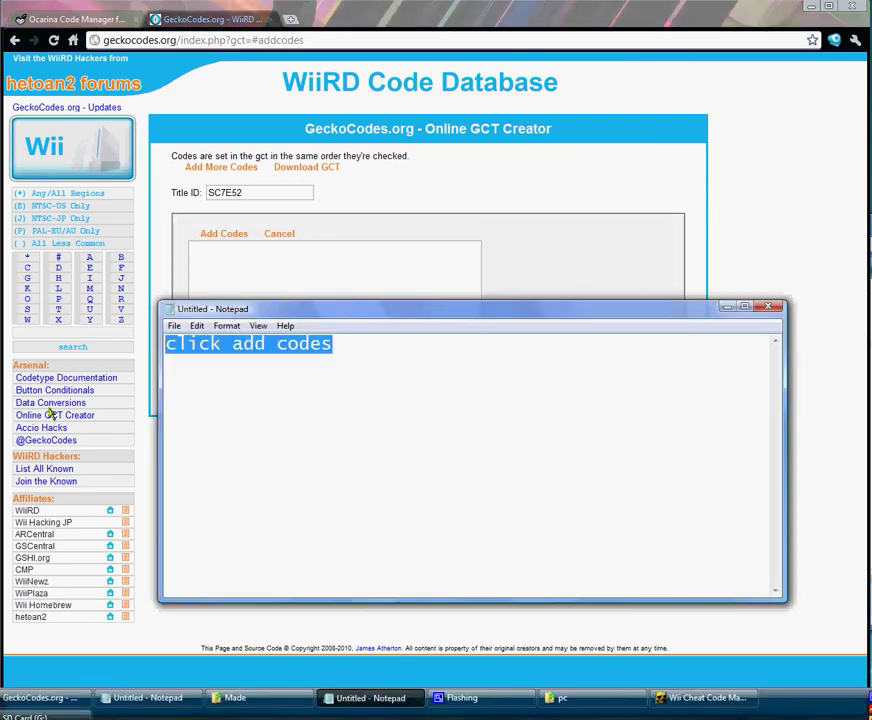
type("inser")
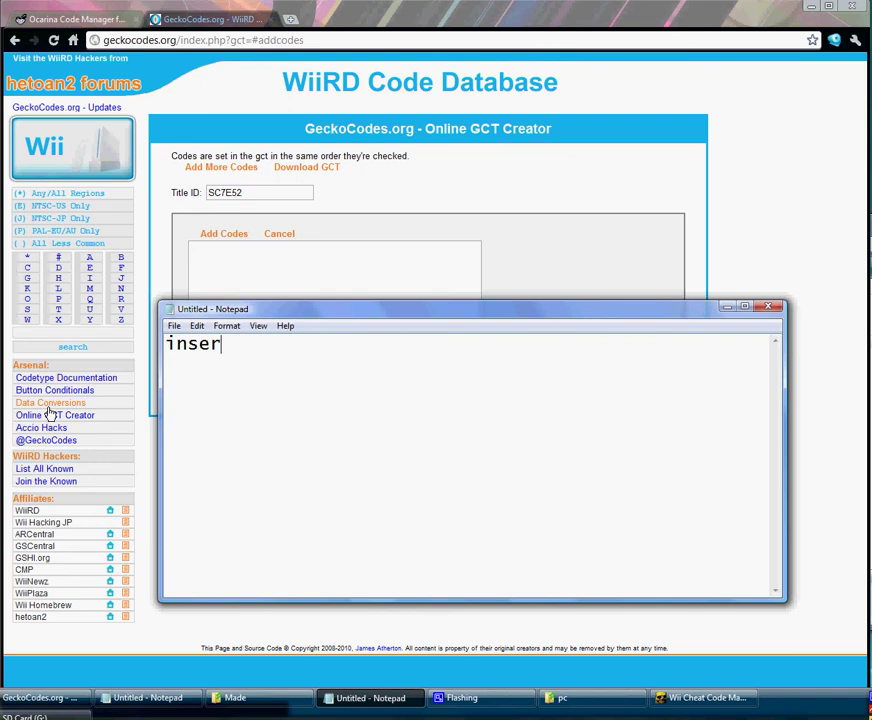
type("t youy")
type("code WI")
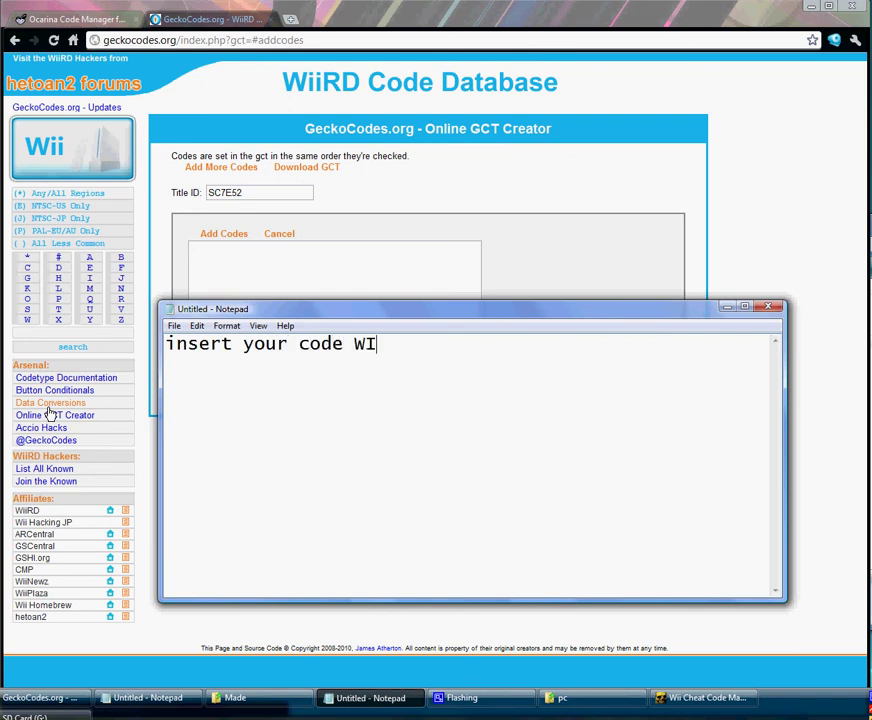
type("TH title")
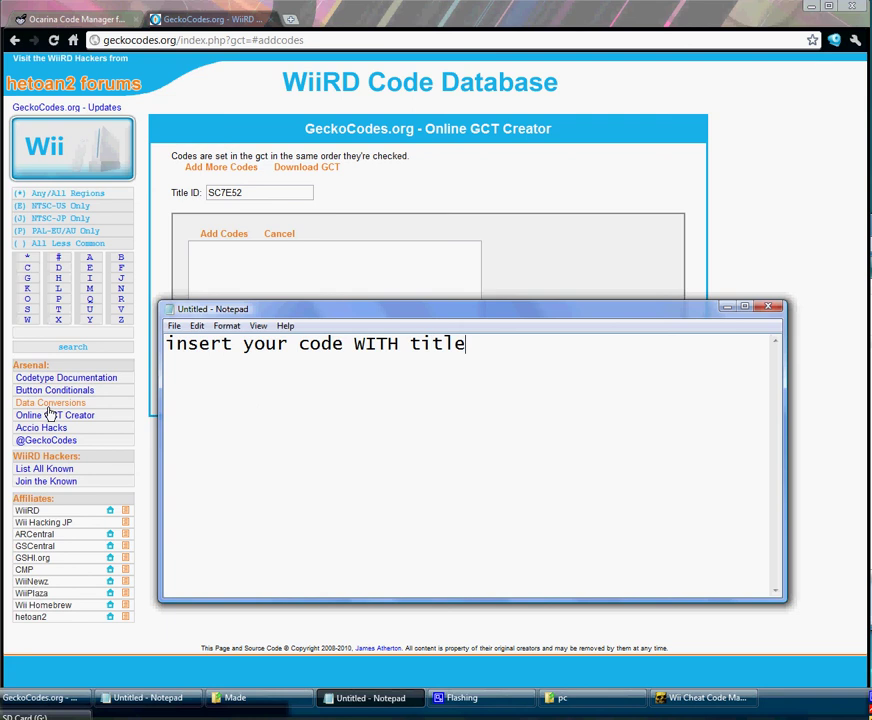
- Copy the whole Profile 1 Name Modifier code with its title from the other Notepad window into the GCT creator's code box
left_click(148, 697)
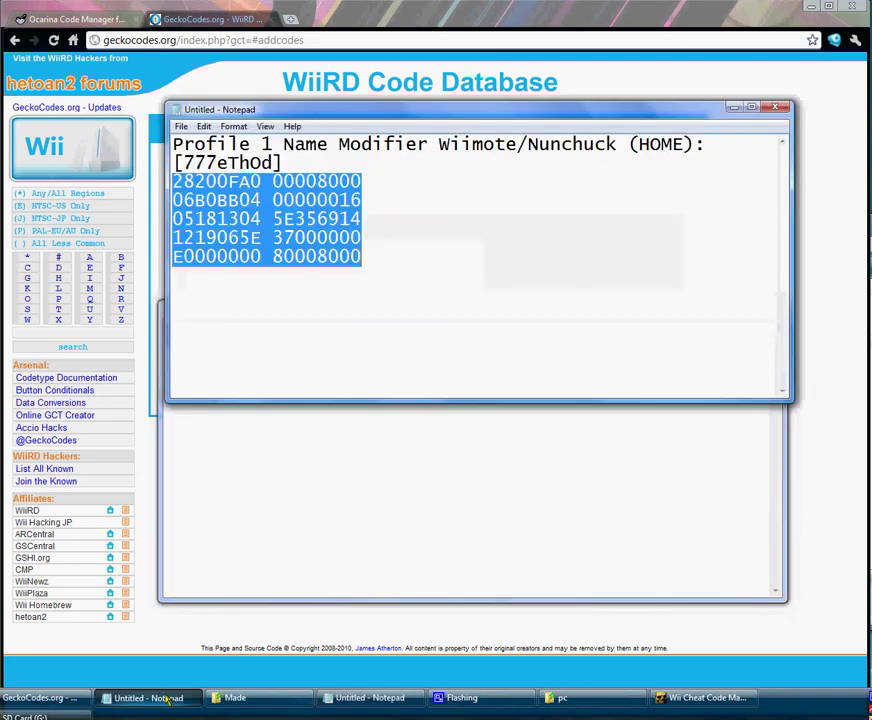
left_click_drag(389, 335, 117, 107)
key("ctrl+c")
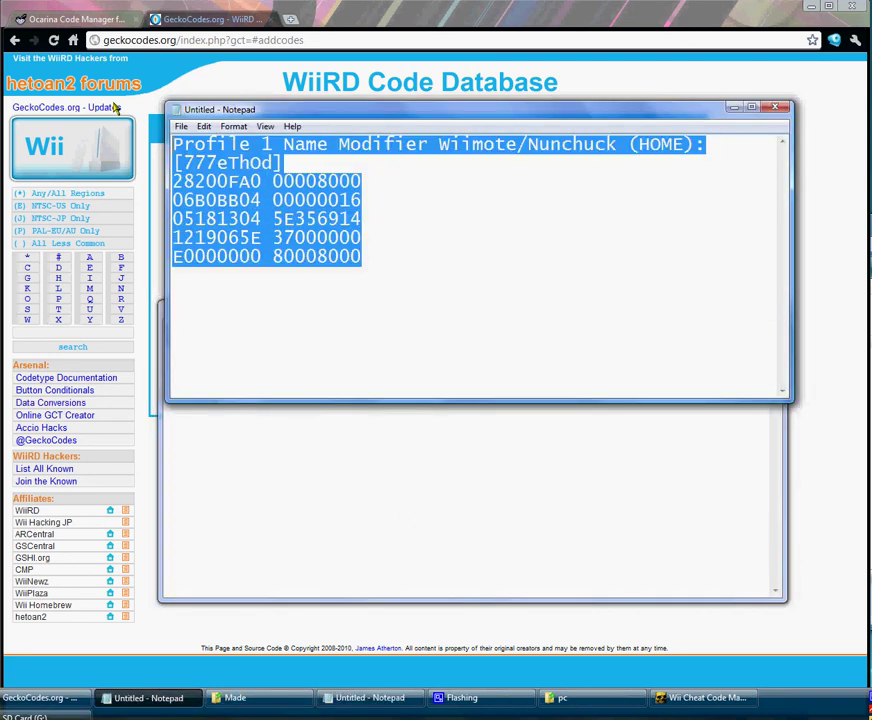
left_click(155, 232)
left_click(268, 251)
key("ctrl+v")
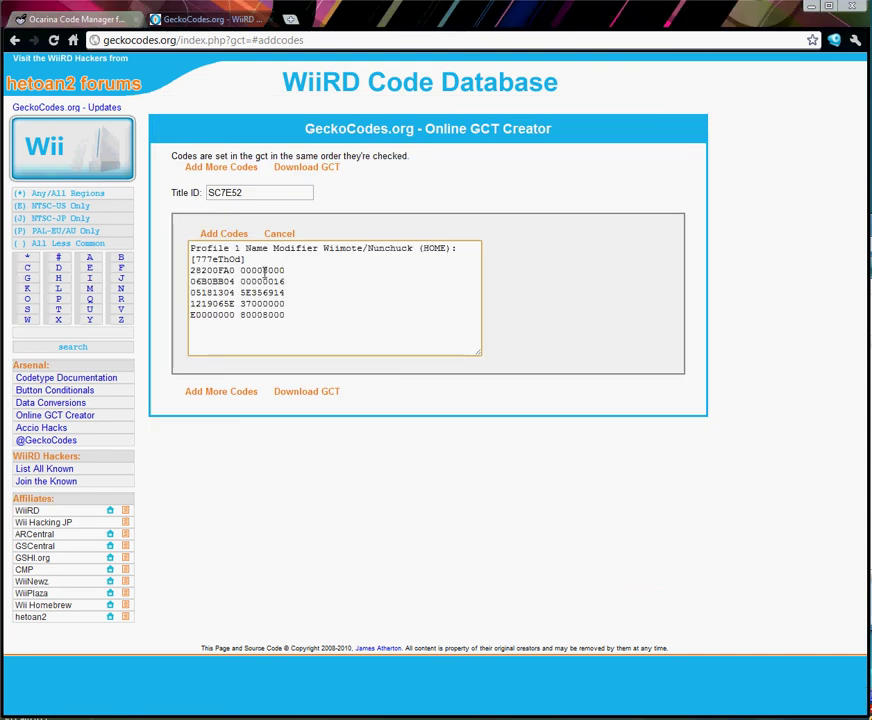
left_click_drag(246, 259, 187, 250)
key("BackSpace")
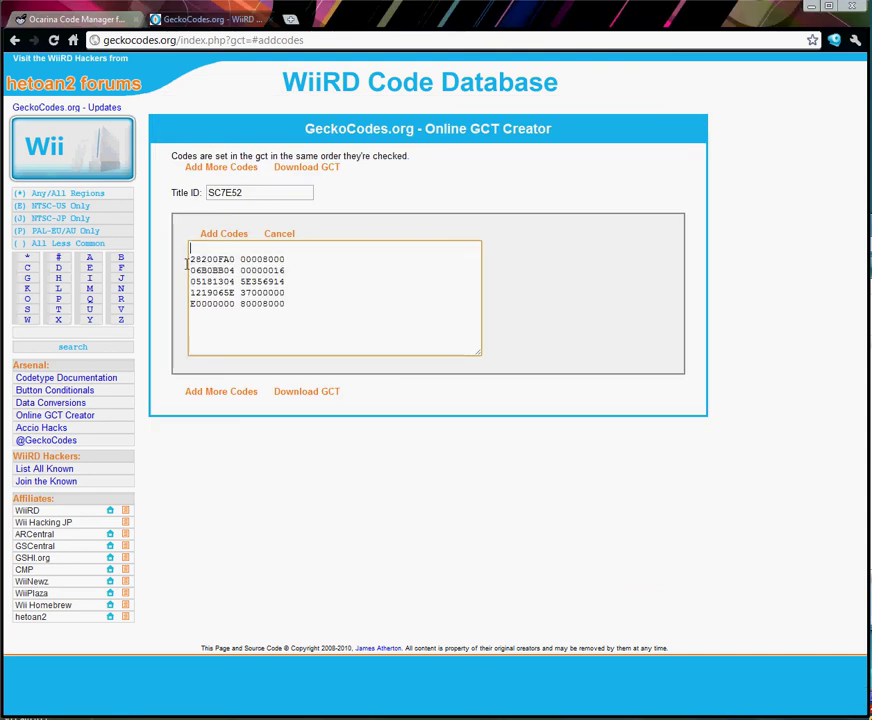
key("ctrl+z")
- Remove the bracketed name line from the pasted code, keeping the title line directly above the code lines
left_click(284, 259)
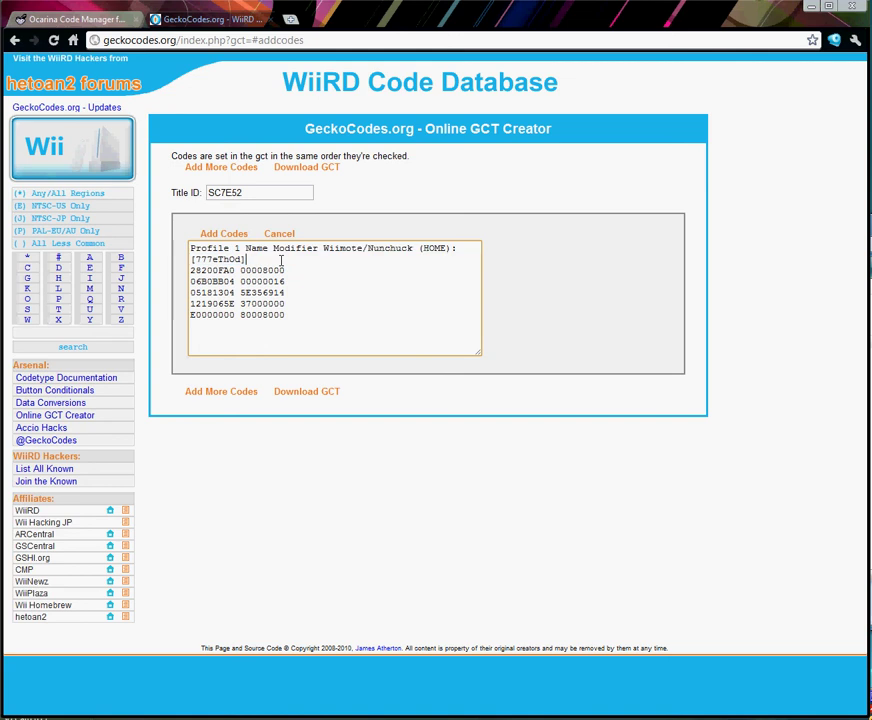
key("BackSpace")
key("BackSpace")
key("BackSpace")
key("BackSpace")
key("Home")
key("BackSpace")
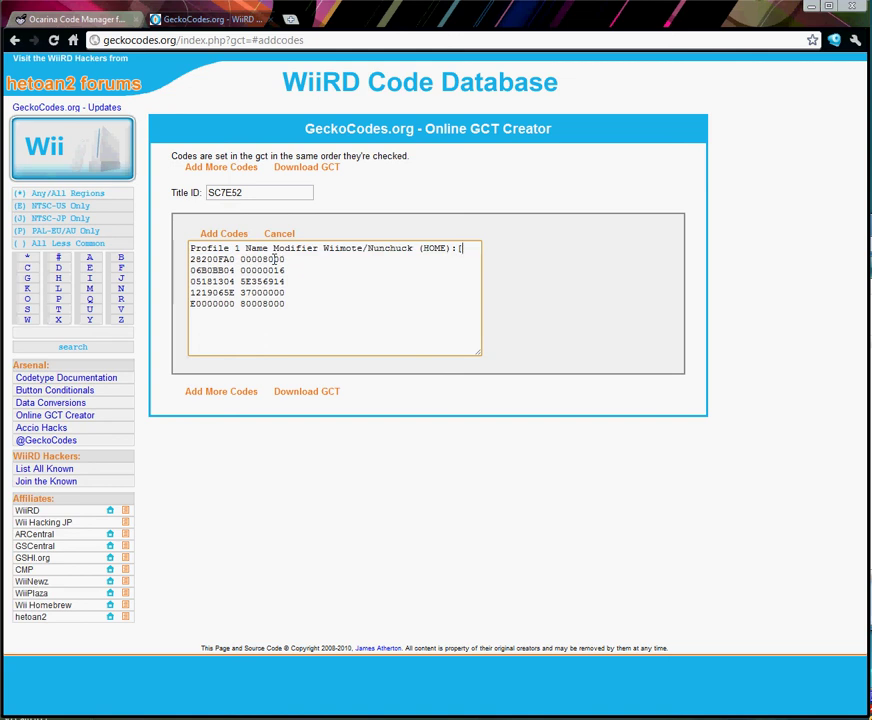
- Switch to the Notepad instructions window and replace its text with "trim away the"
mouse_move(300, 712)
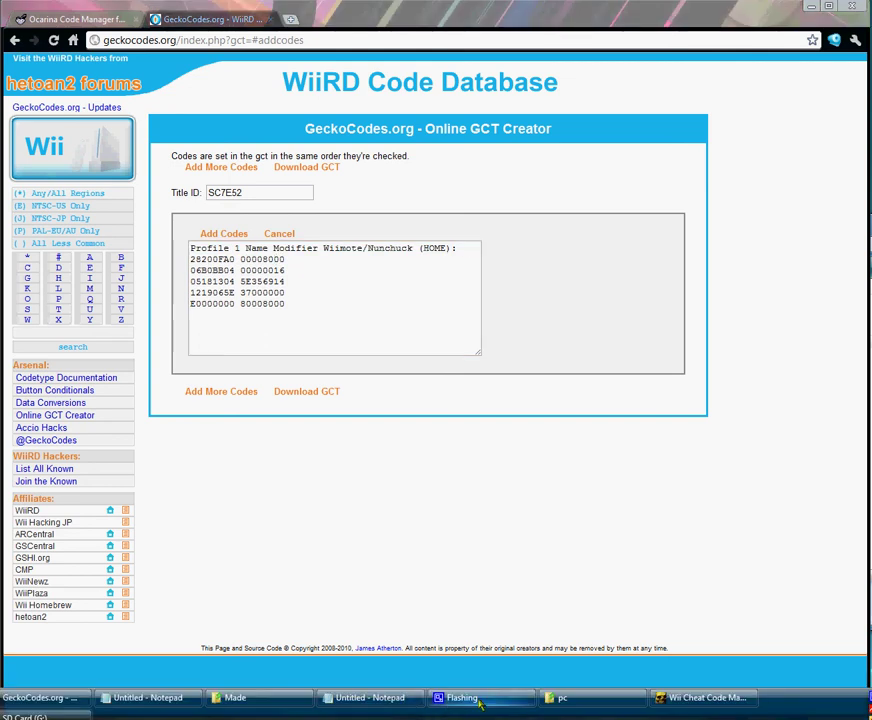
left_click(705, 697)
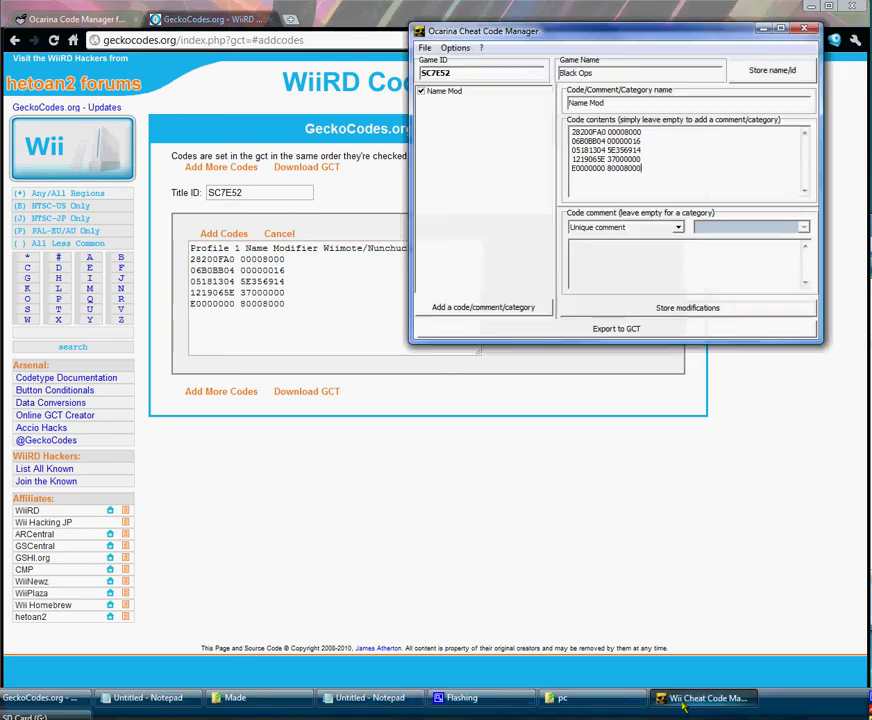
left_click(370, 697)
key("ctrl+a")
type("trim a")
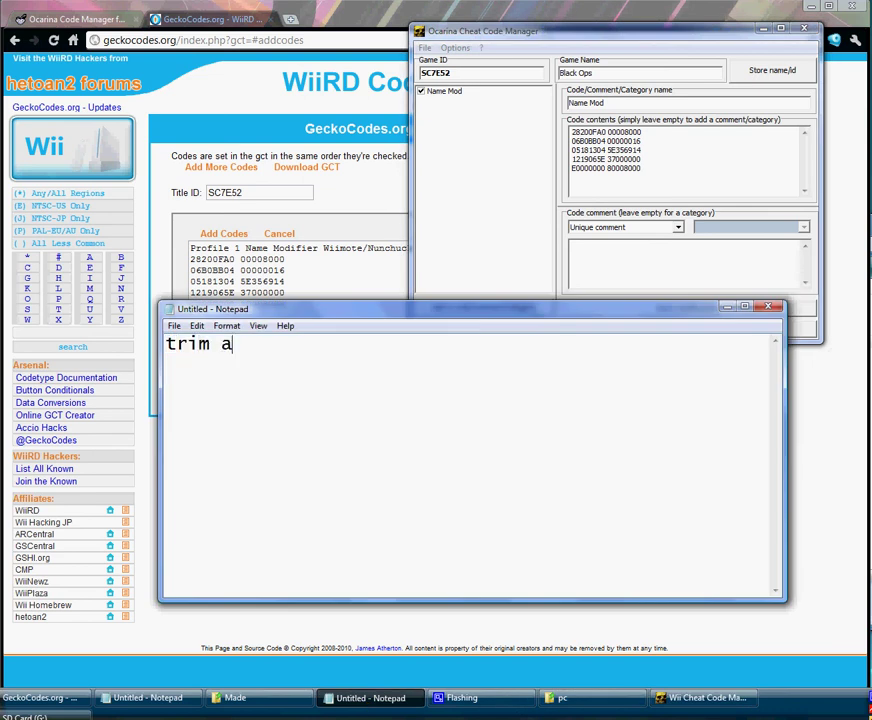
type("way the")
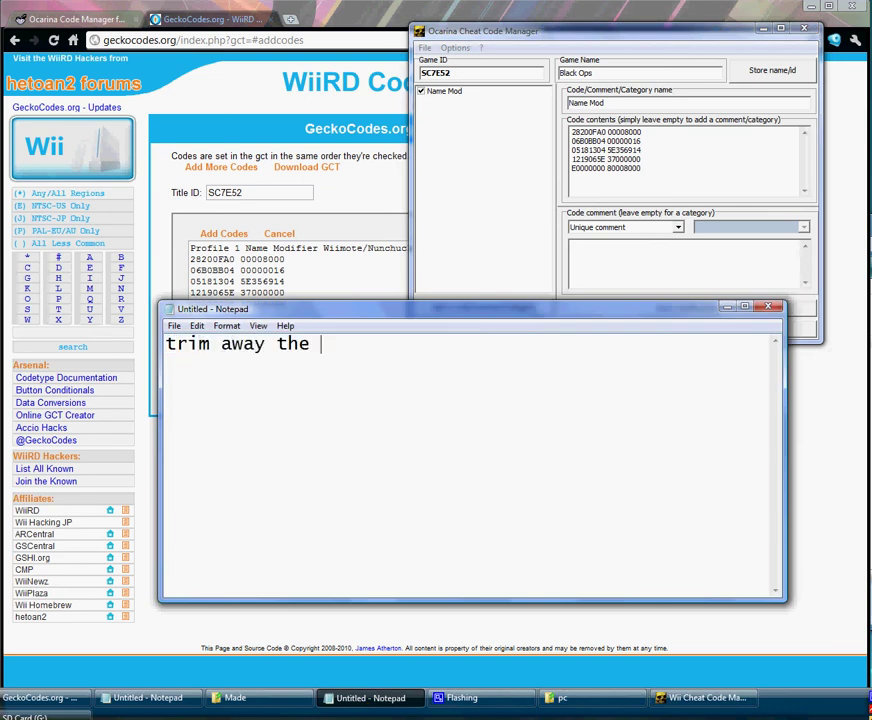